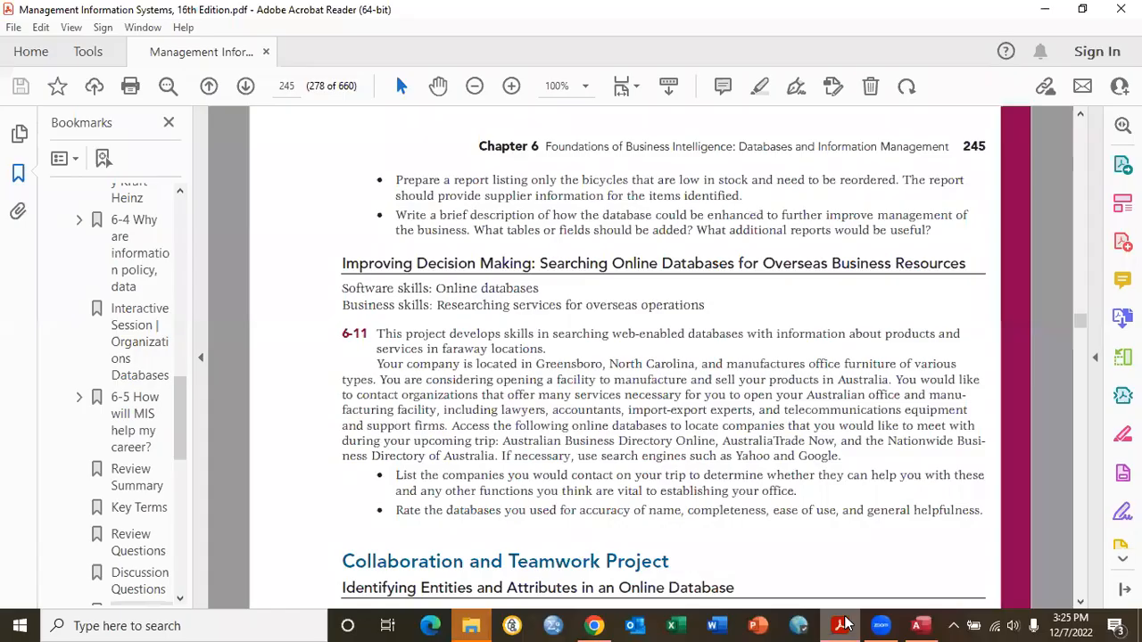
# Step: Switch from the PDF exercise to Access and start a Report Wizard report with all fields of the 5 Most Expensive Bikes query
pyautogui.scroll(5, 722, 351)
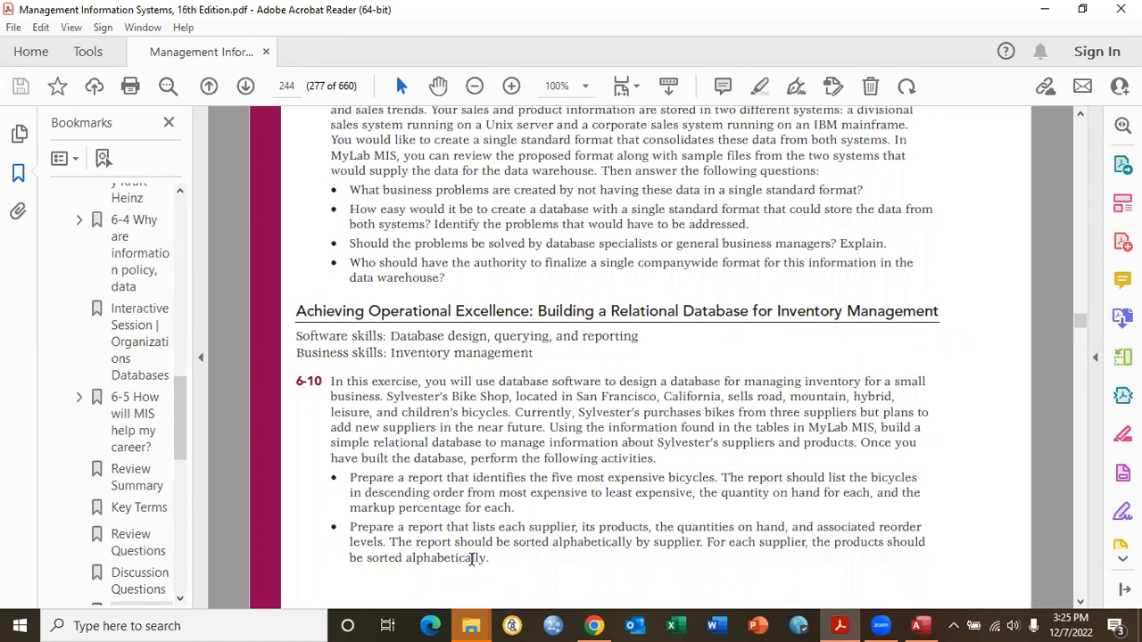
pyautogui.click(1044, 9)
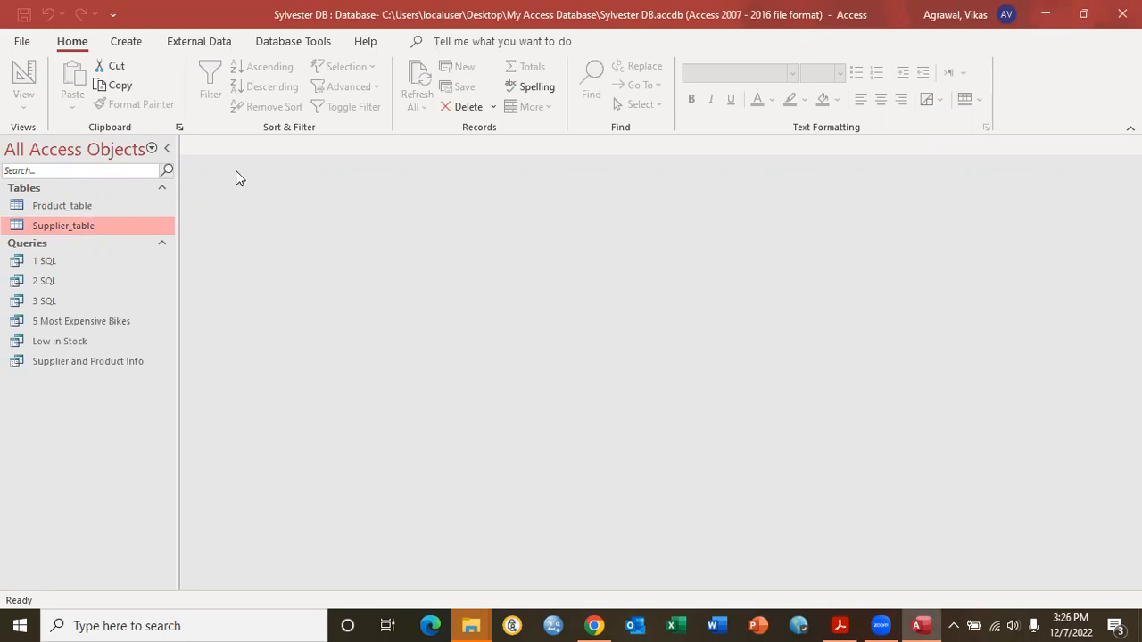
pyautogui.click(131, 43)
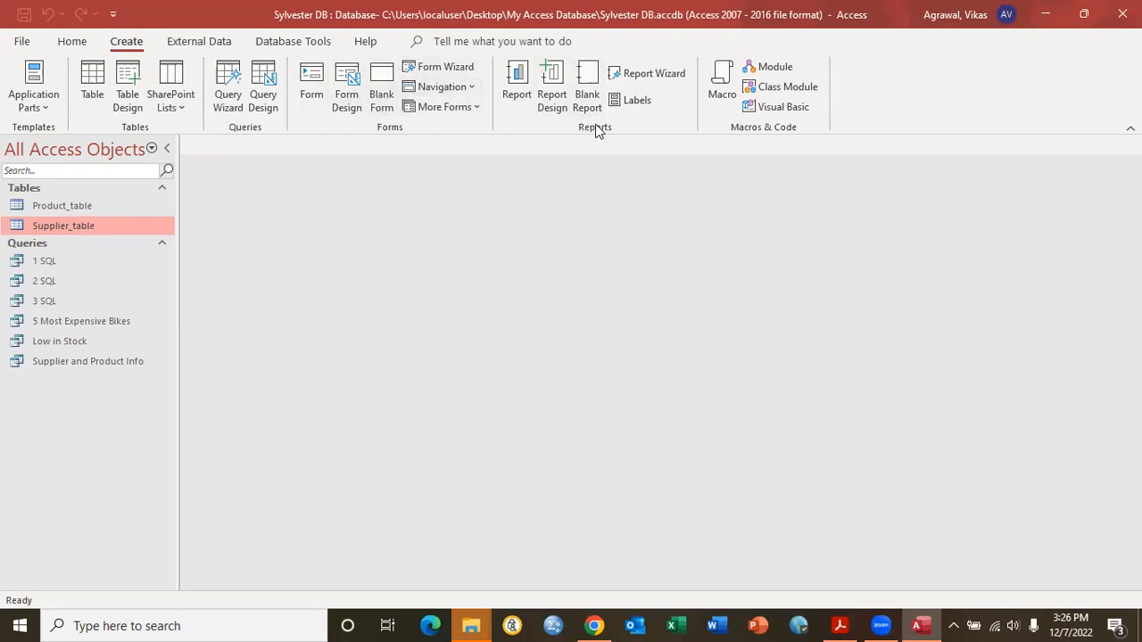
pyautogui.click(637, 75)
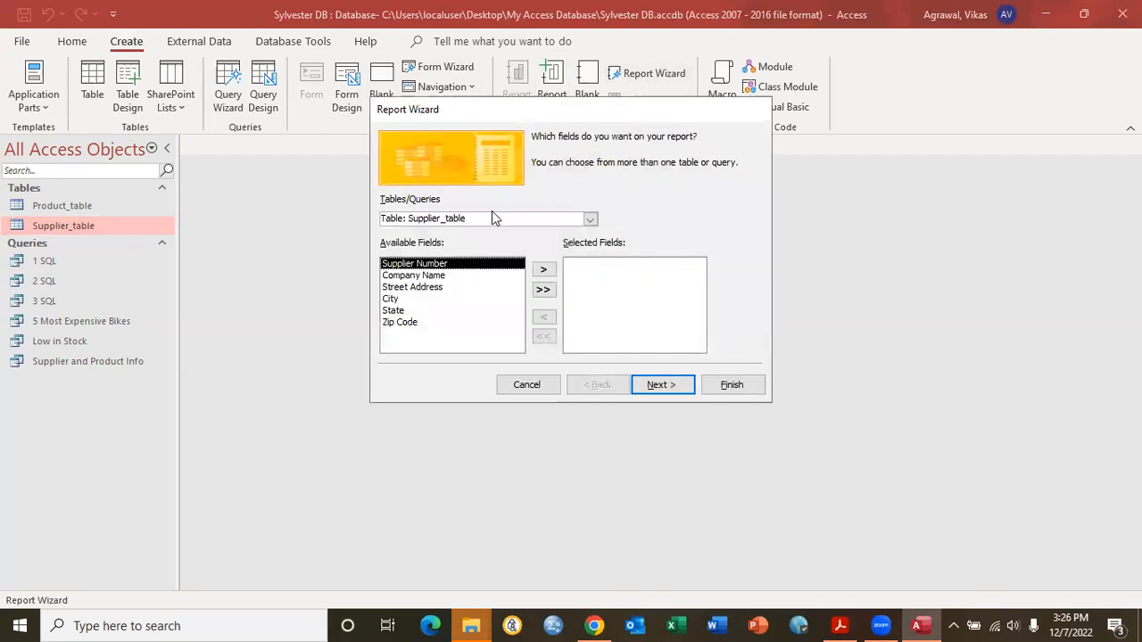
pyautogui.click(589, 219)
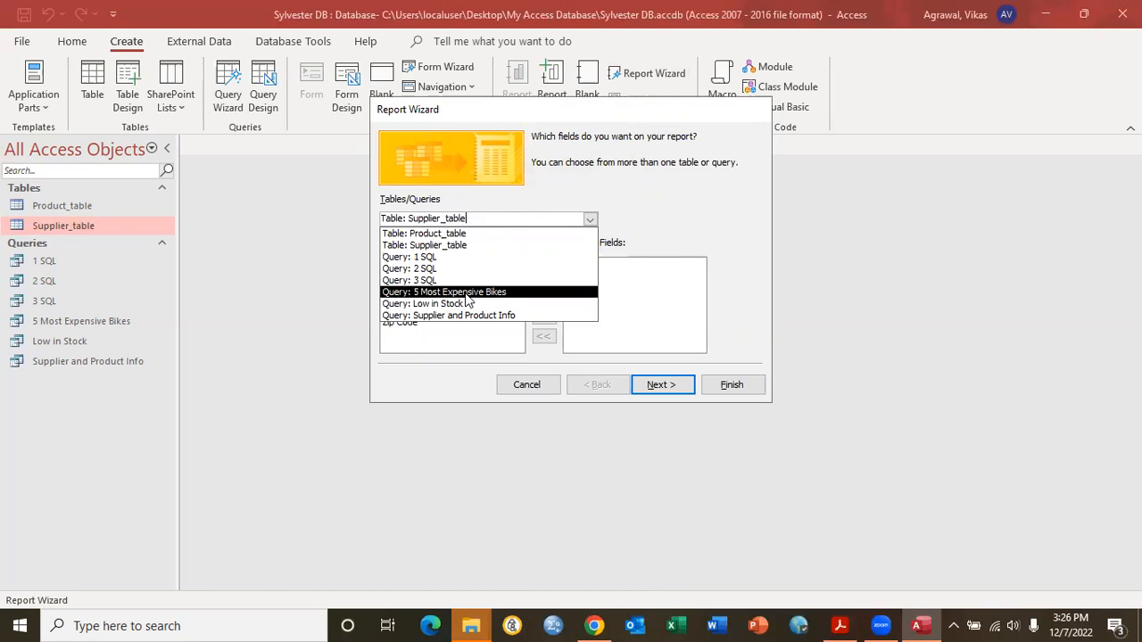
pyautogui.click(465, 292)
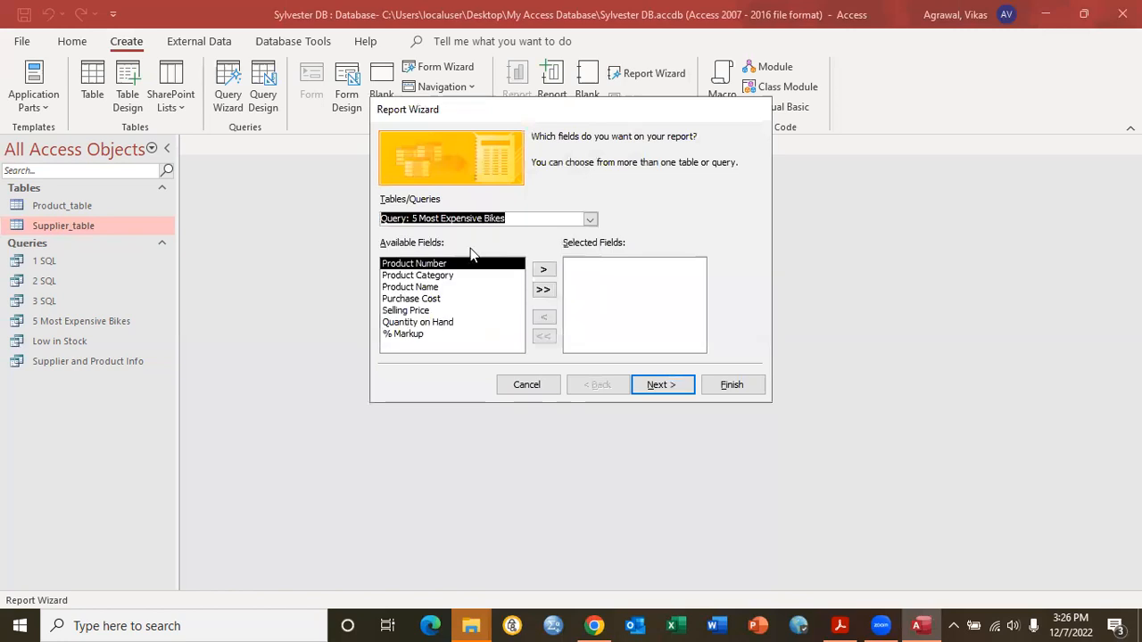
pyautogui.click(543, 292)
pyautogui.click(661, 385)
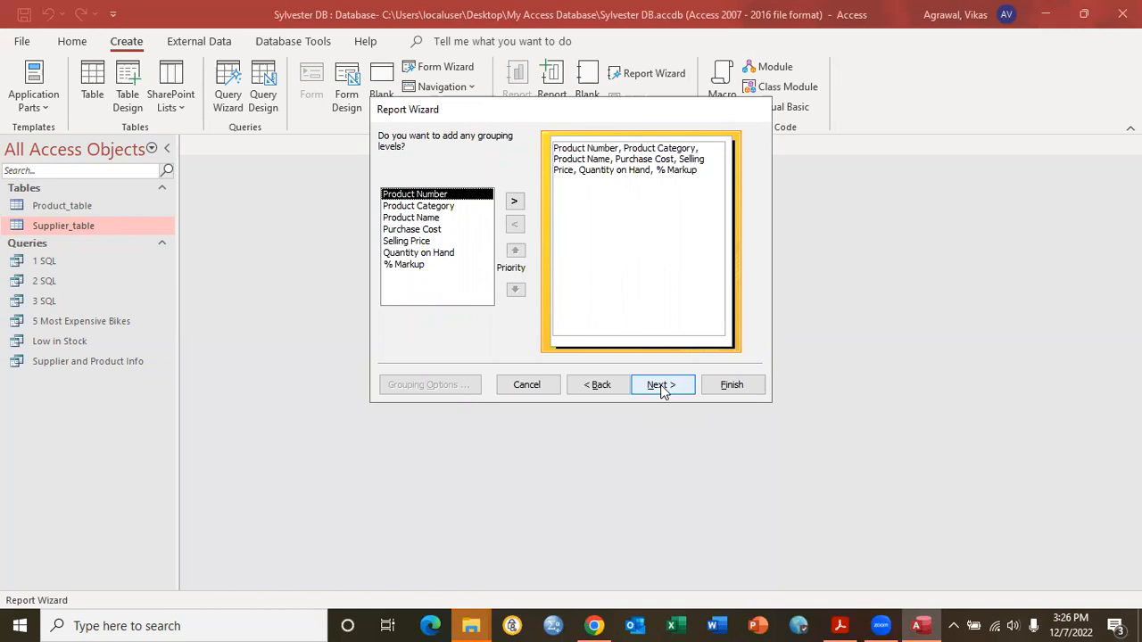
# Step: Generate the report without grouping or sorting, using a tabular layout, landscape orientation and the title 5 Most Expensive Bikes
pyautogui.click(661, 385)
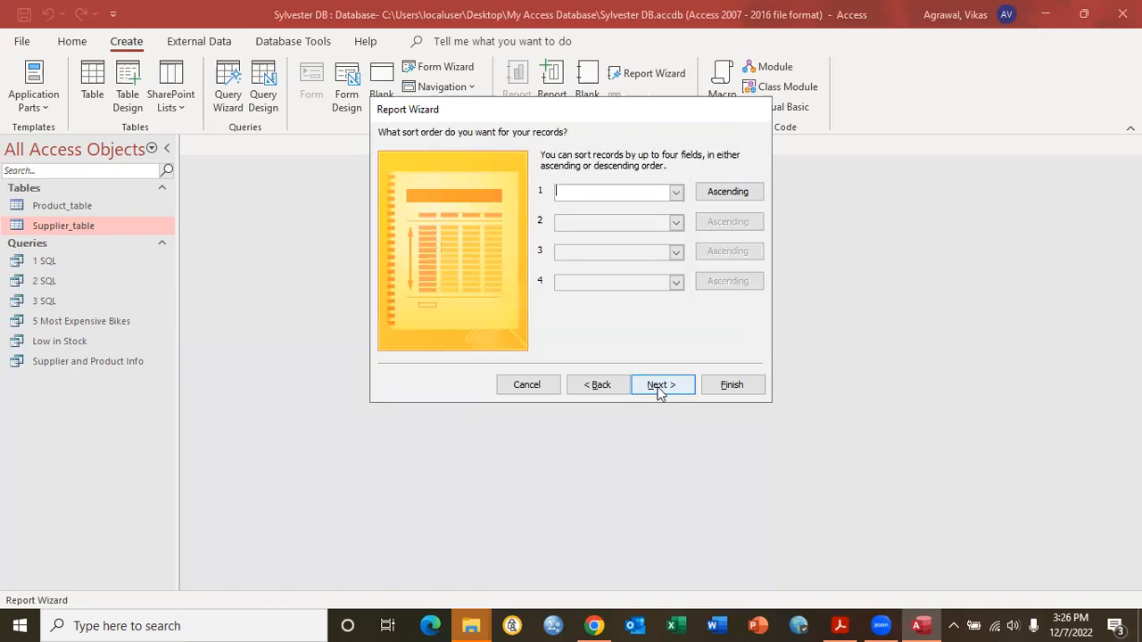
pyautogui.click(660, 391)
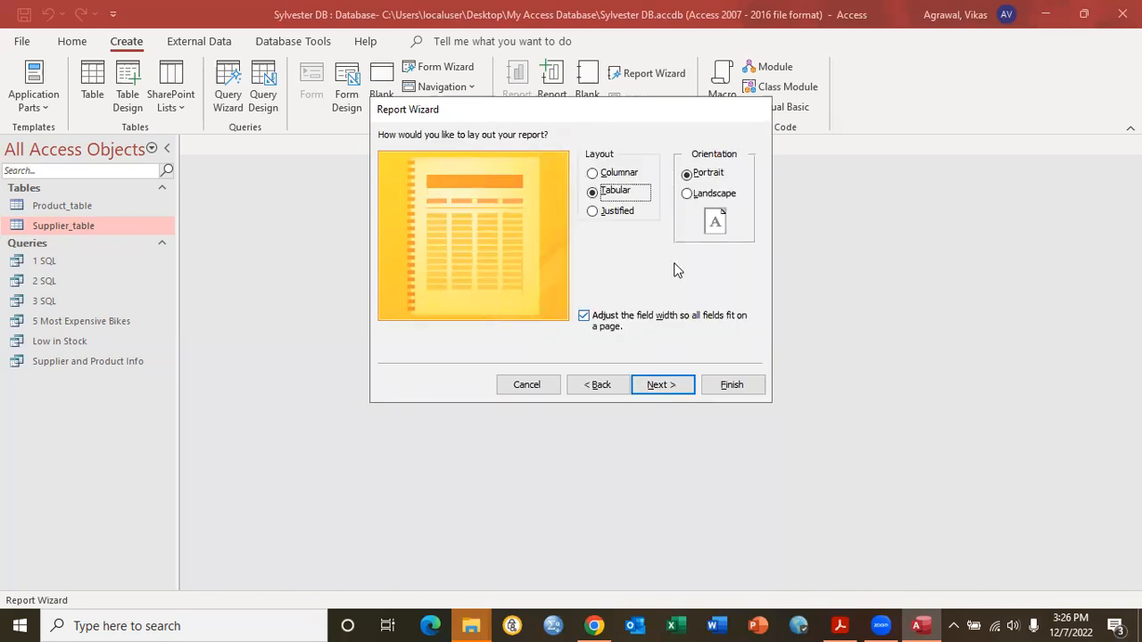
pyautogui.click(687, 194)
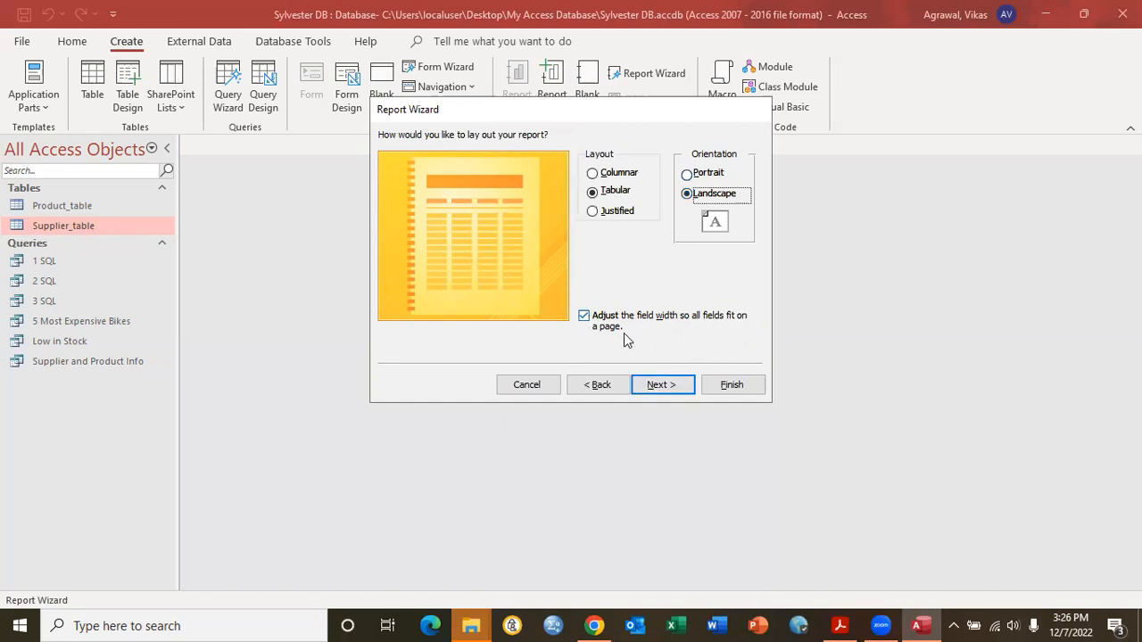
pyautogui.click(659, 387)
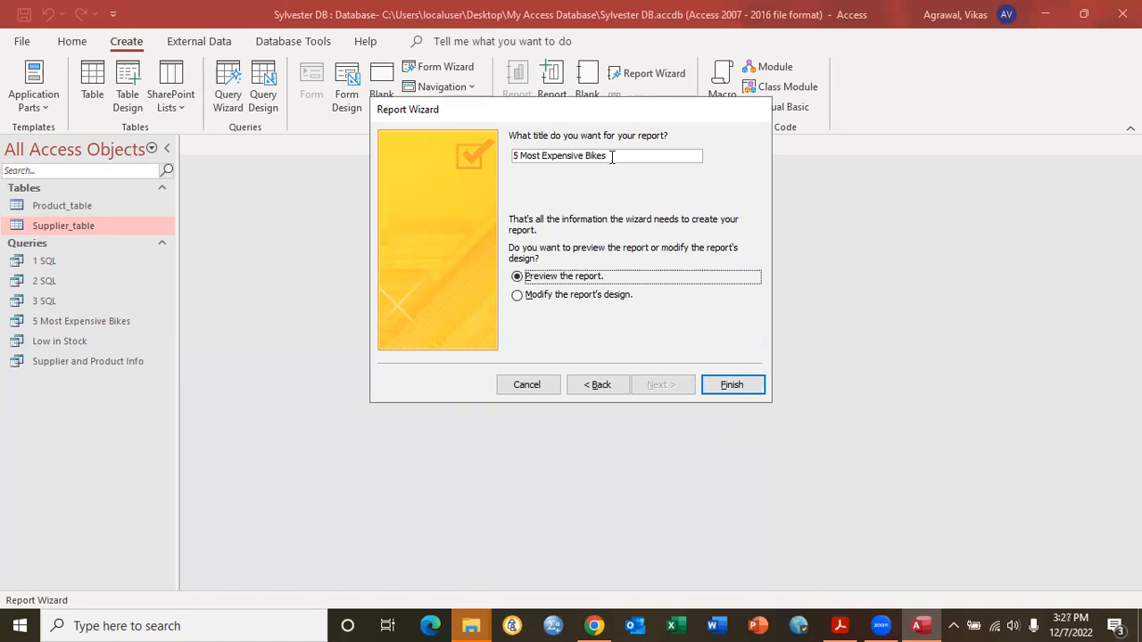
pyautogui.click(730, 386)
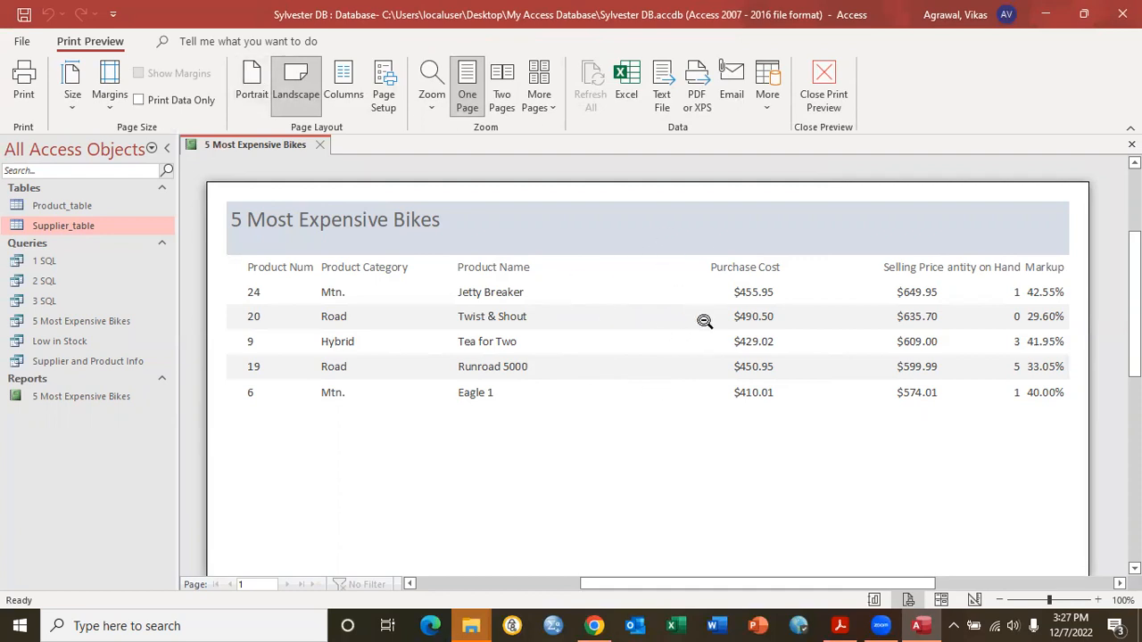
# Step: Leave the print preview, check the generated report in Report View, and close it
pyautogui.click(822, 73)
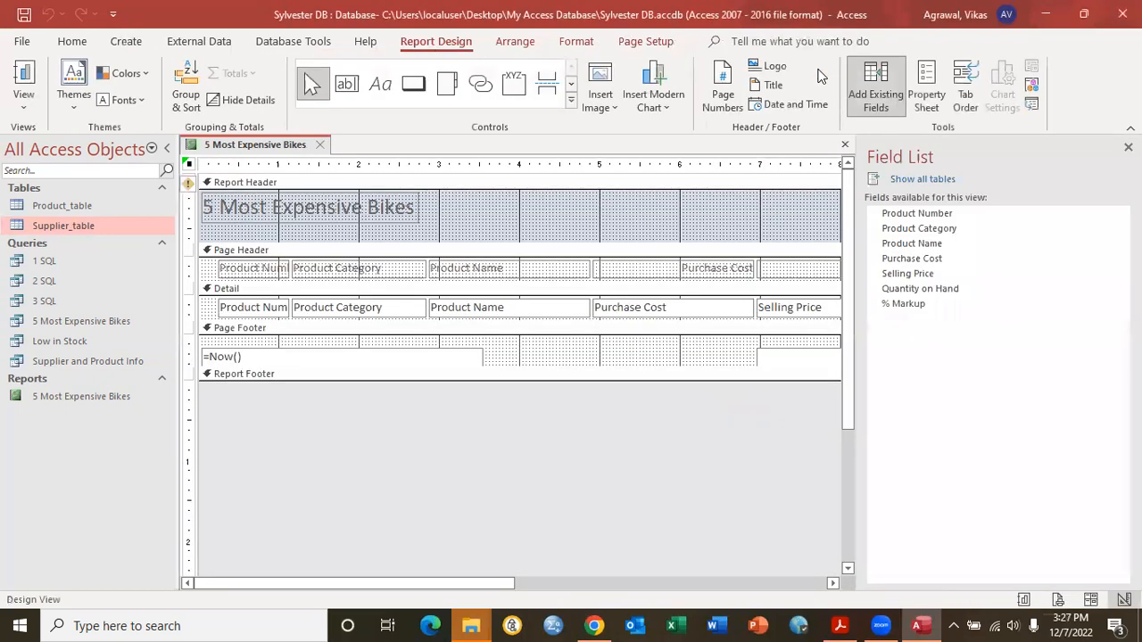
pyautogui.click(21, 75)
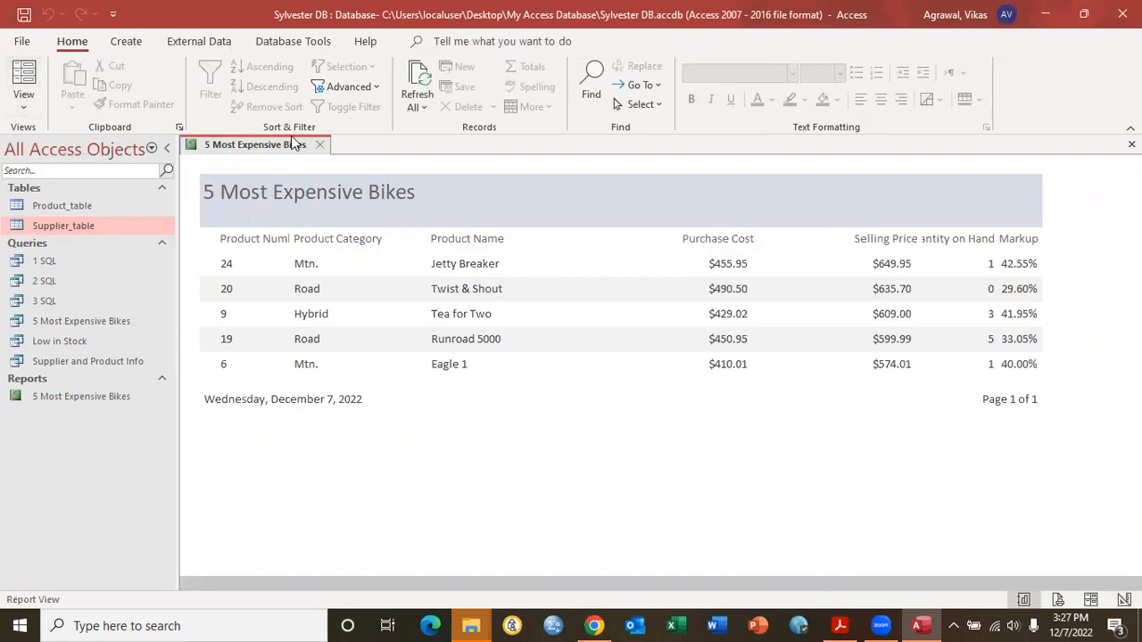
pyautogui.click(321, 146)
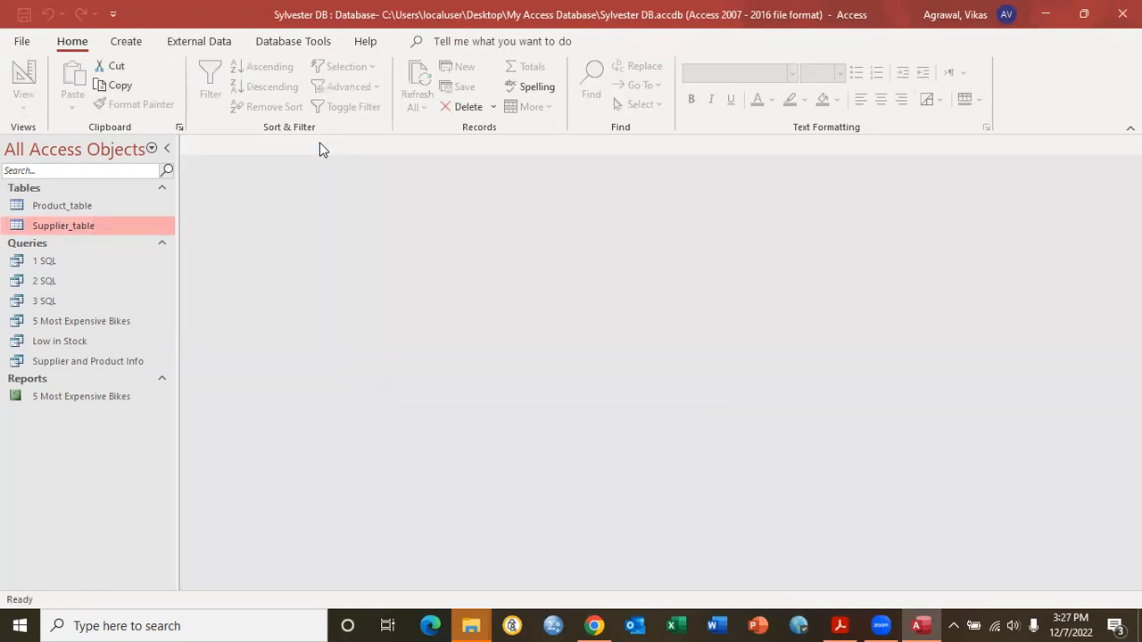
# Step: Reopen the 5 Most Expensive Bikes report in Layout View and hide the Field List
pyautogui.doubleClick(69, 396)
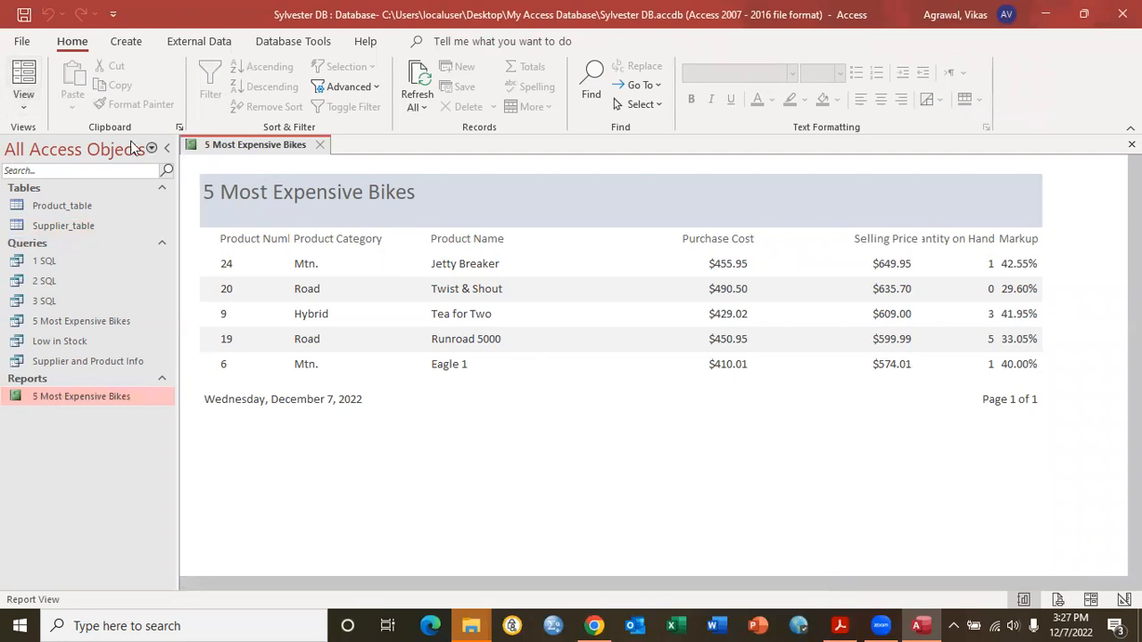
pyautogui.click(22, 109)
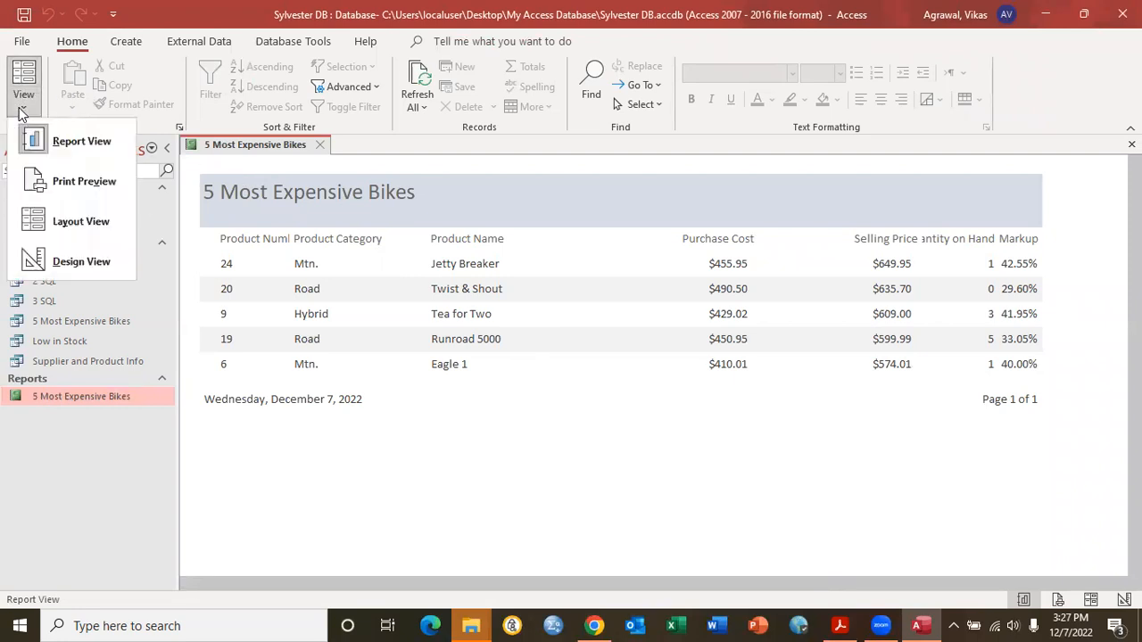
pyautogui.click(55, 222)
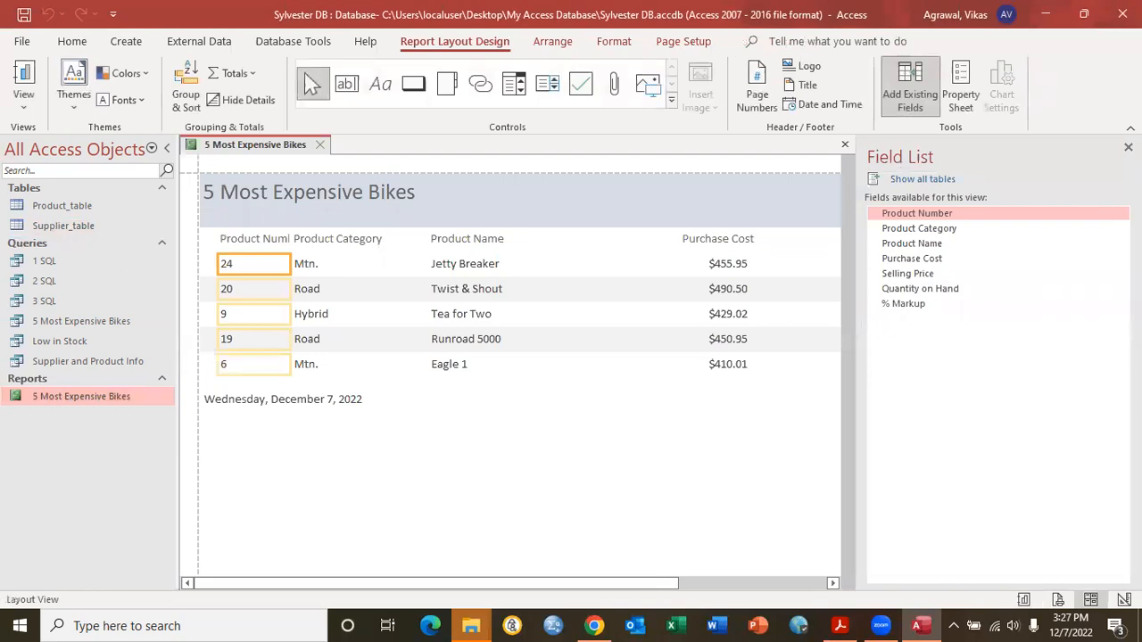
pyautogui.click(1127, 147)
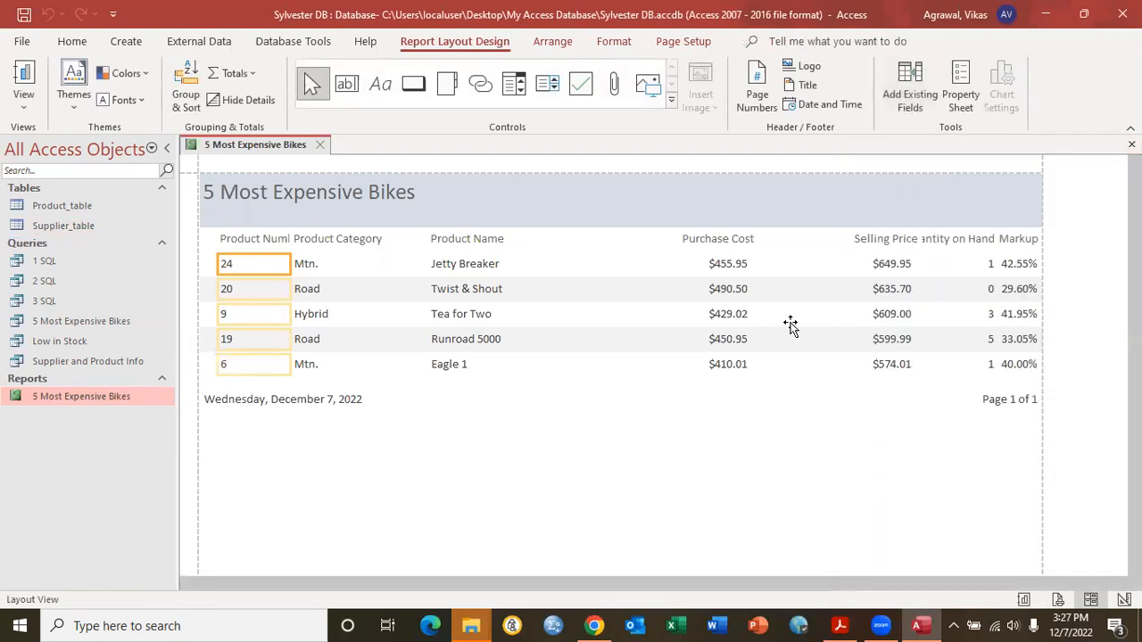
# Step: Split the Product Number column heading onto two lines, with a line break between the words
pyautogui.click(263, 238)
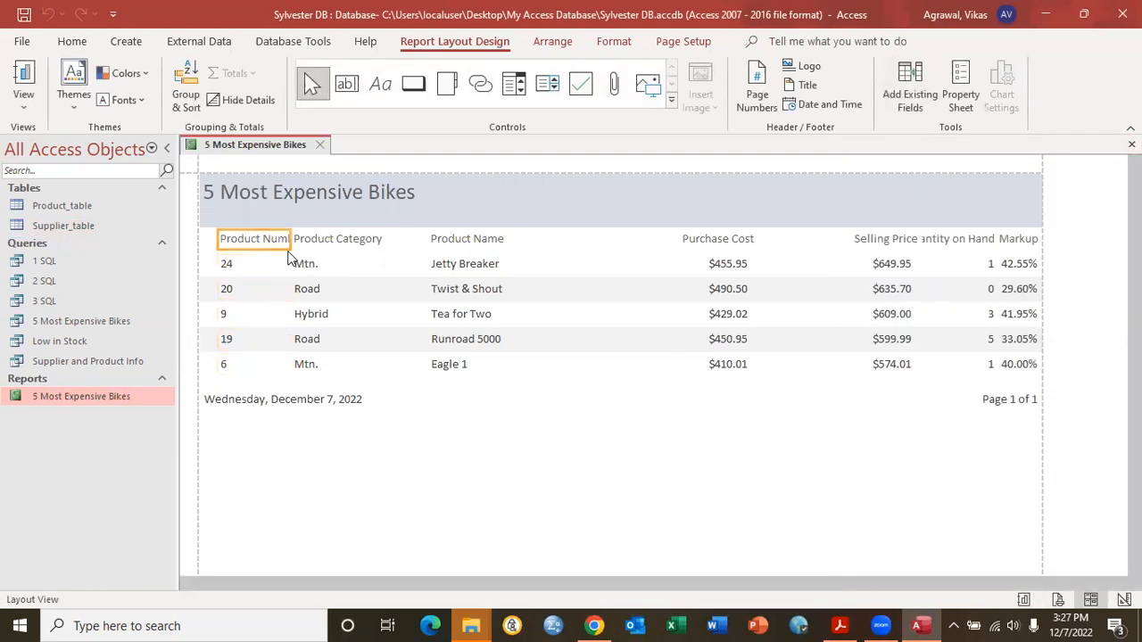
pyautogui.doubleClick(265, 239)
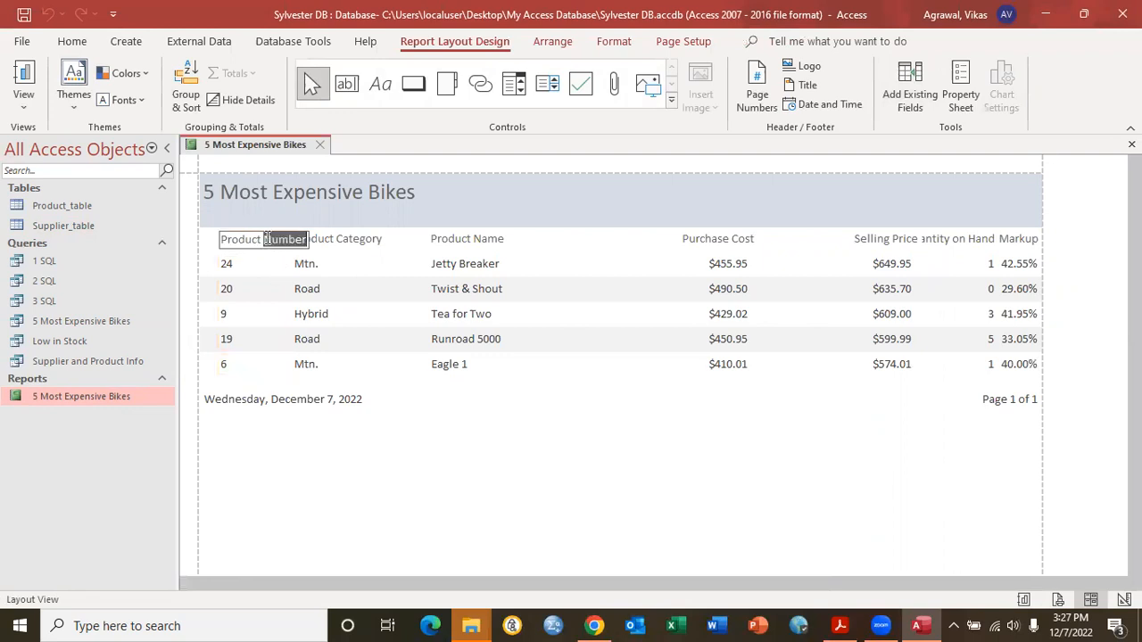
pyautogui.click(262, 239)
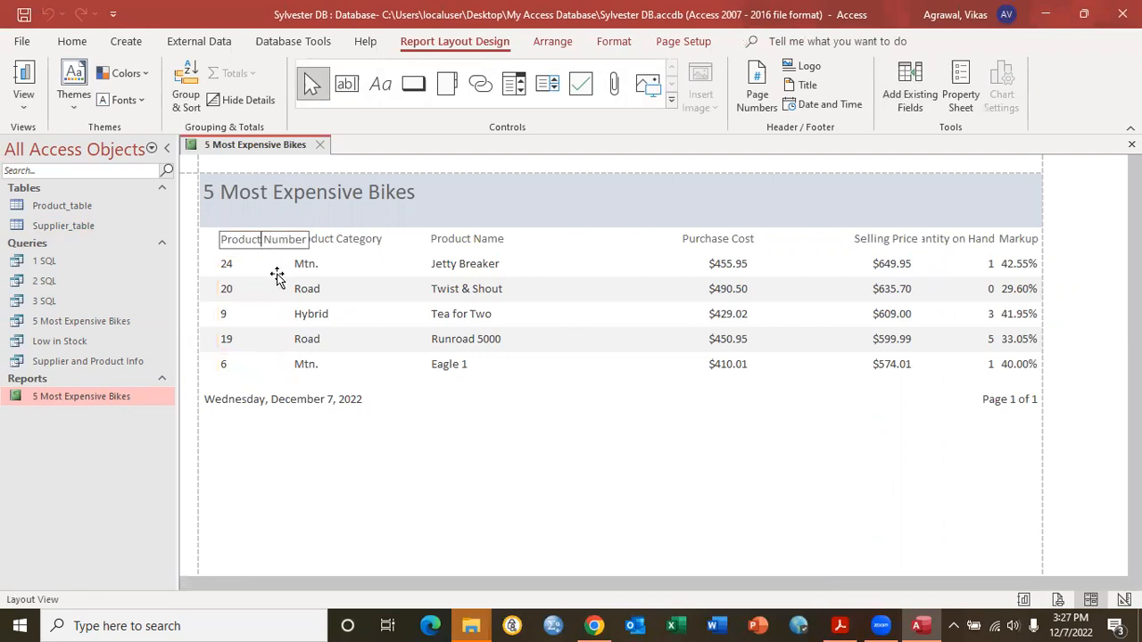
pyautogui.press('BackSpace')
pyautogui.hotkey('ctrl', 'Return')
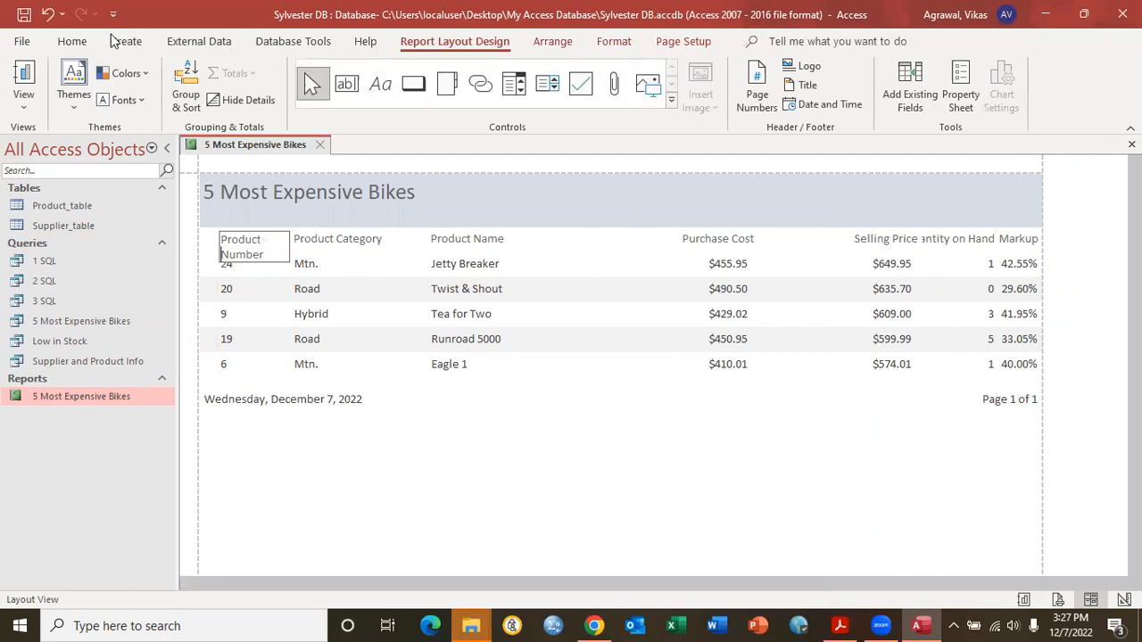
pyautogui.click(386, 471)
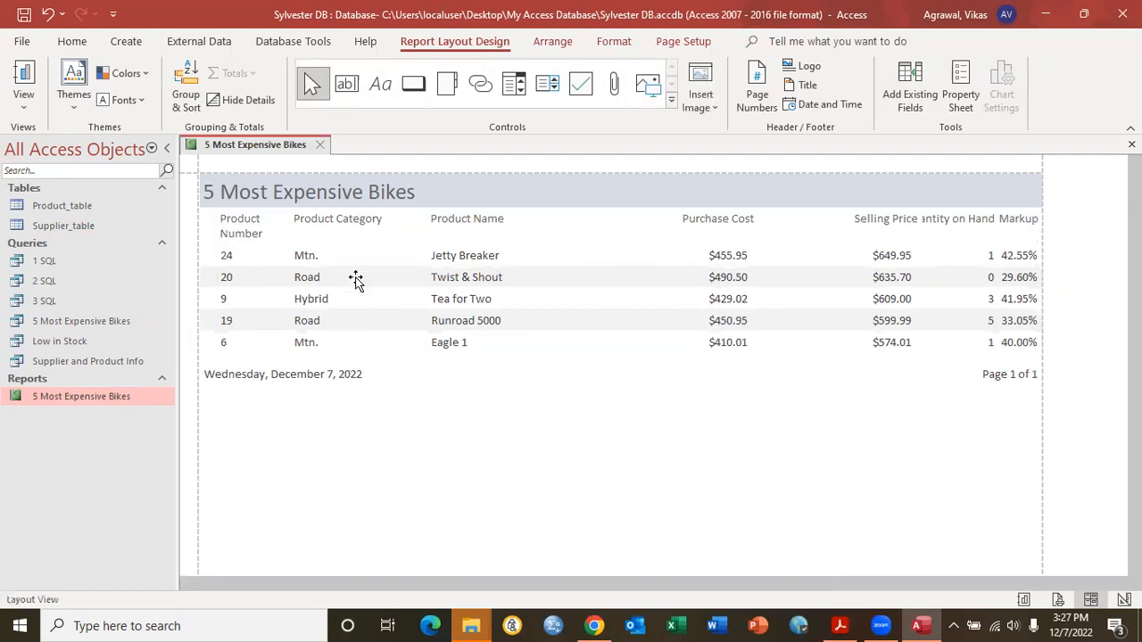
# Step: Split the Product Category column heading onto two lines, with a line break between the words
pyautogui.click(326, 221)
pyautogui.click(338, 218)
pyautogui.doubleClick(340, 217)
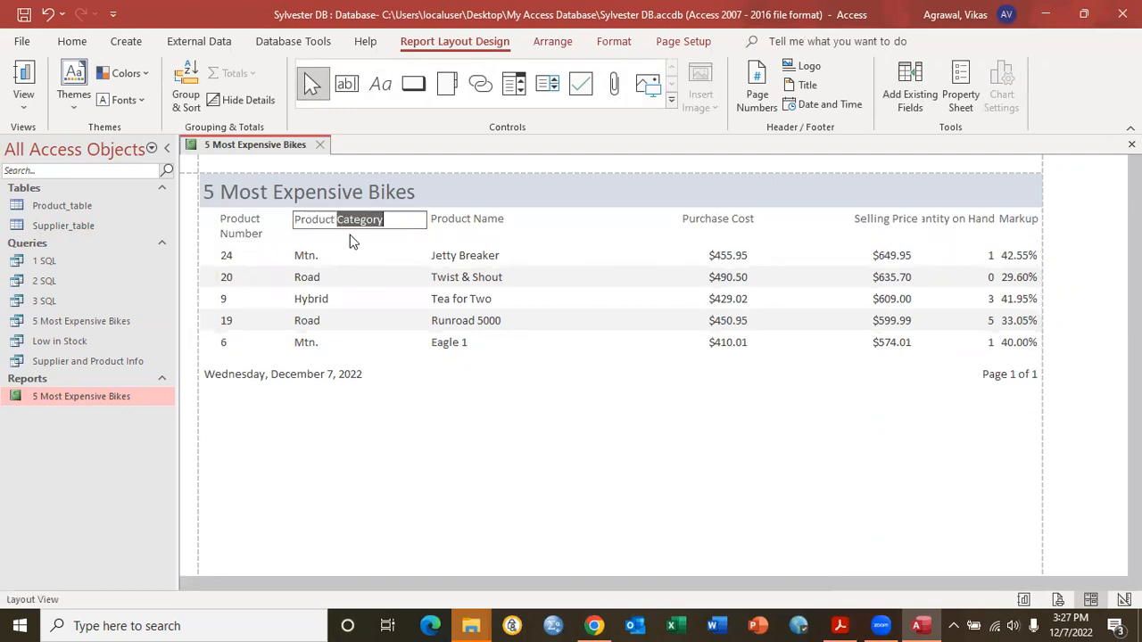
pyautogui.click(339, 220)
pyautogui.press('BackSpace')
pyautogui.hotkey('ctrl', 'Return')
pyautogui.click(446, 419)
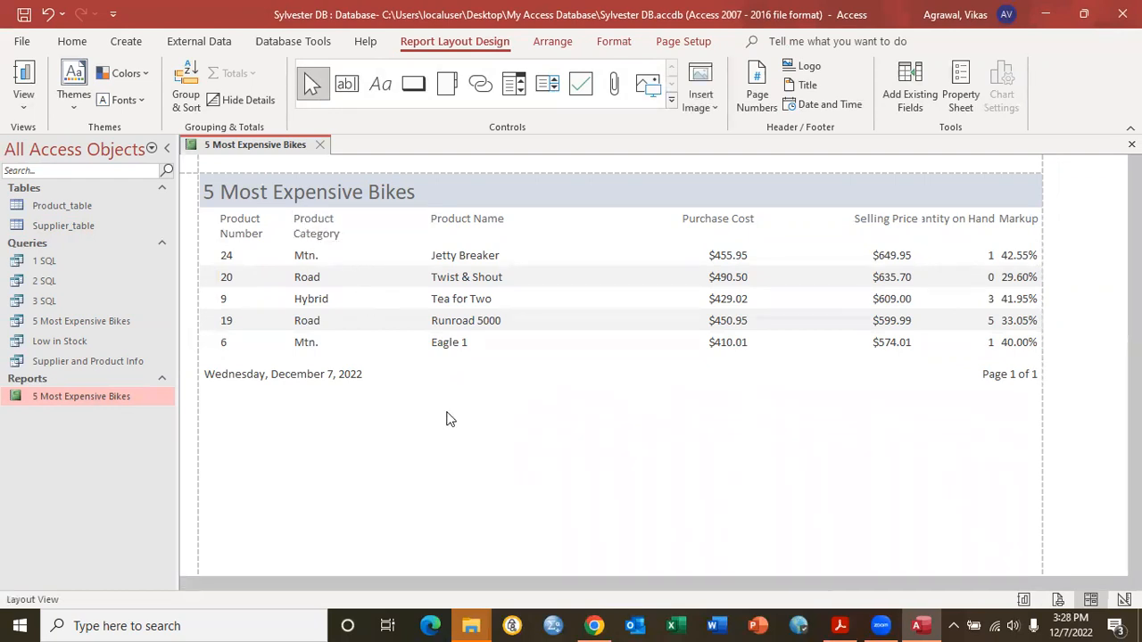
# Step: Move the Product Name heading and its data column left, closer to the Product Category column
pyautogui.click(480, 297)
pyautogui.click(463, 222)
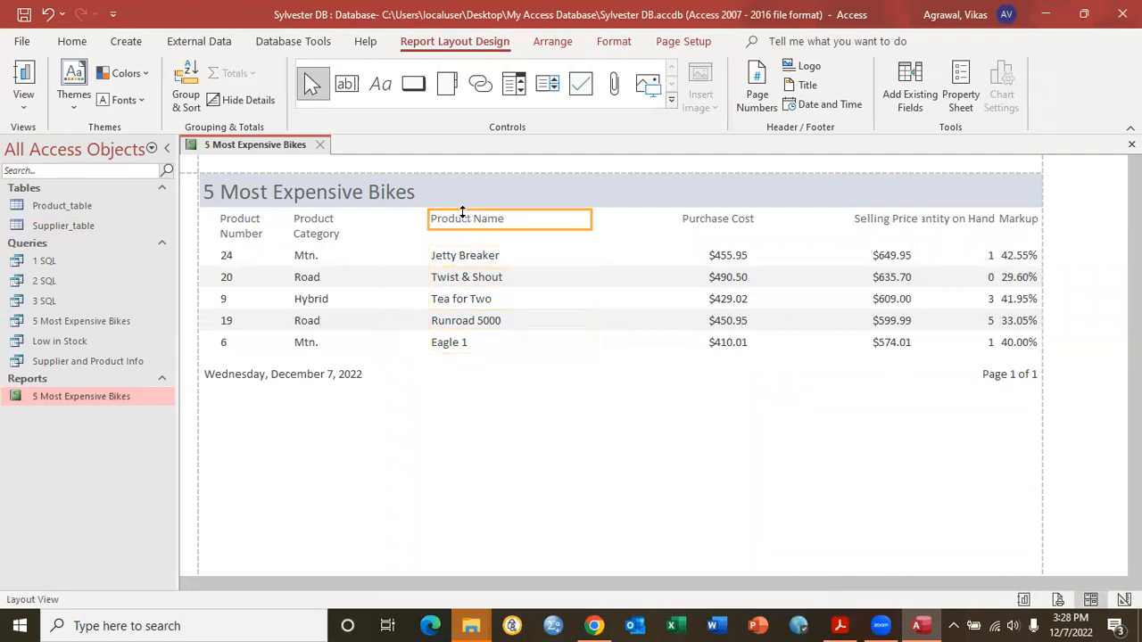
pyautogui.keyDown('shift'); pyautogui.click(463, 294); pyautogui.keyUp('shift')
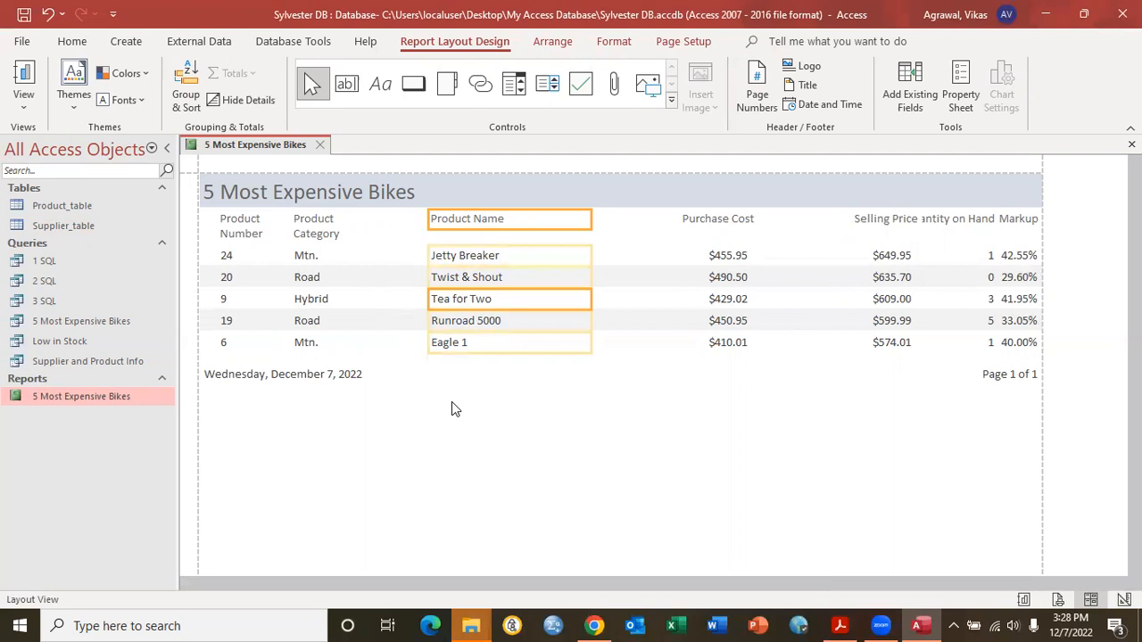
pyautogui.press('Left')
pyautogui.press('Left')
pyautogui.press('Left')
pyautogui.press('Left')
pyautogui.press('Left')
pyautogui.press('Left')
pyautogui.press('Left')
pyautogui.press('Left')
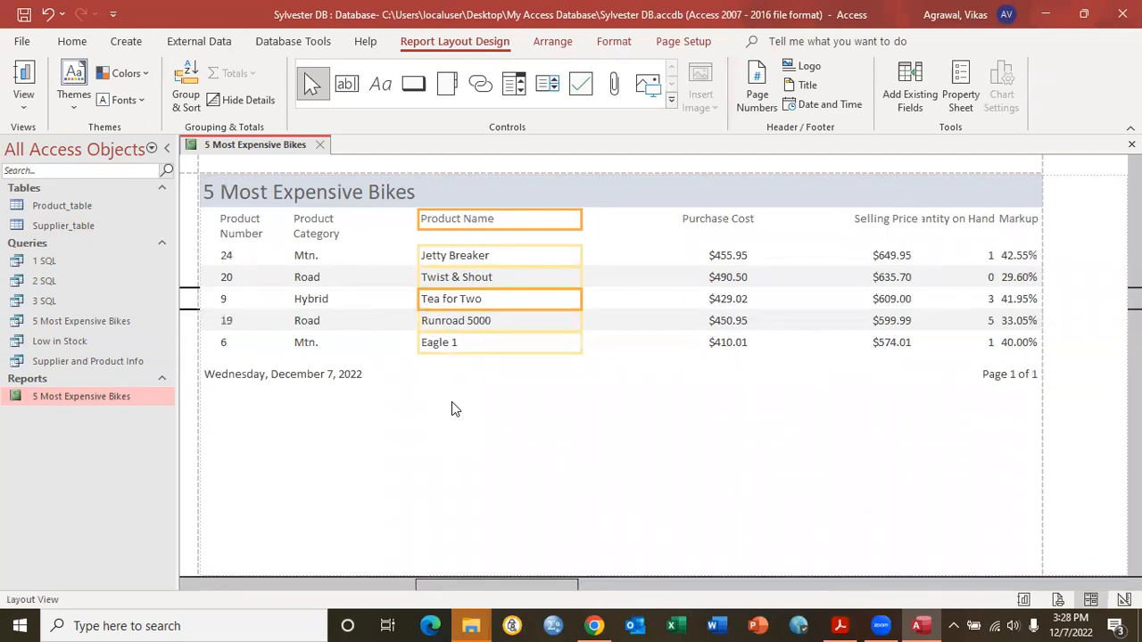
pyautogui.press('Left')
pyautogui.press('Left')
pyautogui.press('Left')
pyautogui.press('Left')
pyautogui.press('Left')
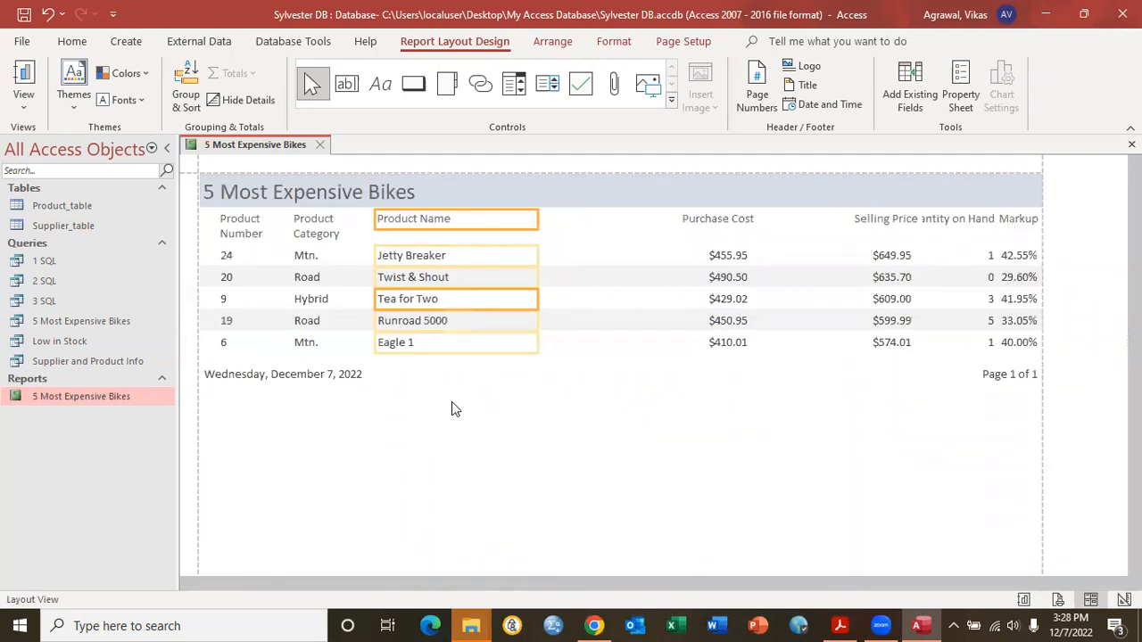
# Step: Narrow the Purchase Cost heading and data column together and move them left, closer to the Product Name column
pyautogui.click(722, 222)
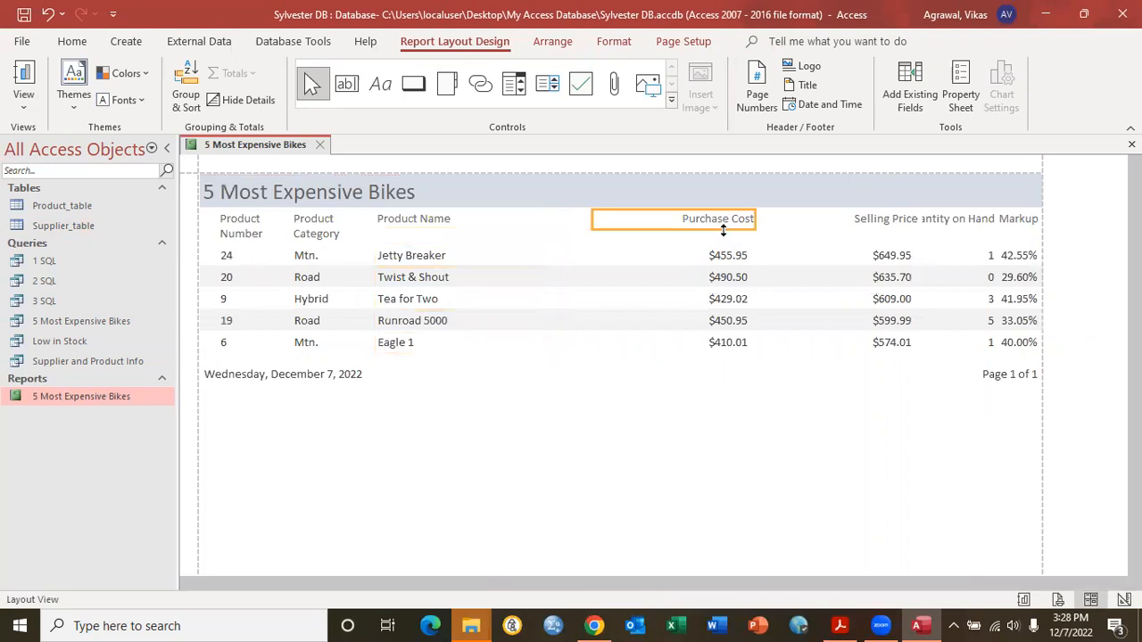
pyautogui.keyDown('shift'); pyautogui.click(717, 300); pyautogui.keyUp('shift')
pyautogui.moveTo(591, 278); pyautogui.dragTo(648, 278)
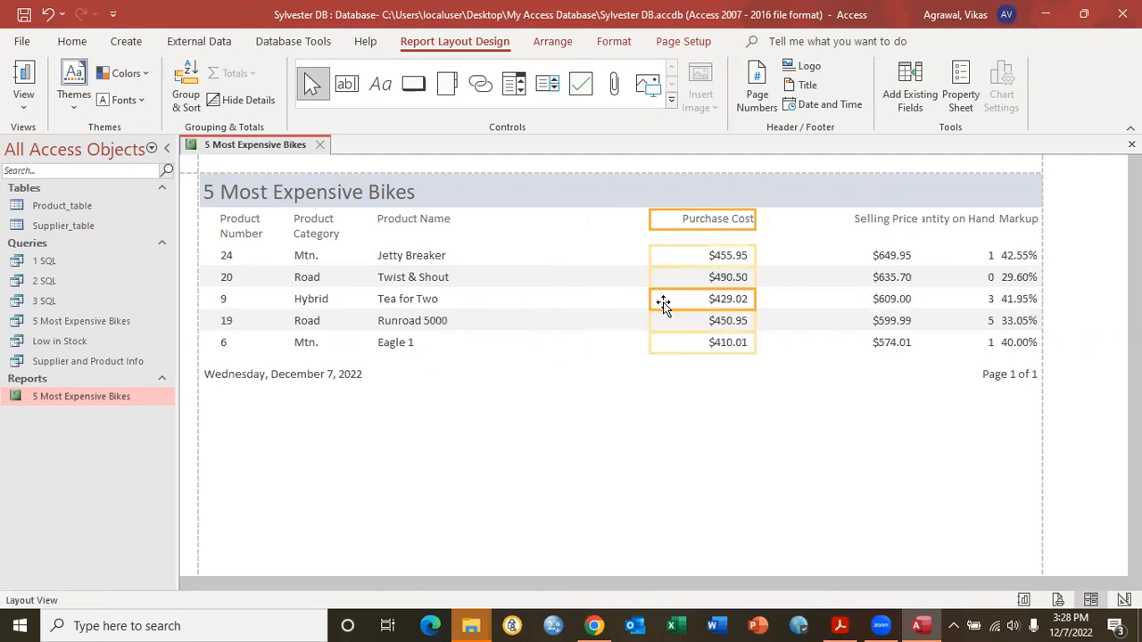
pyautogui.moveTo(663, 301); pyautogui.dragTo(515, 295)
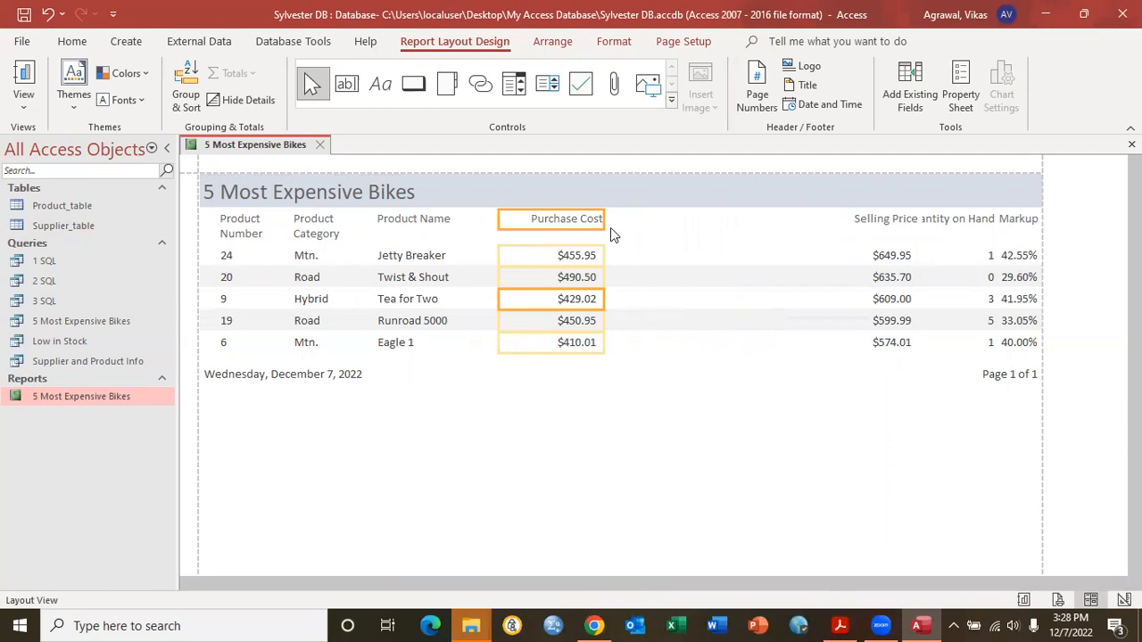
pyautogui.moveTo(521, 302); pyautogui.dragTo(507, 302)
# Step: Narrow the Selling Price heading and data column together and move them left, closer to the Purchase Cost column
pyautogui.click(887, 220)
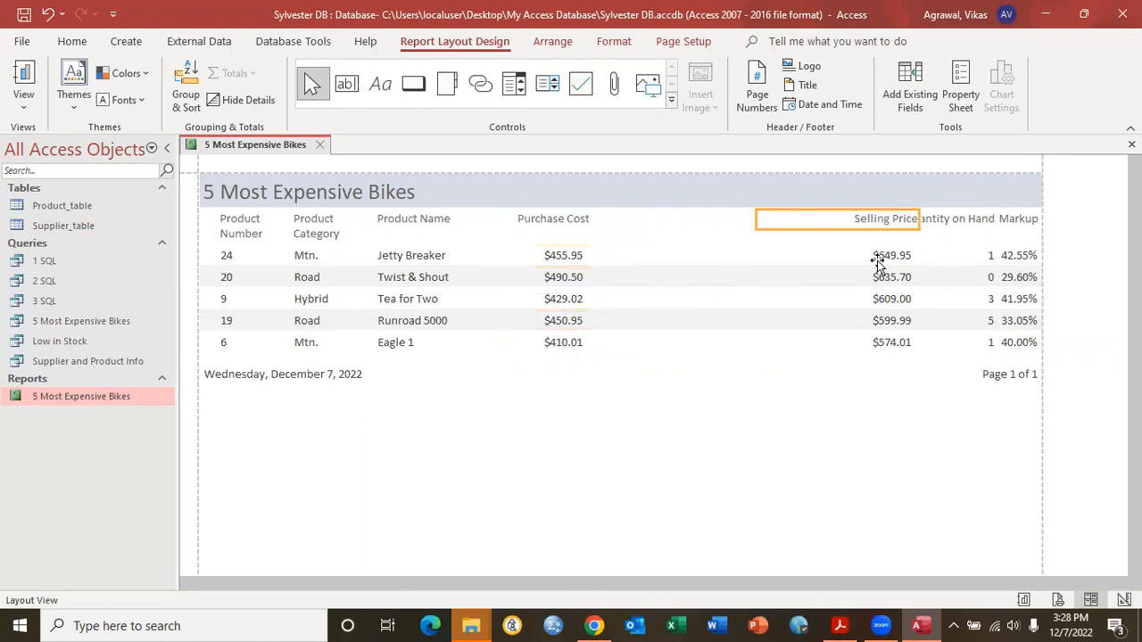
pyautogui.click(873, 270)
pyautogui.click(879, 220)
pyautogui.keyDown('ctrl'); pyautogui.click(884, 256); pyautogui.keyUp('ctrl')
pyautogui.moveTo(757, 255); pyautogui.dragTo(642, 255)
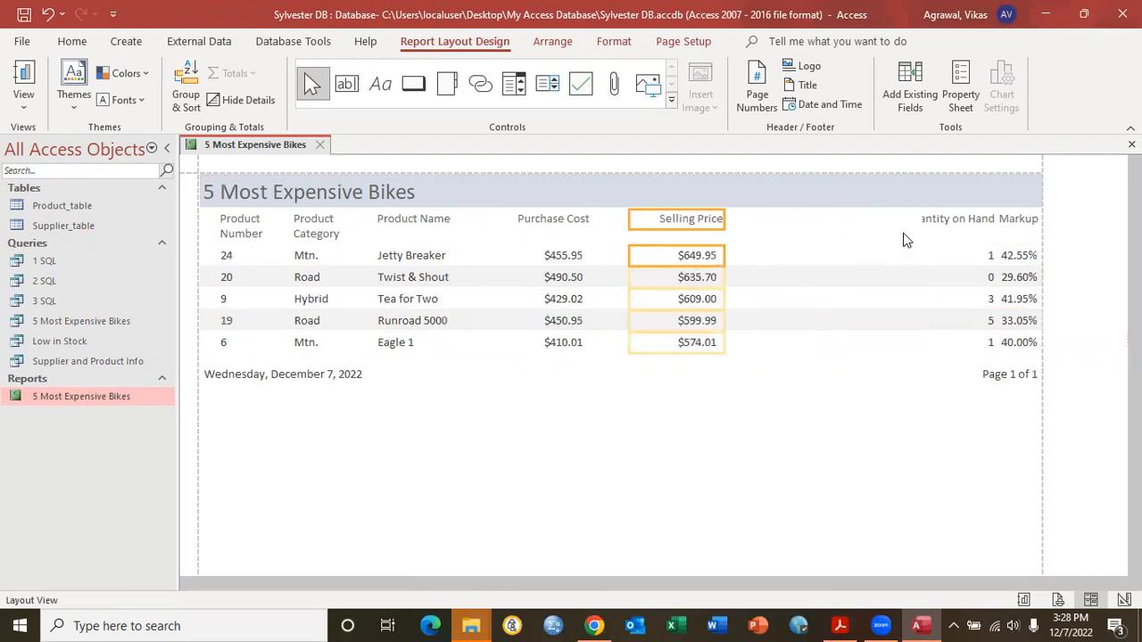
# Step: Split the Quantity on Hand column heading onto two lines, with a line break after Quantity
pyautogui.click(945, 219)
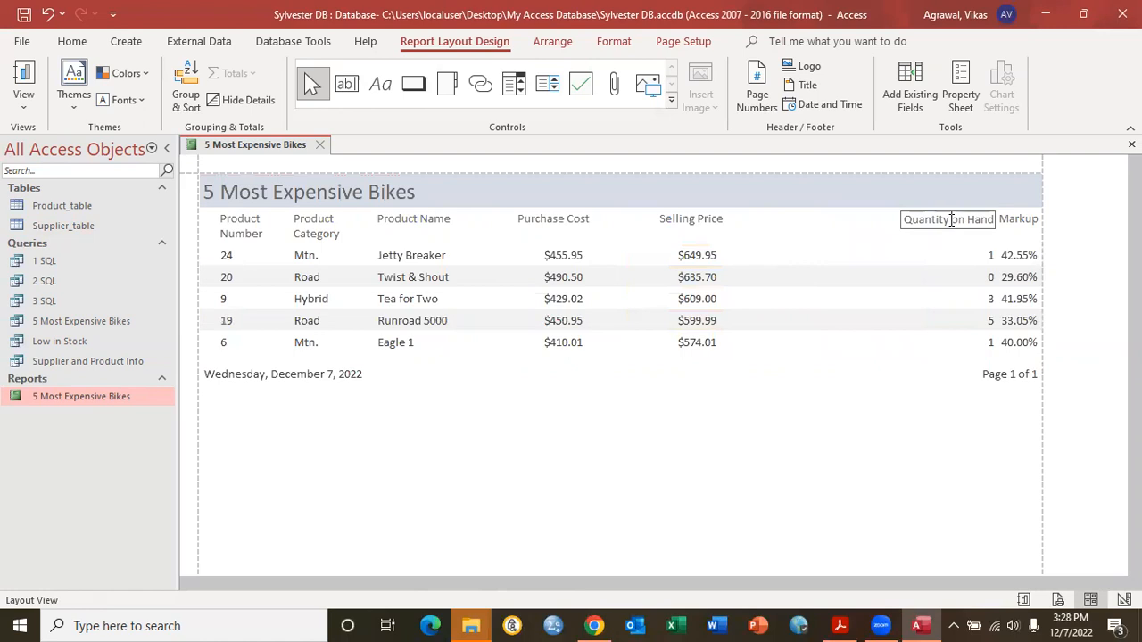
pyautogui.press('BackSpace')
pyautogui.hotkey('ctrl', 'Return')
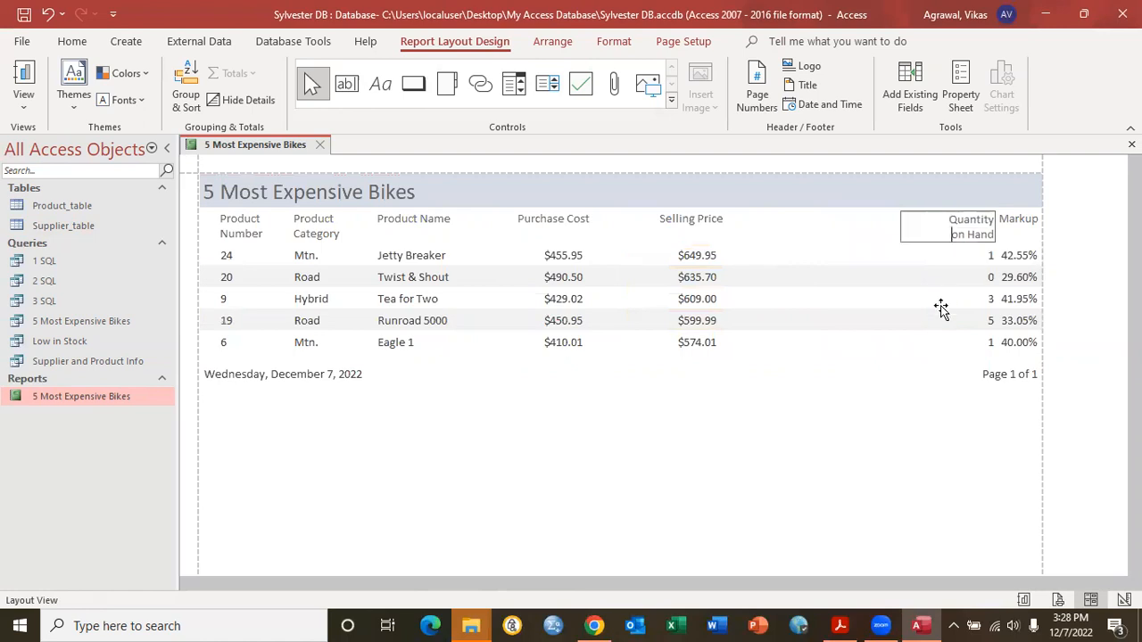
pyautogui.click(976, 378)
# Step: Move the Quantity on Hand heading and data column left, closer to the Selling Price column
pyautogui.click(977, 234)
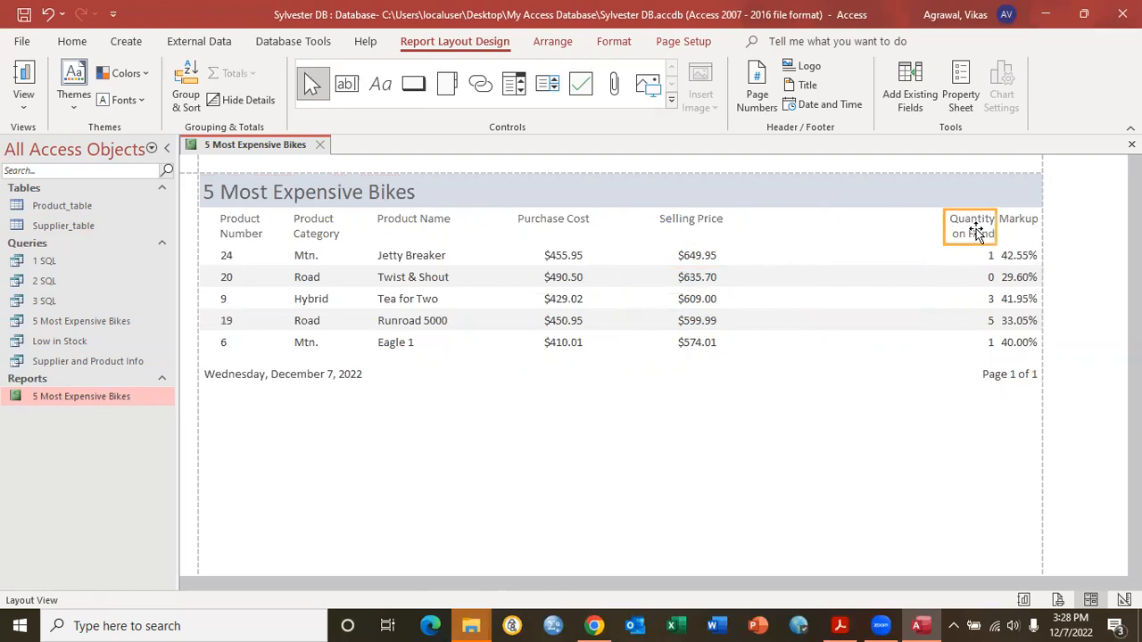
pyautogui.click(987, 300)
pyautogui.moveTo(969, 303); pyautogui.dragTo(863, 375)
pyautogui.press('Left')
pyautogui.press('Left')
pyautogui.press('Left')
pyautogui.press('Left')
pyautogui.press('Left')
pyautogui.press('Left')
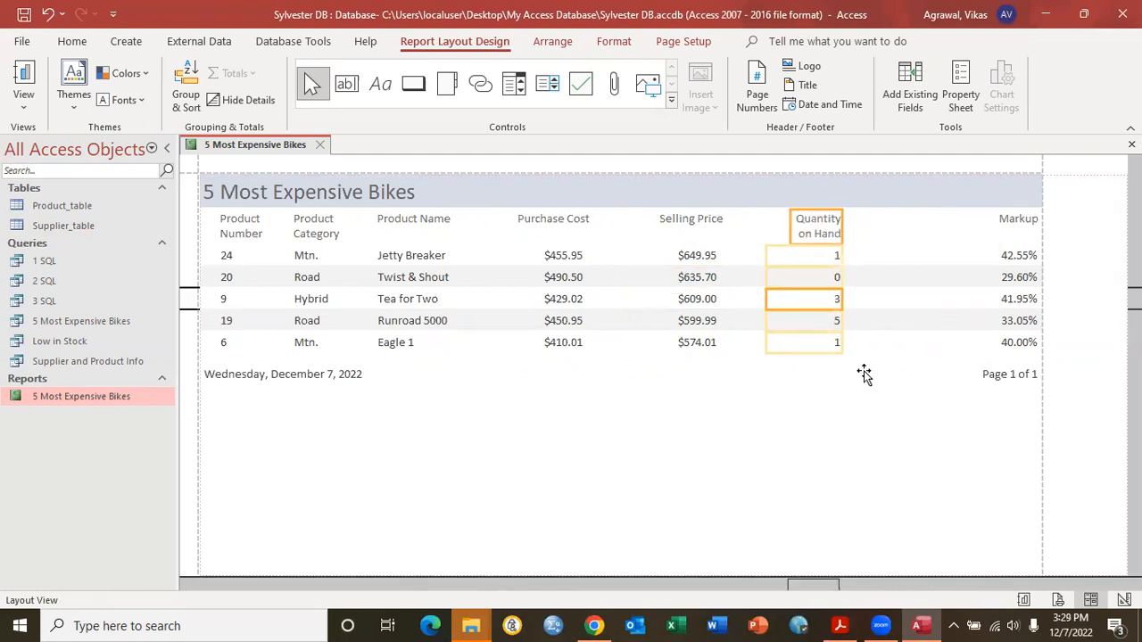
# Step: Move the Markup heading and data column left, closer to Quantity on Hand, and widen it to fit the full % Markup heading
pyautogui.click(1012, 219)
pyautogui.keyDown('shift'); pyautogui.click(1008, 257); pyautogui.keyUp('shift')
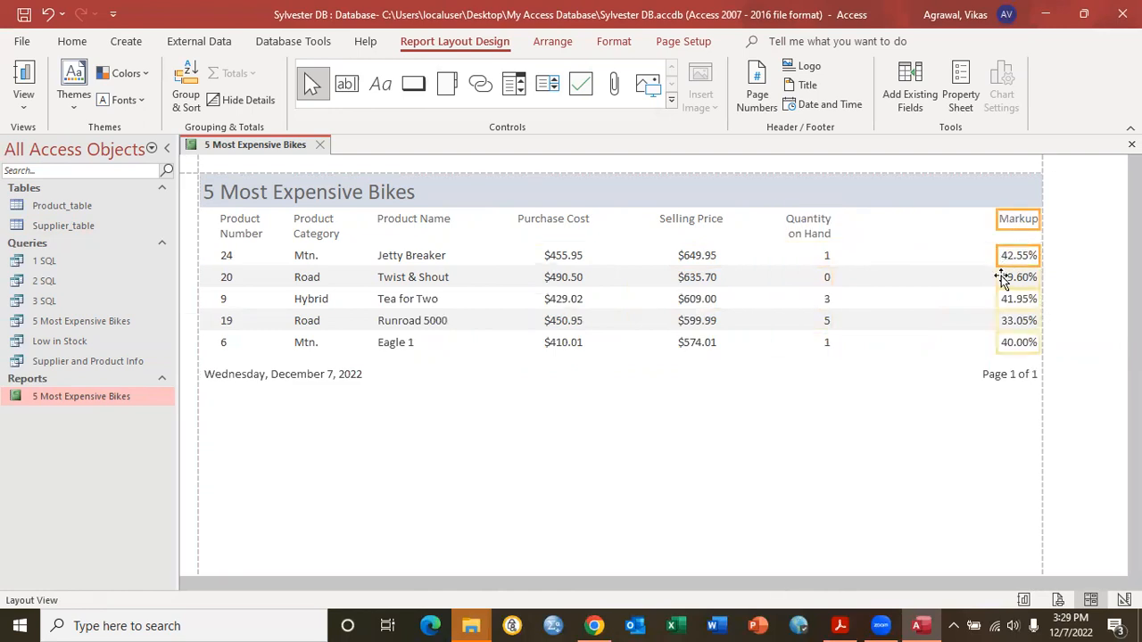
pyautogui.click(1016, 223)
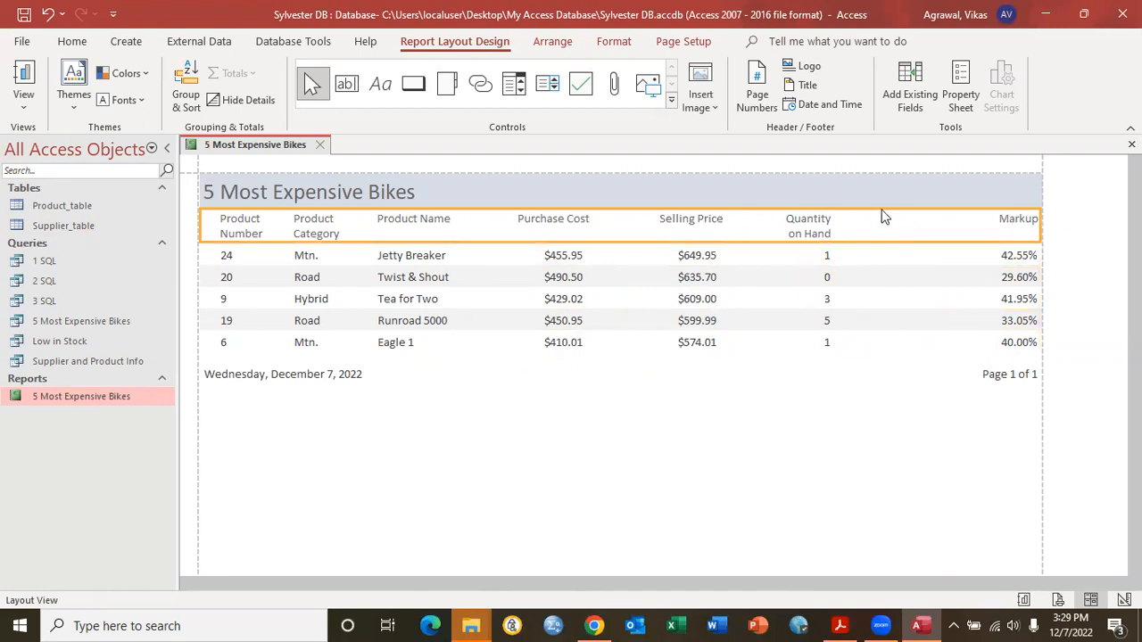
pyautogui.click(1012, 219)
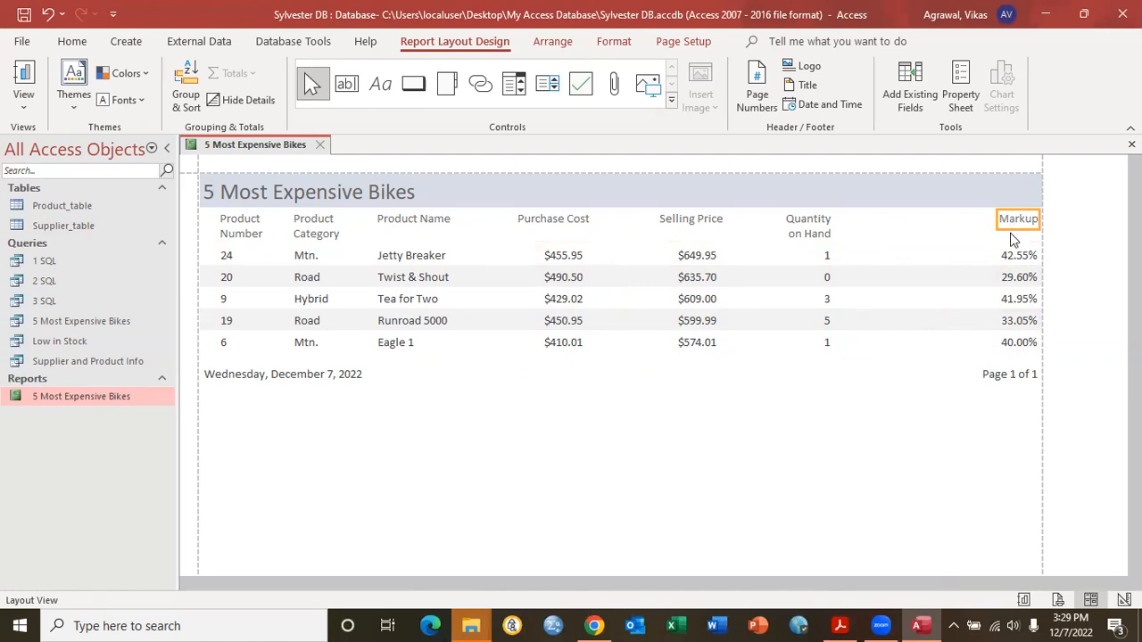
pyautogui.click(1022, 303)
pyautogui.moveTo(1012, 293); pyautogui.dragTo(916, 369)
pyautogui.press('Left')
pyautogui.press('Left')
pyautogui.press('Left')
pyautogui.press('Left')
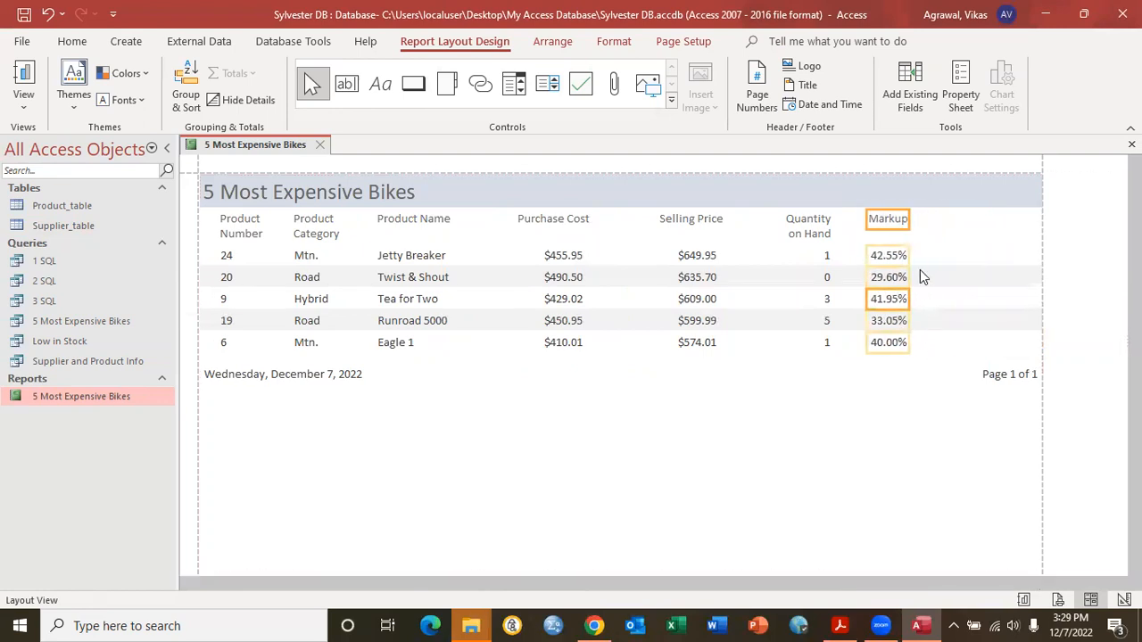
pyautogui.moveTo(907, 219); pyautogui.dragTo(942, 218)
pyautogui.click(938, 435)
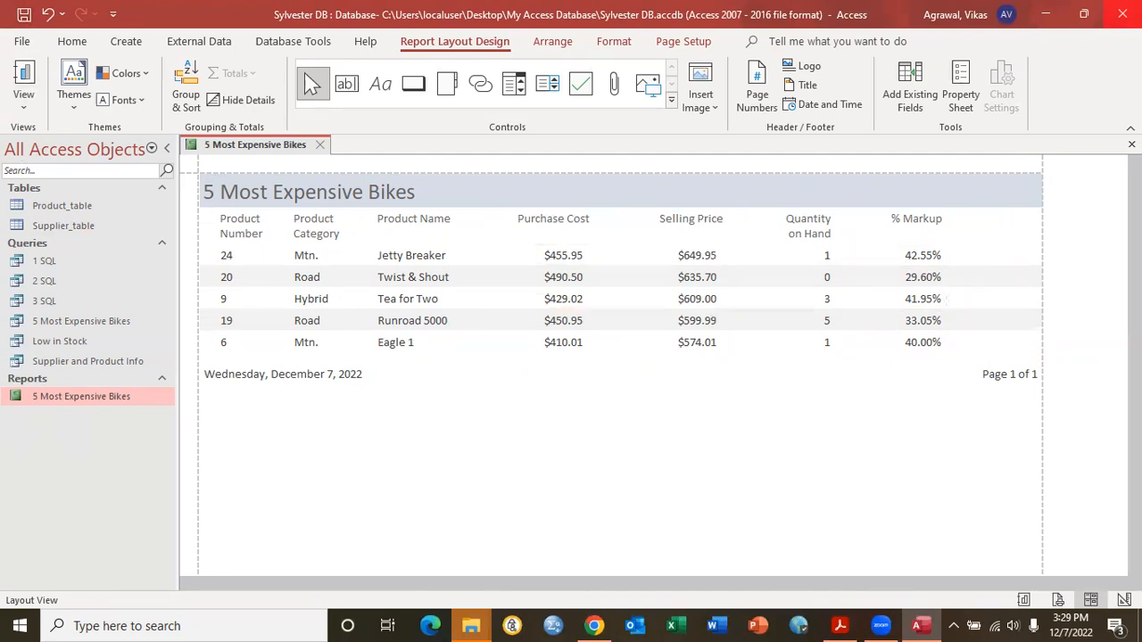
# Step: Close the database and reopen Sylvester DB from the My Access Database folder on the desktop
pyautogui.click(1122, 13)
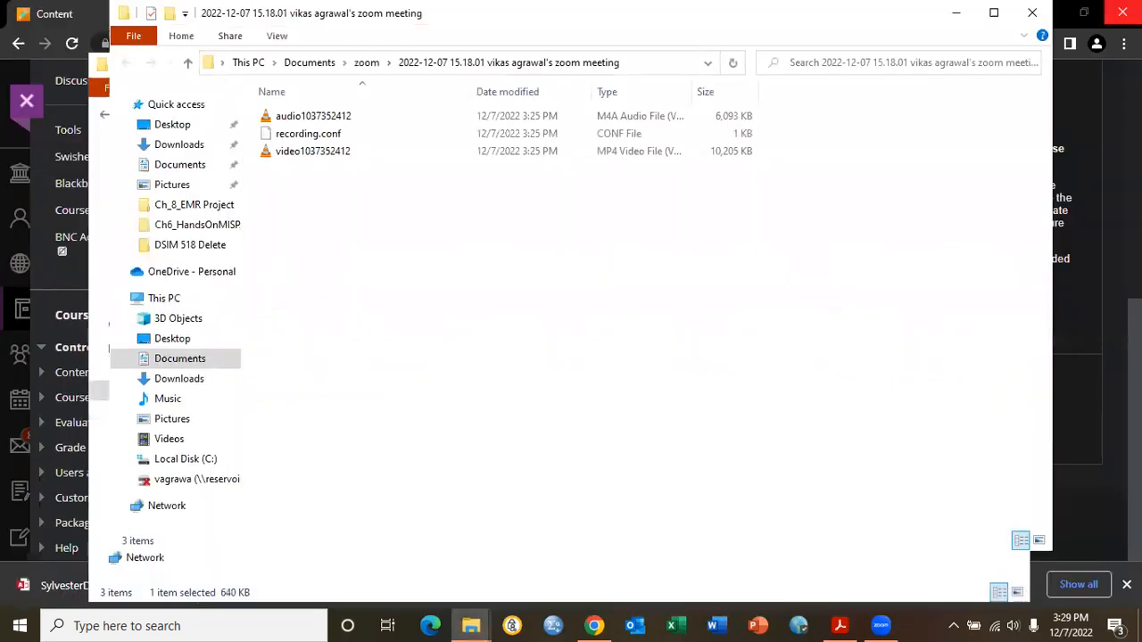
pyautogui.click(174, 127)
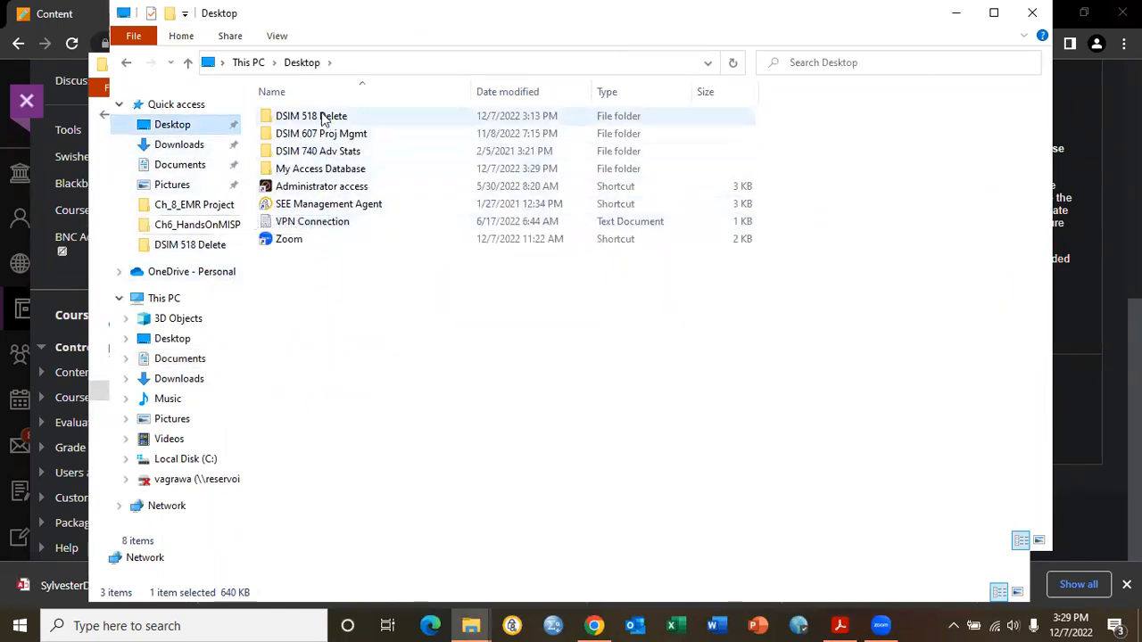
pyautogui.doubleClick(307, 171)
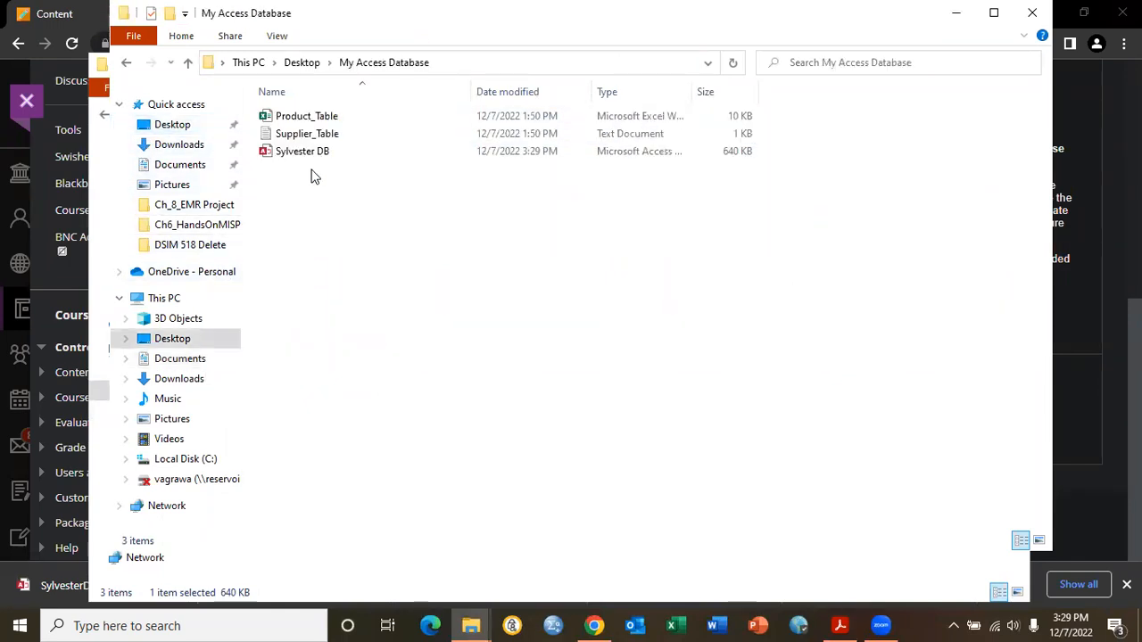
pyautogui.doubleClick(301, 153)
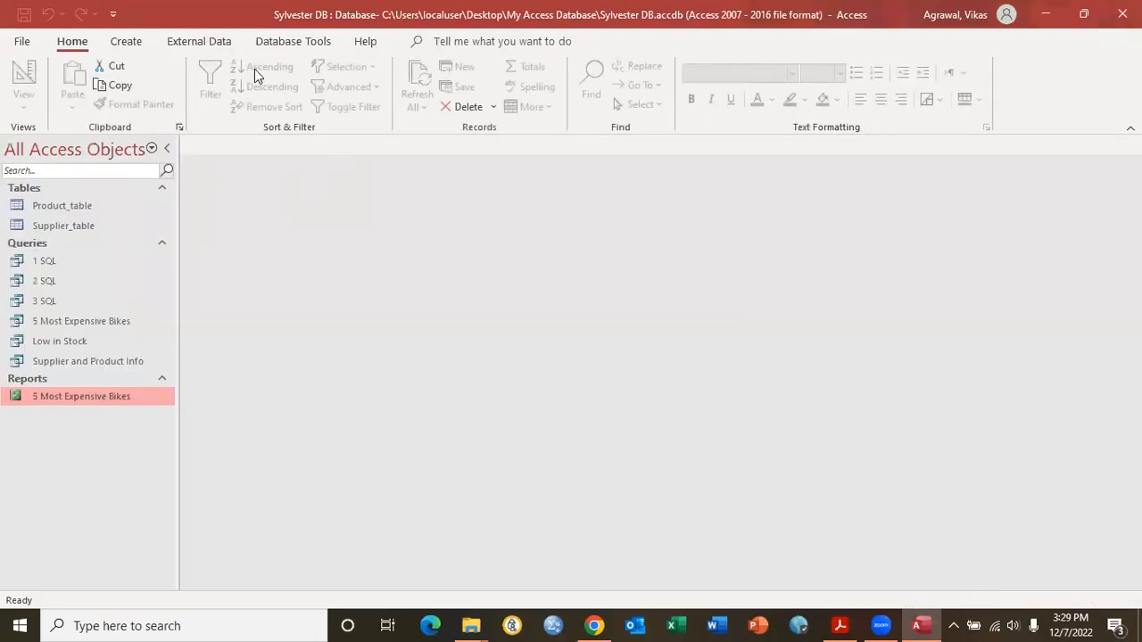
# Step: Start a new Report Wizard report based on the Supplier and Product Info query, including all of its fields
pyautogui.click(127, 43)
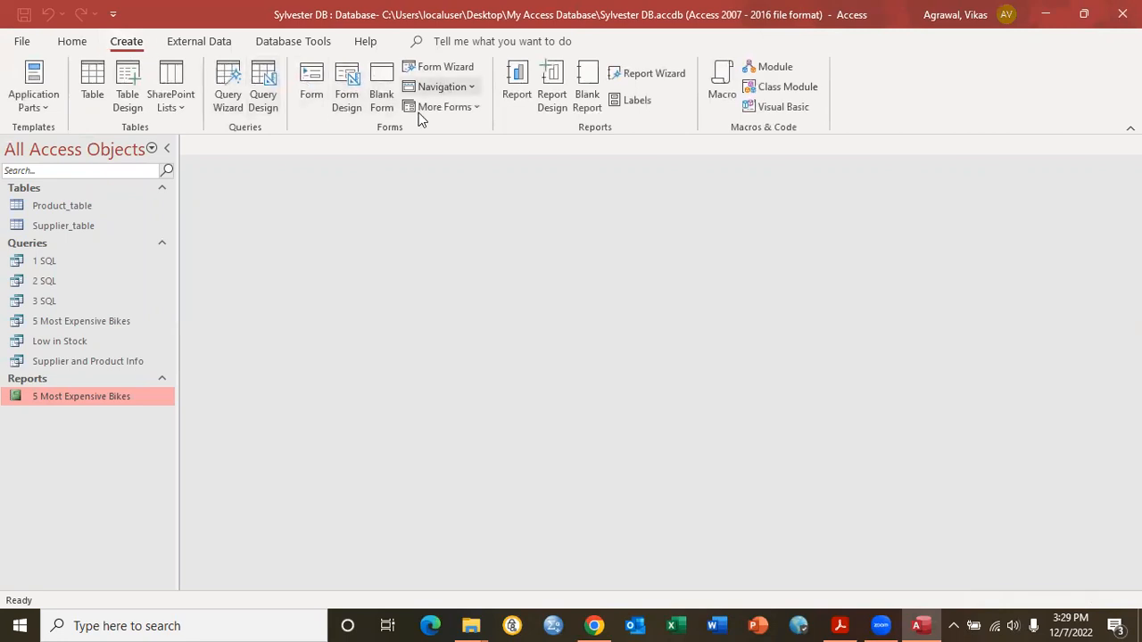
pyautogui.click(642, 74)
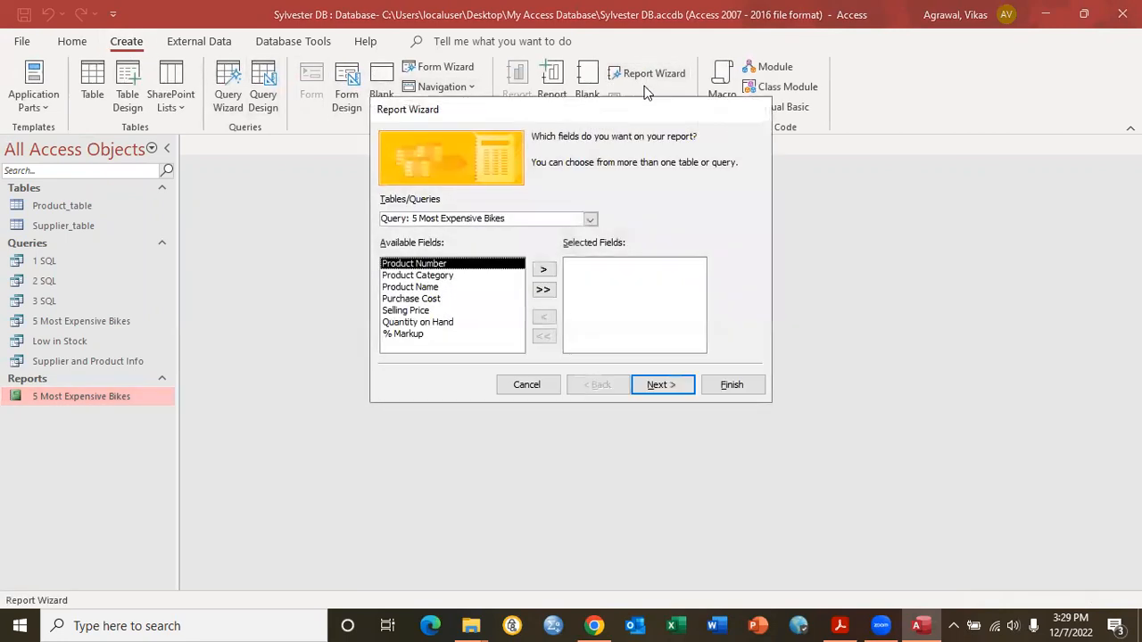
pyautogui.click(530, 219)
pyautogui.click(590, 220)
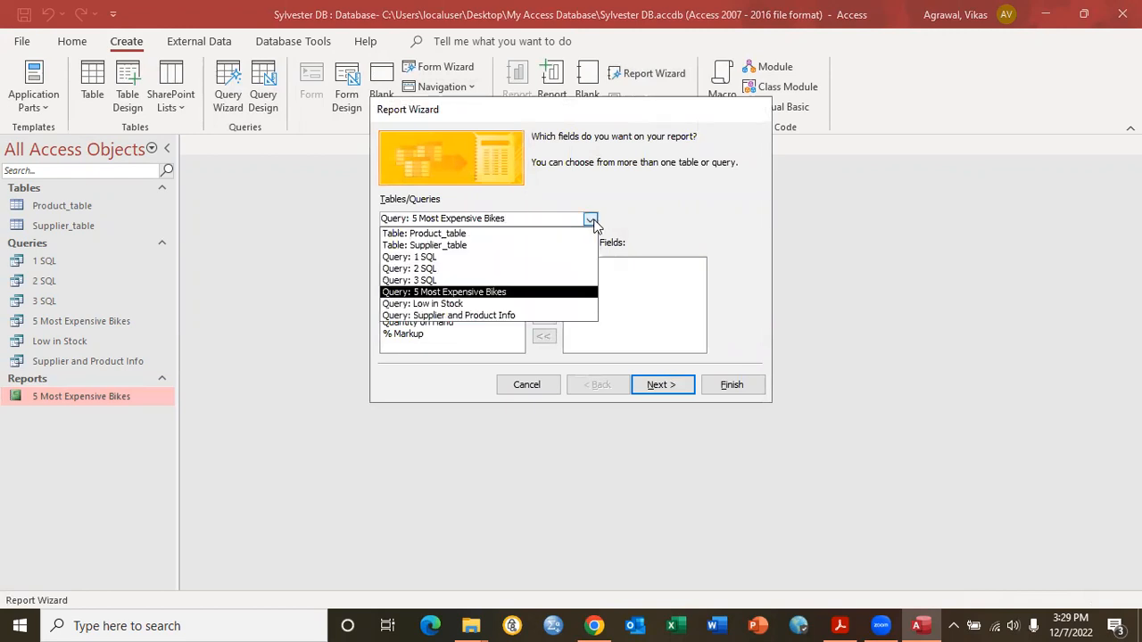
pyautogui.click(461, 316)
pyautogui.click(542, 291)
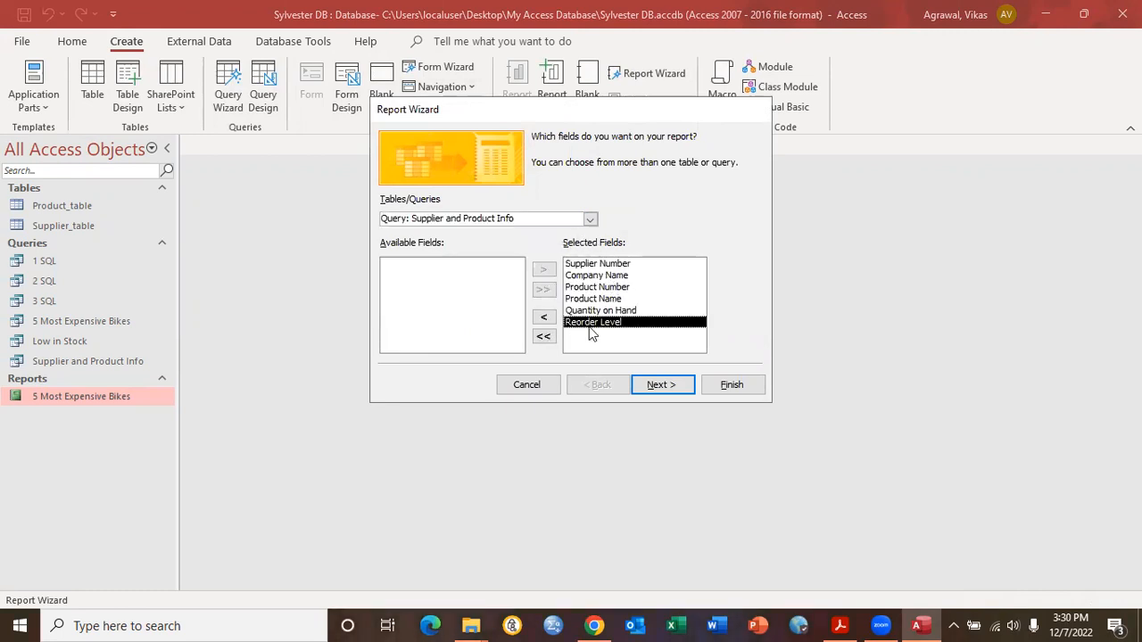
# Step: Keep the report data viewed by Supplier_table, without extra grouping levels or sorting, and set landscape orientation
pyautogui.click(653, 386)
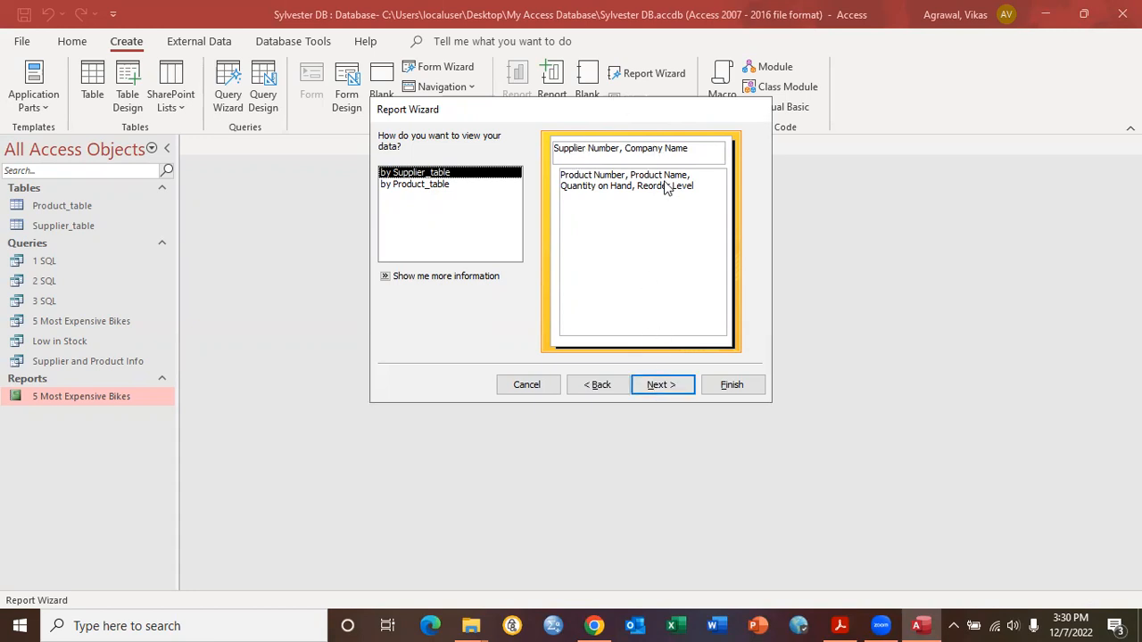
pyautogui.click(654, 389)
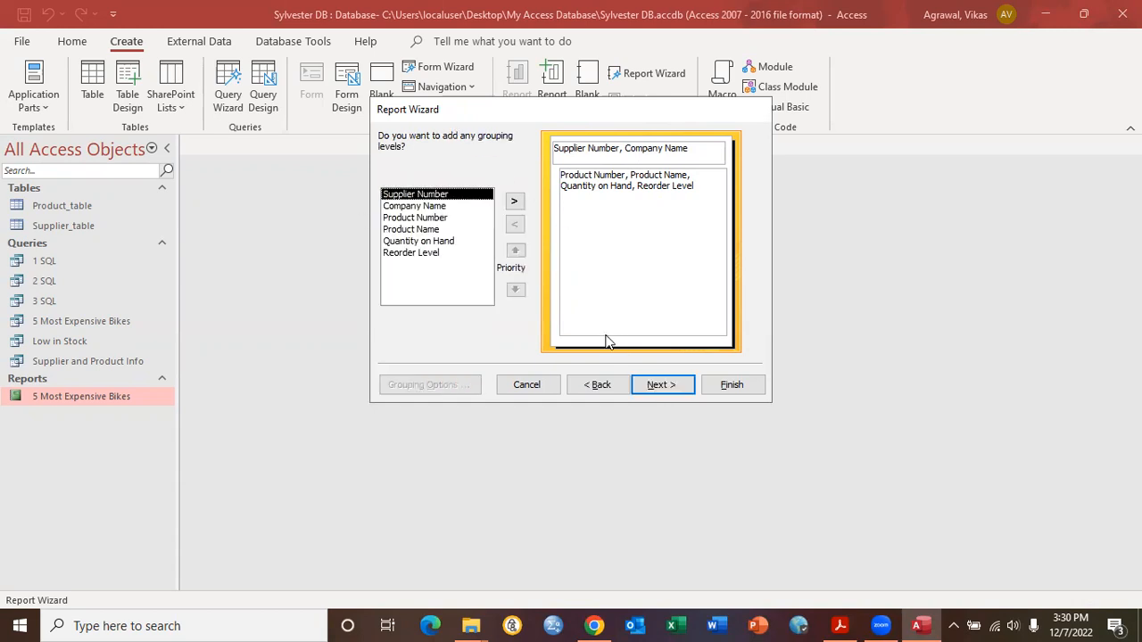
pyautogui.click(662, 388)
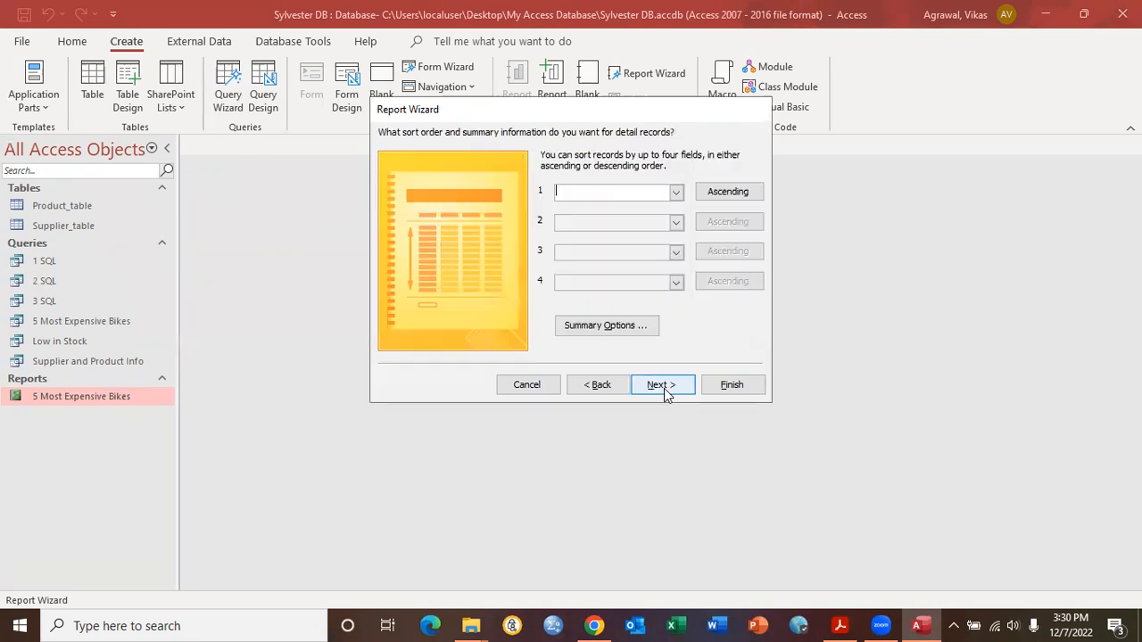
pyautogui.click(660, 389)
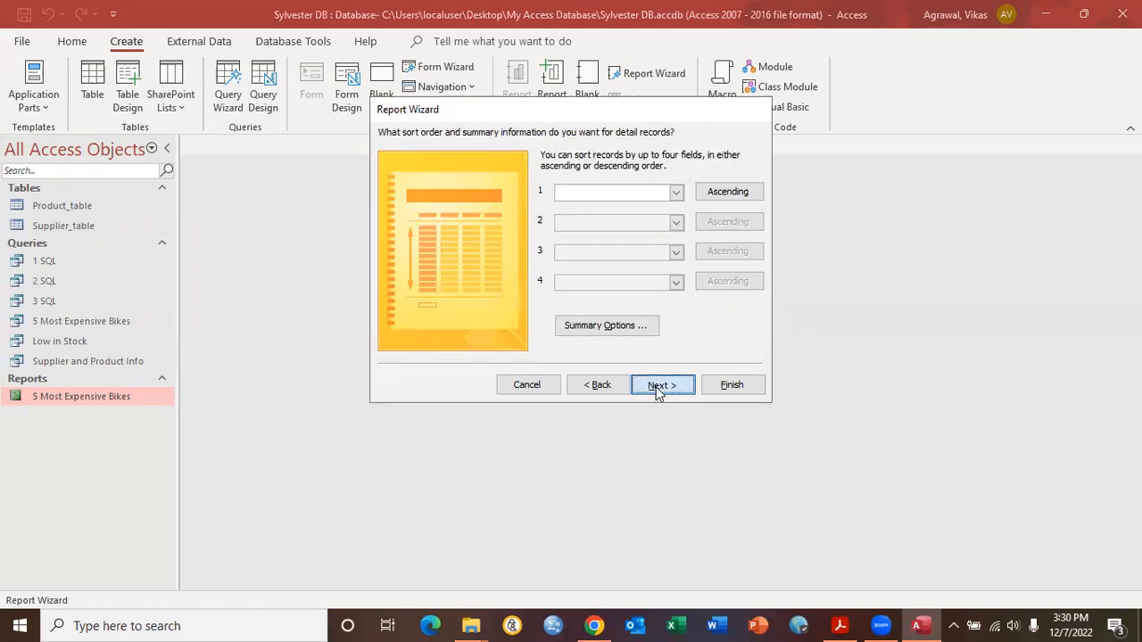
pyautogui.click(703, 192)
pyautogui.click(660, 384)
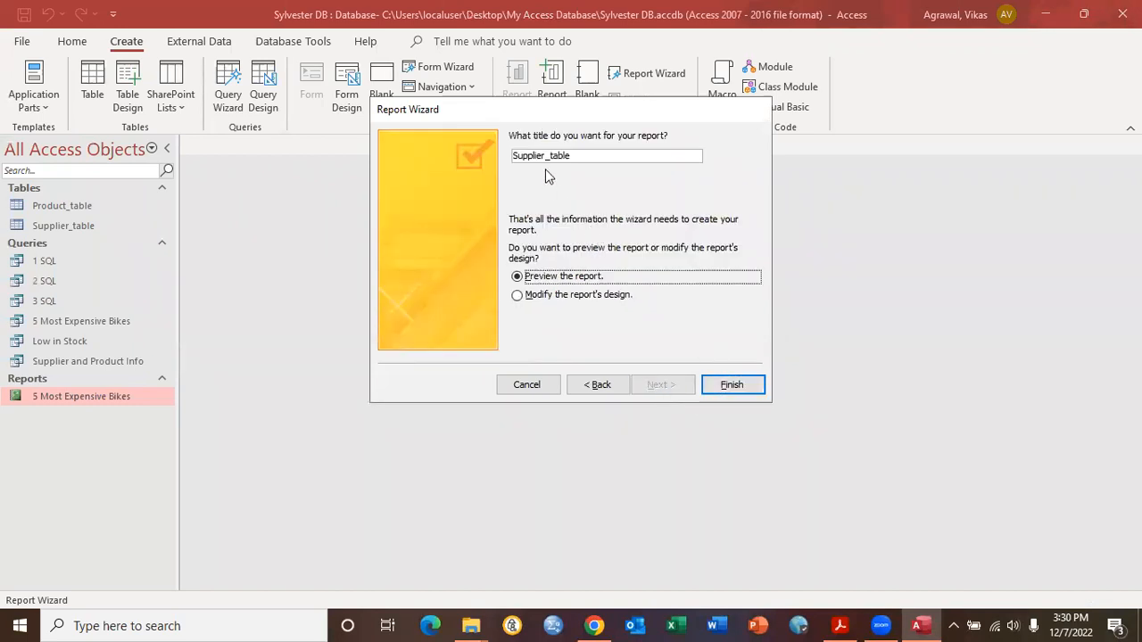
# Step: Title the report Supplierand Product Info and finish the wizard with the report preview
pyautogui.click(584, 156)
pyautogui.press('BackSpace')
pyautogui.press('BackSpace')
pyautogui.press('BackSpace')
pyautogui.press('BackSpace')
pyautogui.press('BackSpace')
pyautogui.press('BackSpace')
pyautogui.write('a')
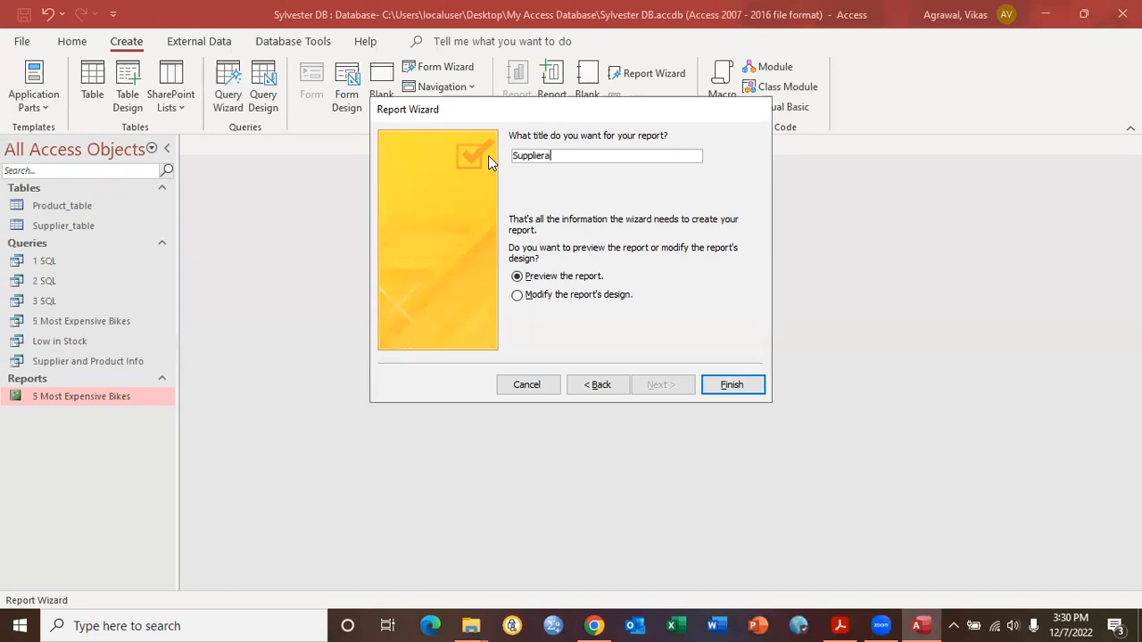
pyautogui.write('nd Product Info Rpt')
pyautogui.press('BackSpace')
pyautogui.press('BackSpace')
pyautogui.write('eport')
pyautogui.click(731, 386)
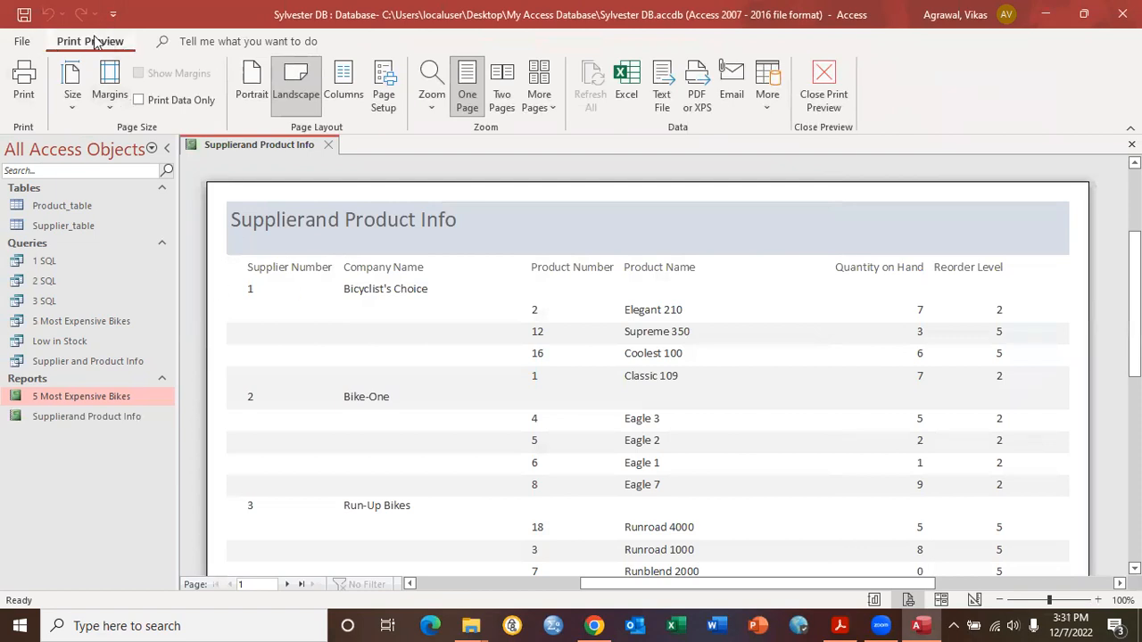
# Step: Close the print preview, switch the Supplierand Product Info report to Layout View and close the Field List
pyautogui.click(823, 78)
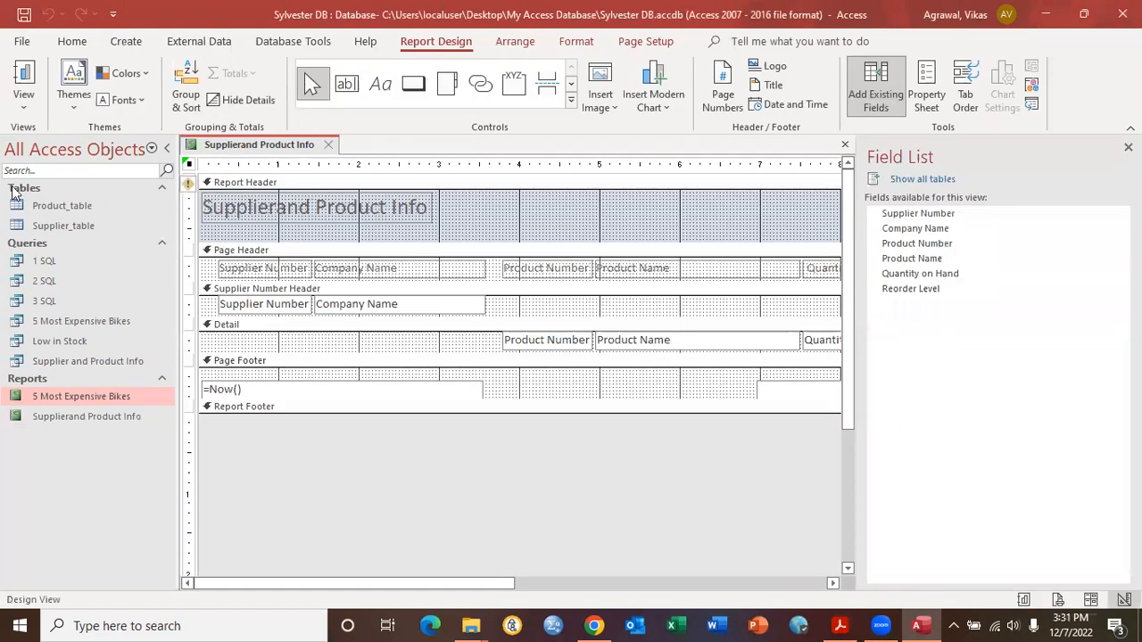
pyautogui.click(24, 109)
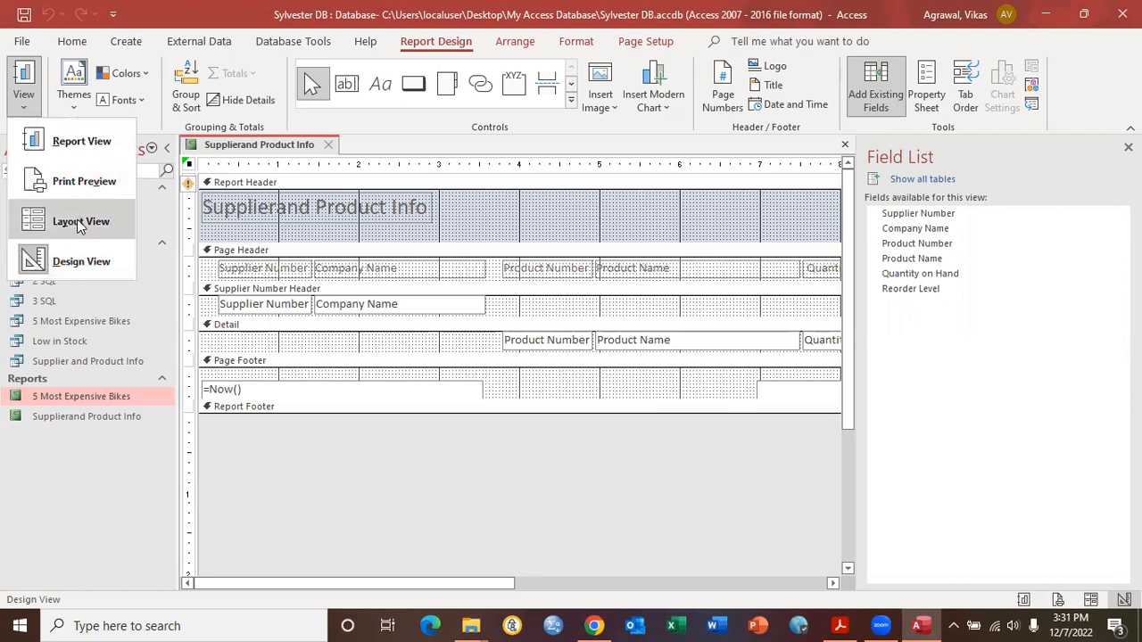
pyautogui.click(79, 223)
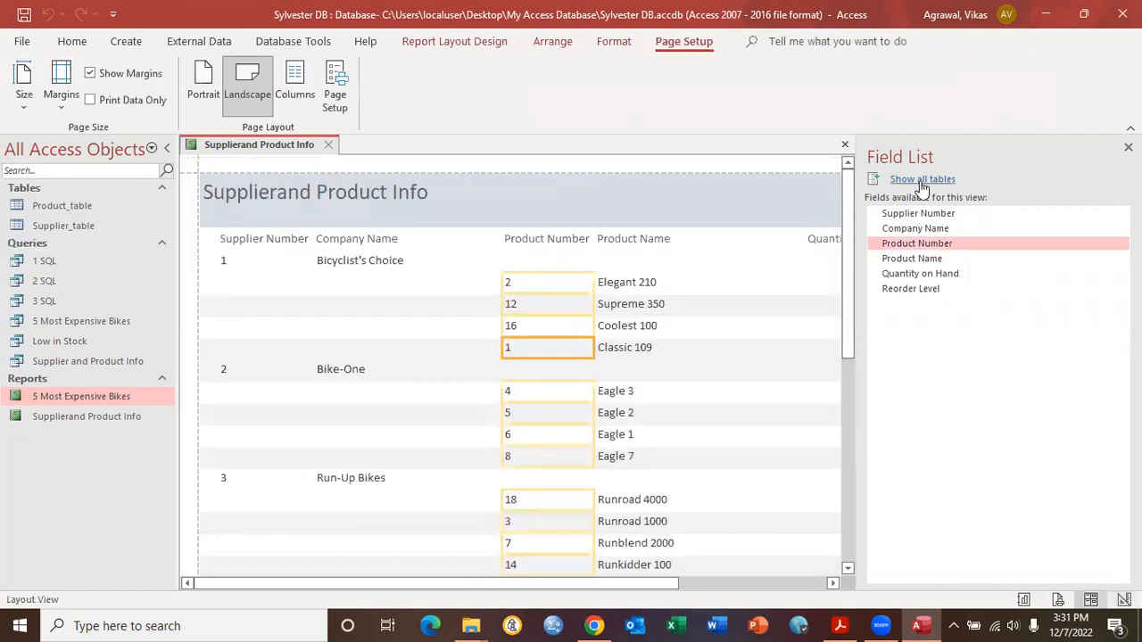
pyautogui.click(1127, 147)
# Step: Split the Supplier Number column heading onto two lines, with a line break between the words
pyautogui.click(264, 239)
pyautogui.click(263, 239)
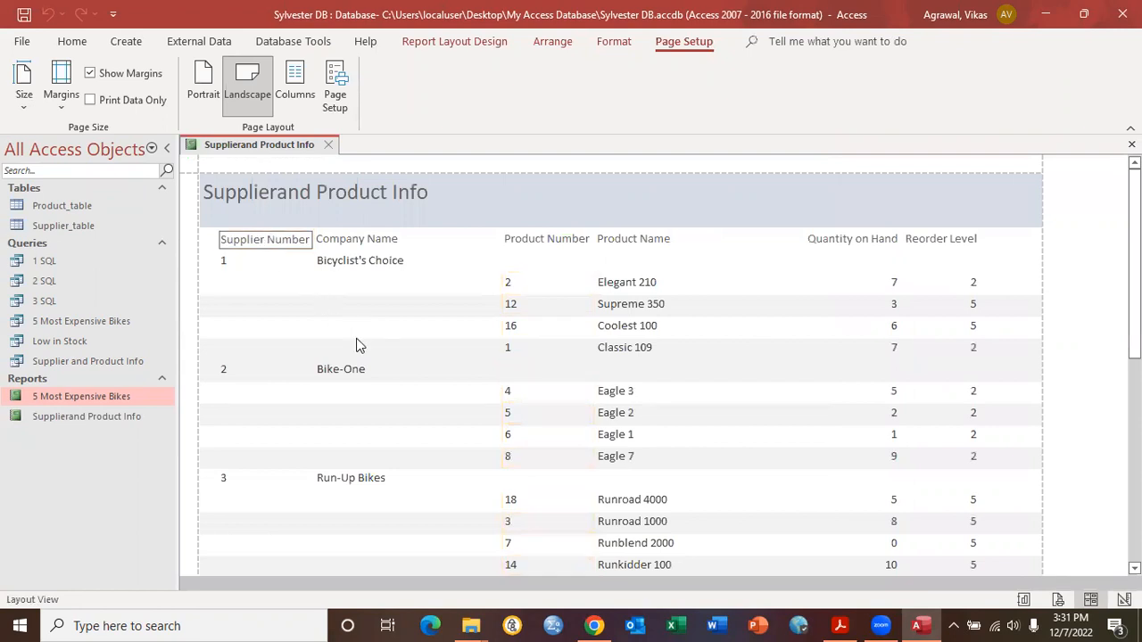
pyautogui.press('BackSpace')
pyautogui.hotkey('ctrl', 'Return')
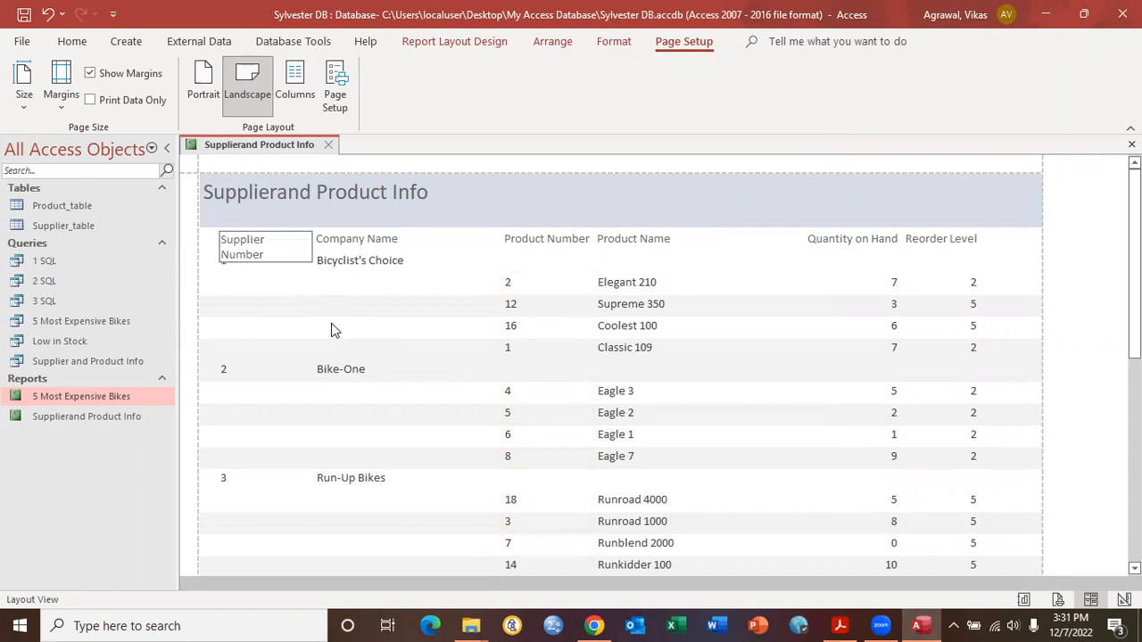
pyautogui.click(281, 271)
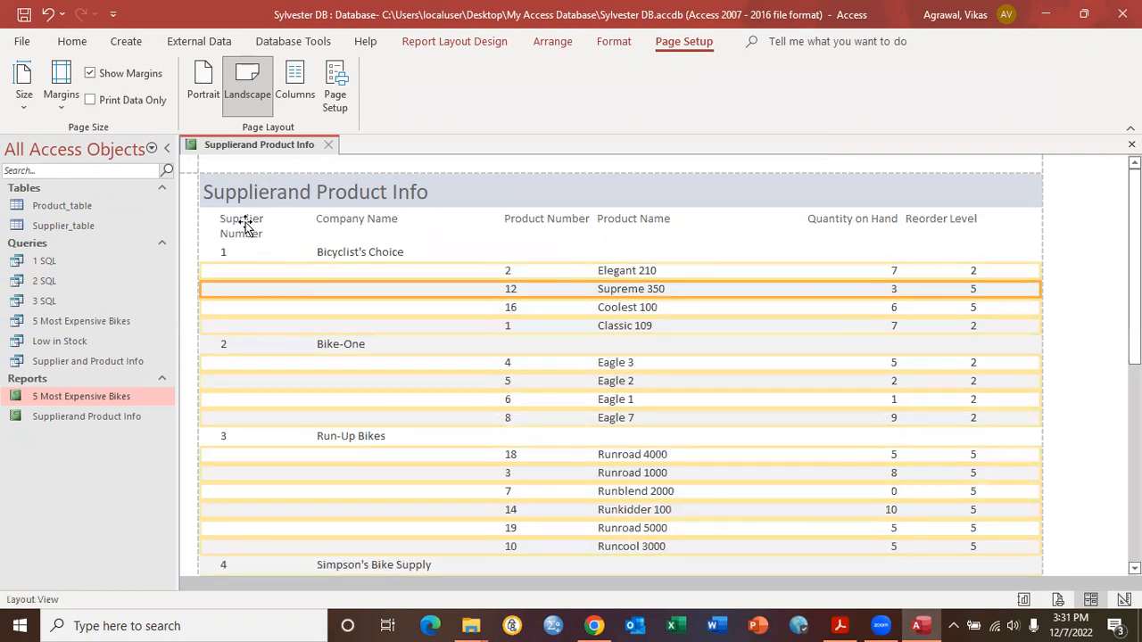
# Step: Narrow the Supplier Number data column to make room beside the company names
pyautogui.click(224, 252)
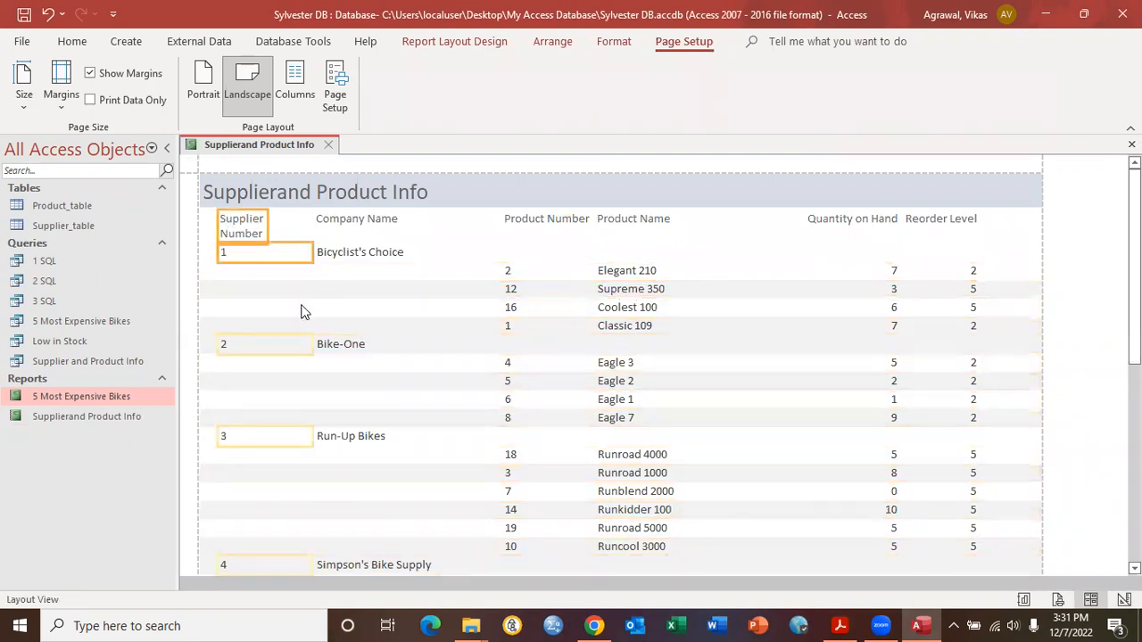
pyautogui.click(225, 257)
pyautogui.moveTo(308, 255); pyautogui.dragTo(280, 255)
# Step: Narrow the Company Name heading and data column together and move them left, closer to the Supplier Number column
pyautogui.click(356, 223)
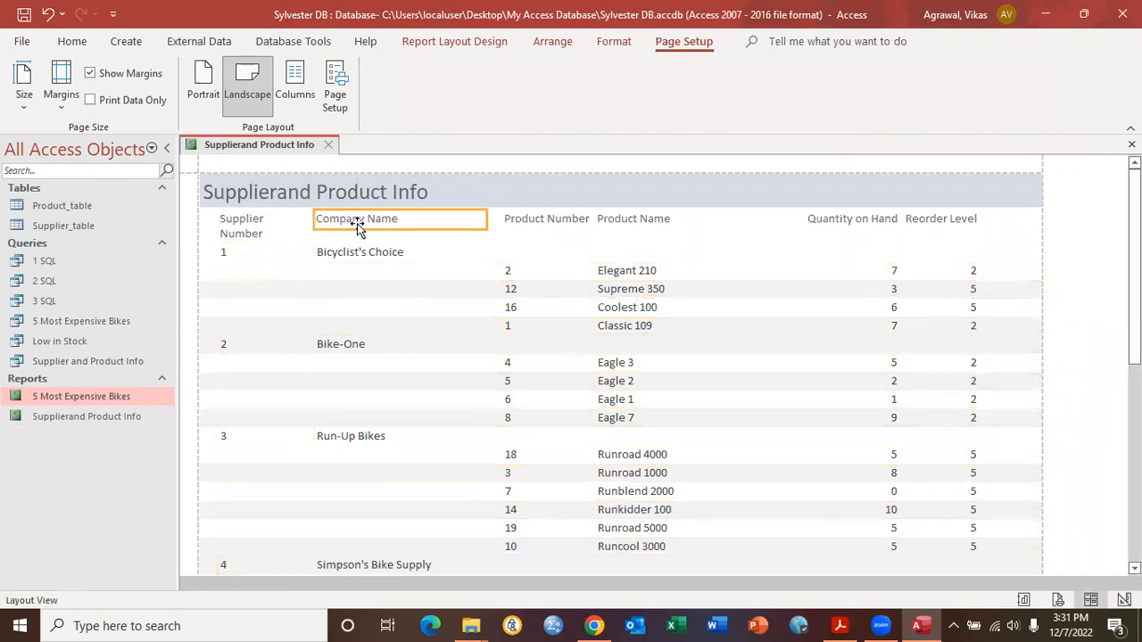
pyautogui.click(340, 254)
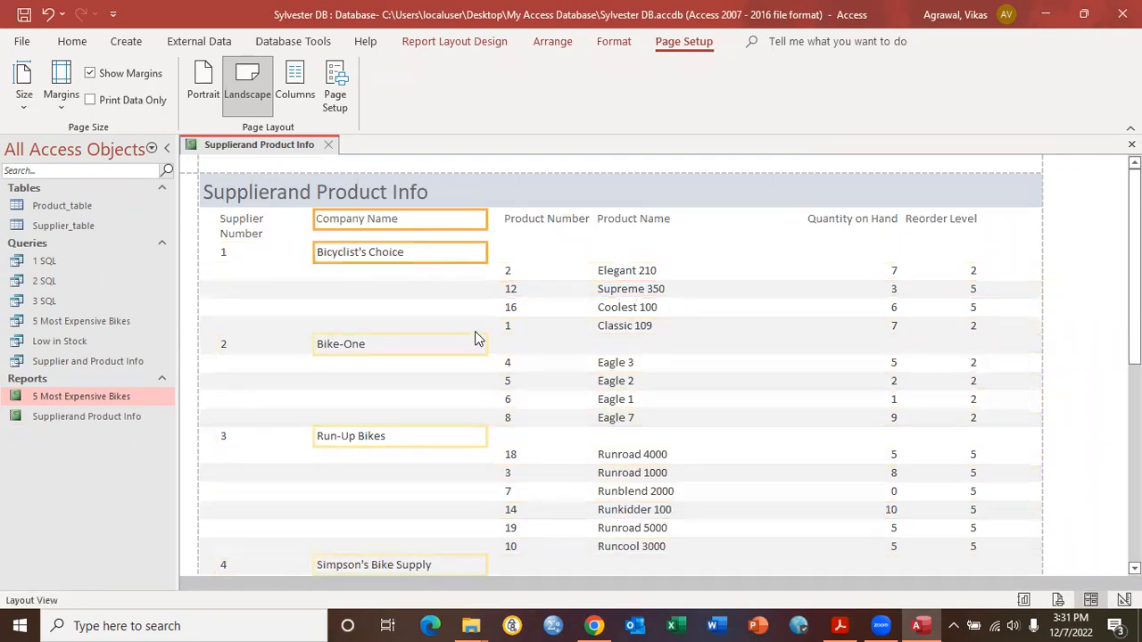
pyautogui.moveTo(484, 341); pyautogui.dragTo(455, 339)
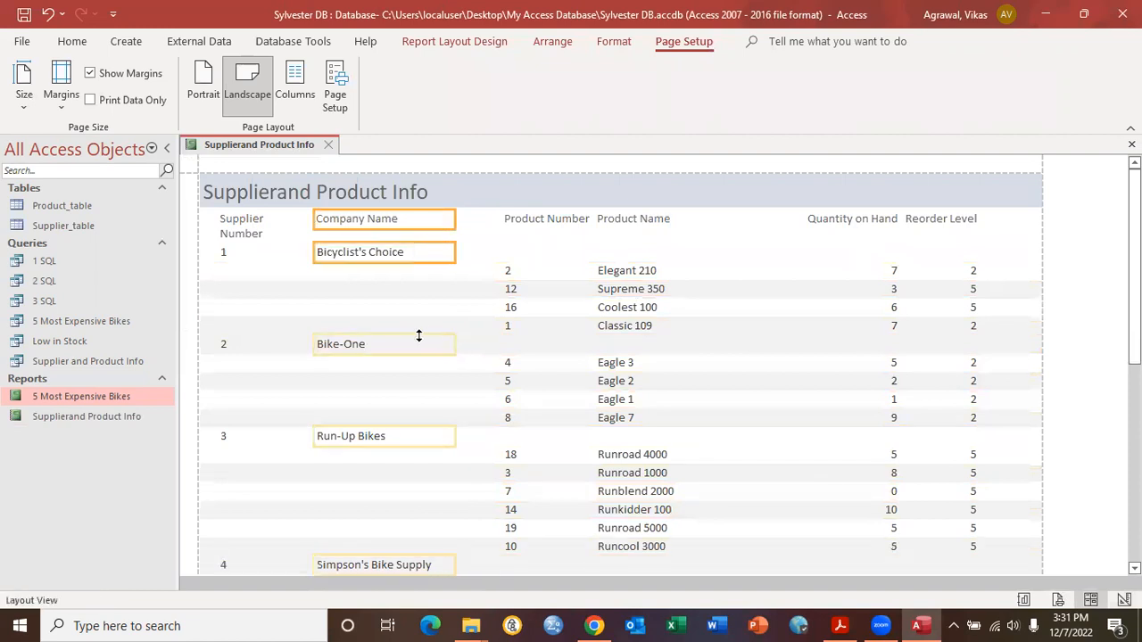
pyautogui.press('Left')
pyautogui.press('Left')
pyautogui.press('Left')
pyautogui.press('Left')
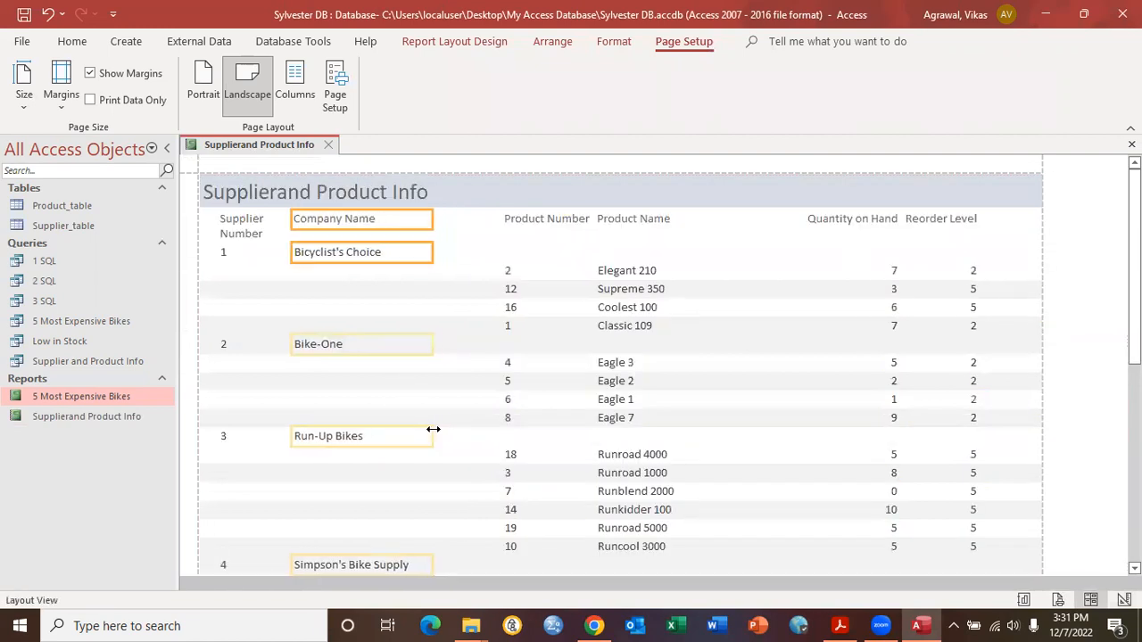
# Step: Move the Product Number heading and data column together to the left, closer to the Company Name column
pyautogui.click(536, 218)
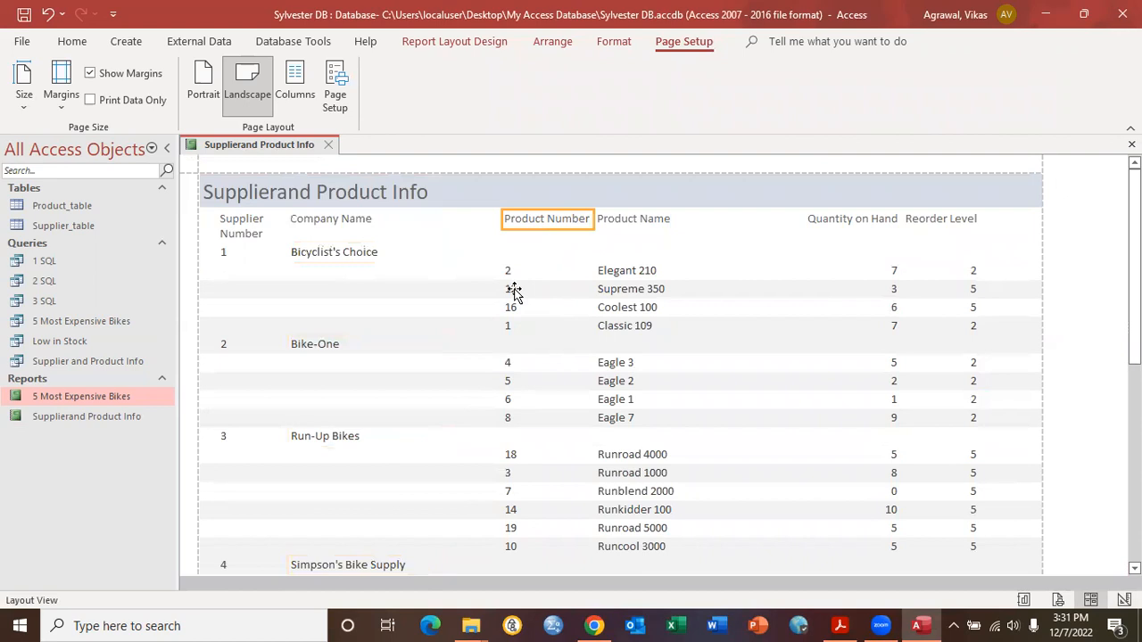
pyautogui.click(514, 291)
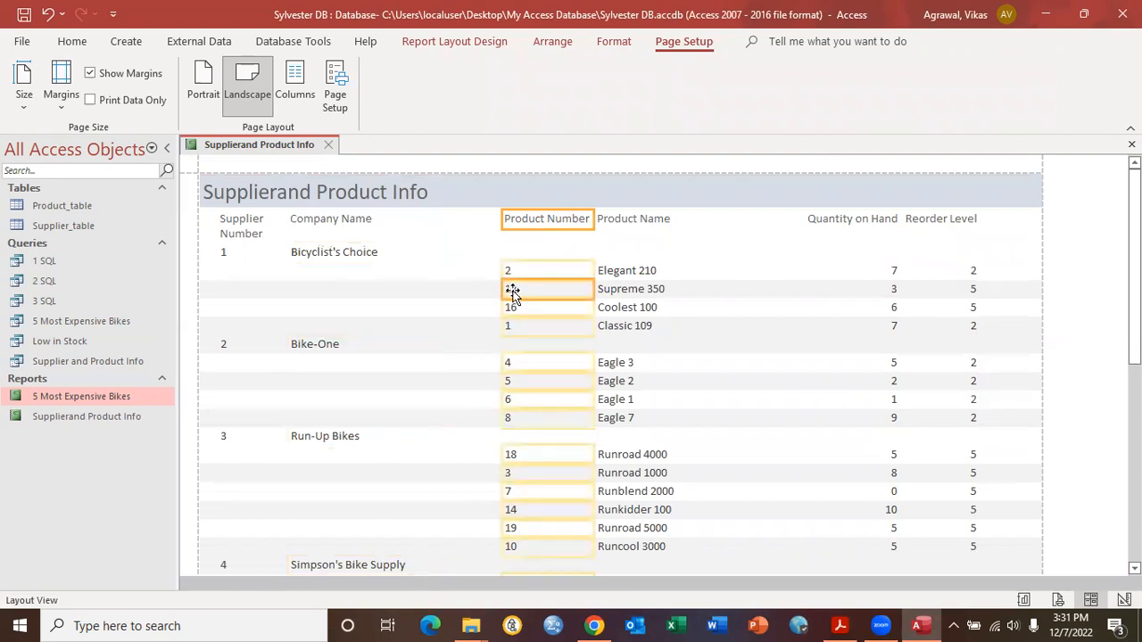
pyautogui.scroll(-5, 562, 403)
pyautogui.press('Left')
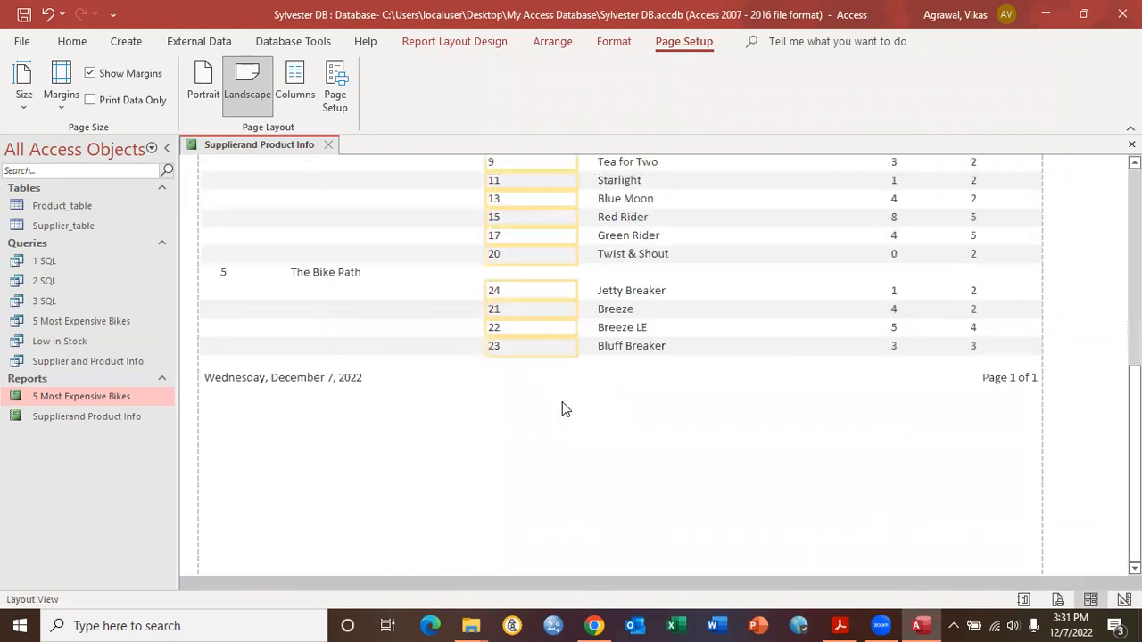
pyautogui.scroll(1, 475, 396)
pyautogui.scroll(6, 455, 409)
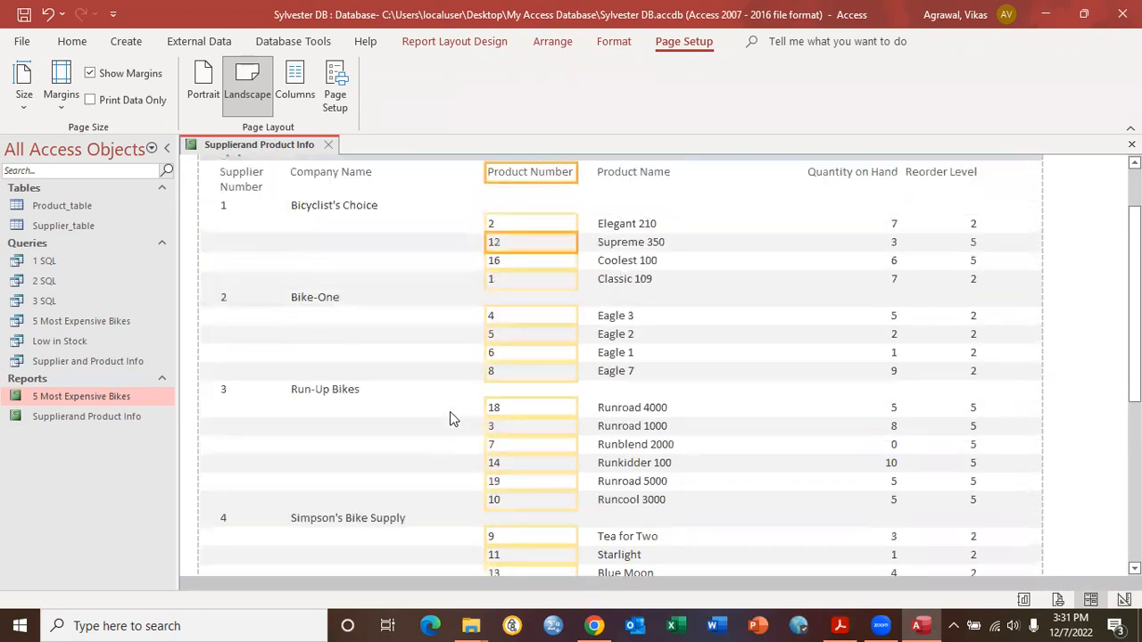
pyautogui.scroll(-7, 450, 409)
pyautogui.press('Left')
pyautogui.press('Left')
pyautogui.press('Left')
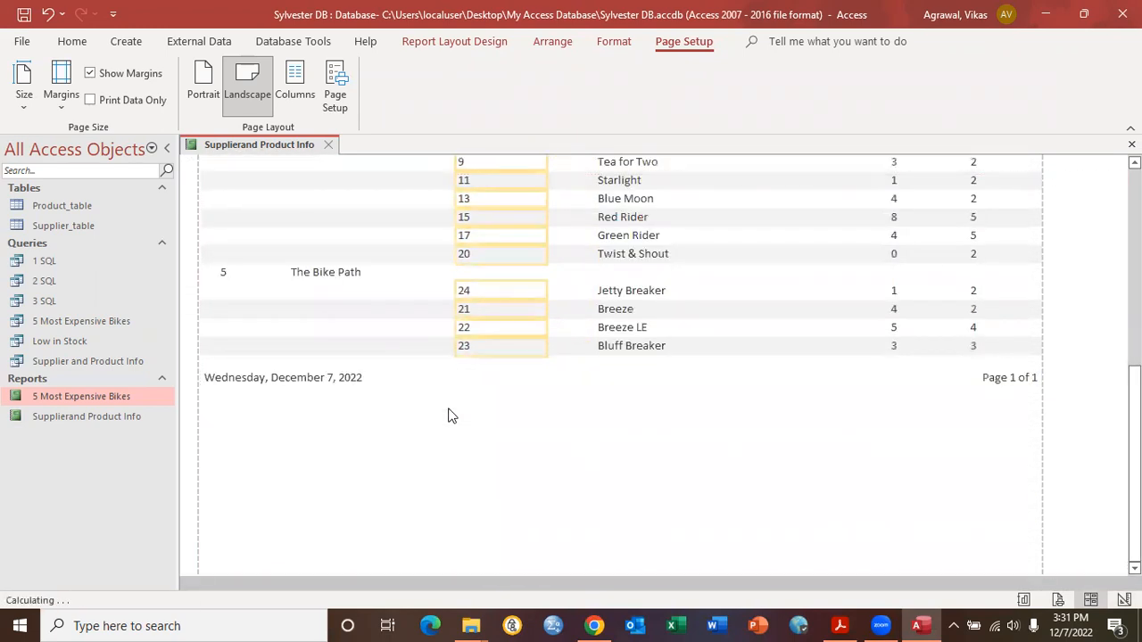
pyautogui.scroll(6, 455, 446)
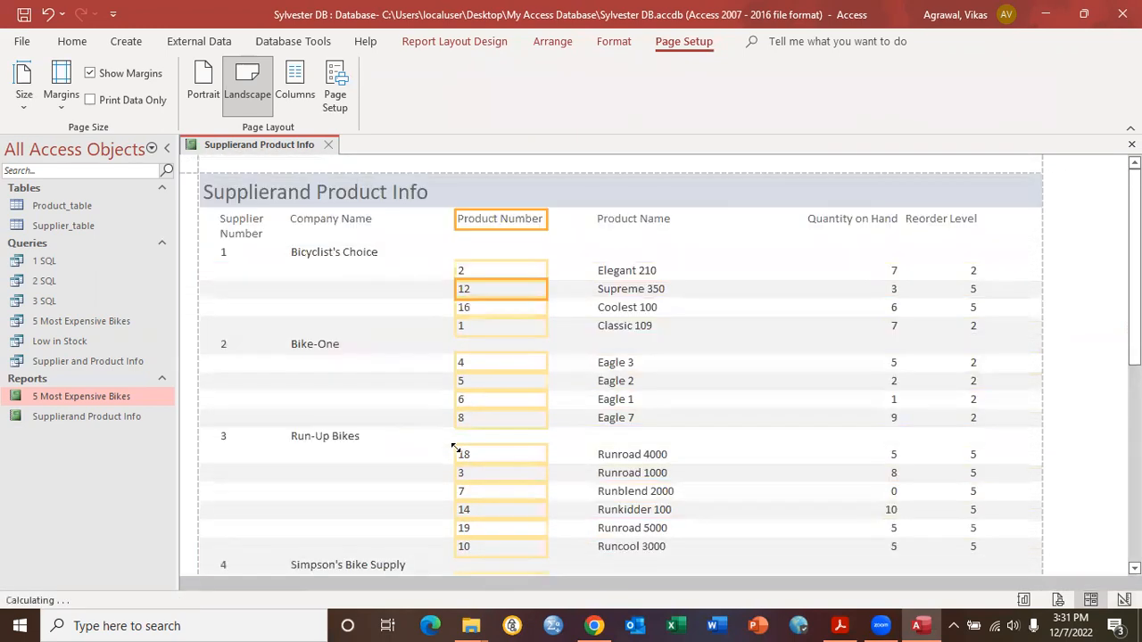
pyautogui.scroll(-7, 453, 230)
pyautogui.press('Left')
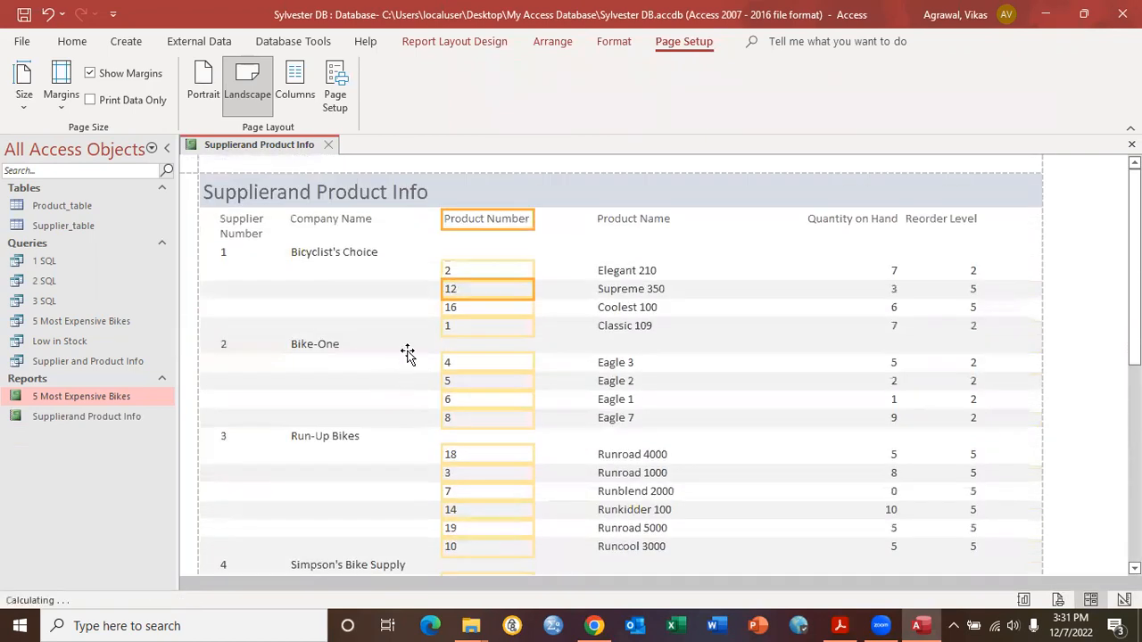
pyautogui.click(473, 224)
# Step: Move the Product Name heading and data column together to the left, closer to the Product Number column
pyautogui.click(603, 223)
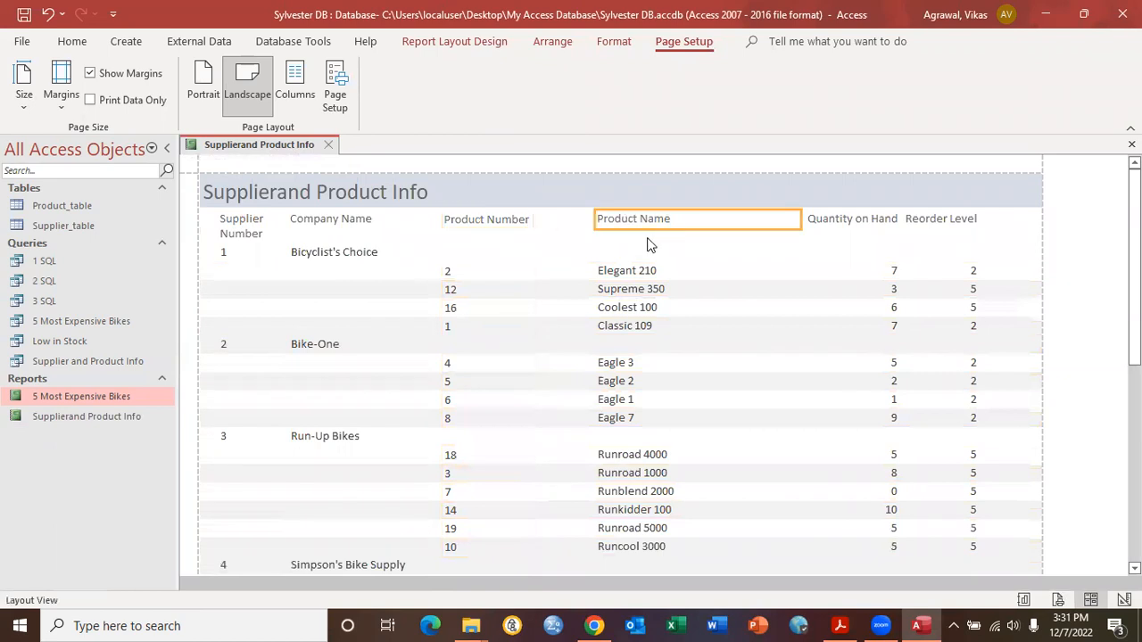
pyautogui.keyDown('shift'); pyautogui.click(616, 273); pyautogui.keyUp('shift')
pyautogui.press('Left')
pyautogui.press('Left')
pyautogui.press('Left')
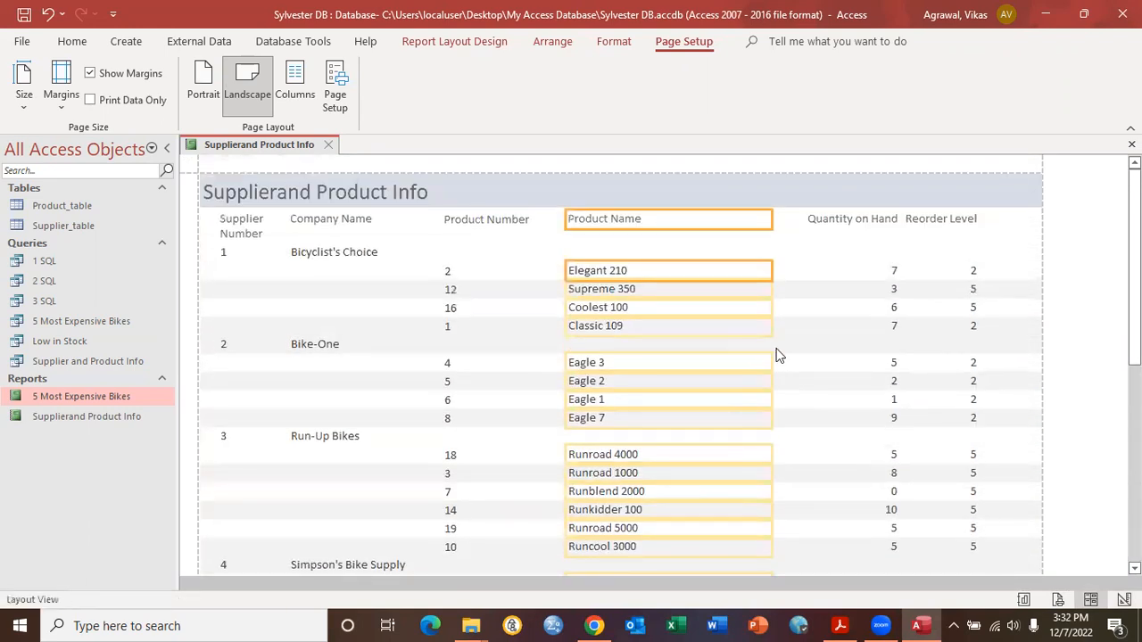
# Step: Move the Quantity on Hand heading and data column together to the left, close beside the product names
pyautogui.click(860, 223)
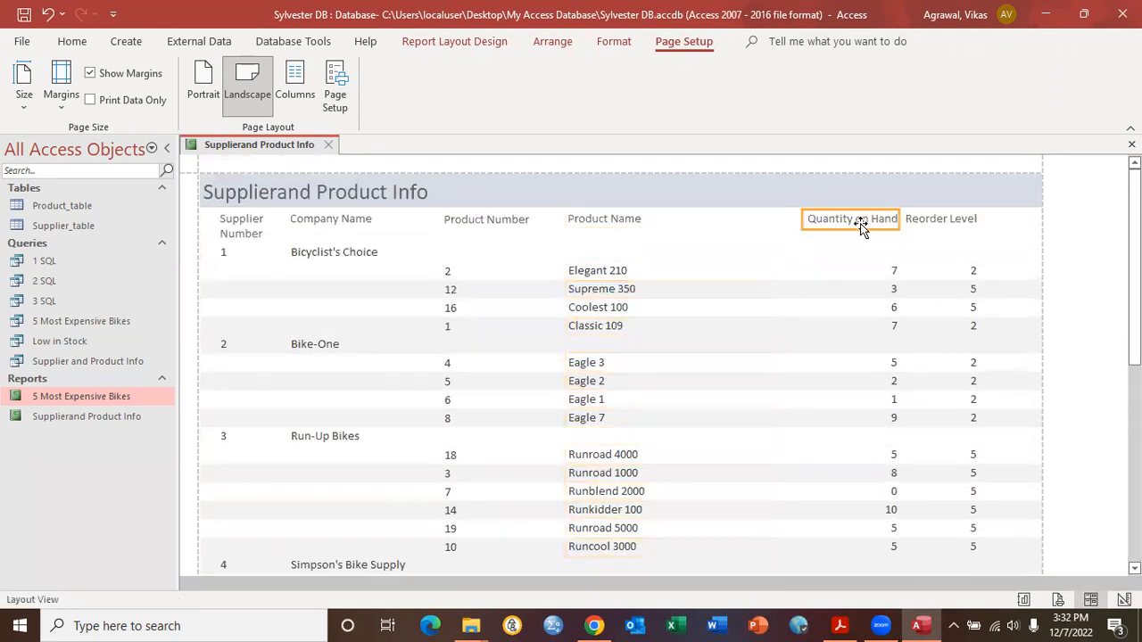
pyautogui.click(887, 289)
pyautogui.moveTo(772, 293); pyautogui.dragTo(723, 289)
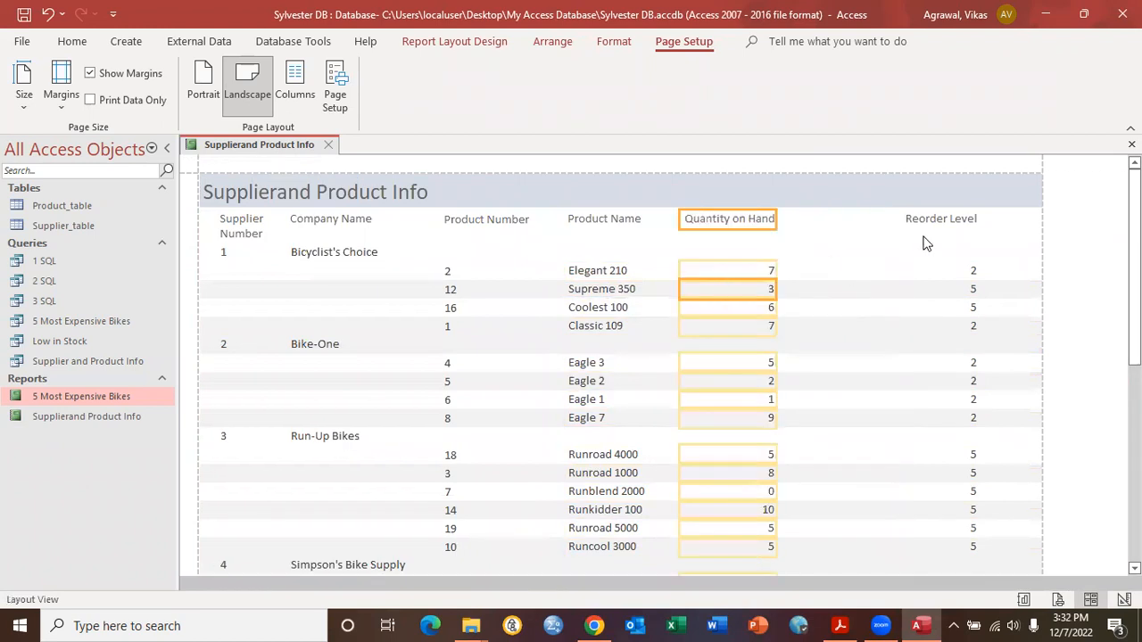
# Step: Move the Reorder Level heading and data column together to the left, closer to the Quantity on Hand column
pyautogui.click(933, 216)
pyautogui.click(936, 249)
pyautogui.click(936, 219)
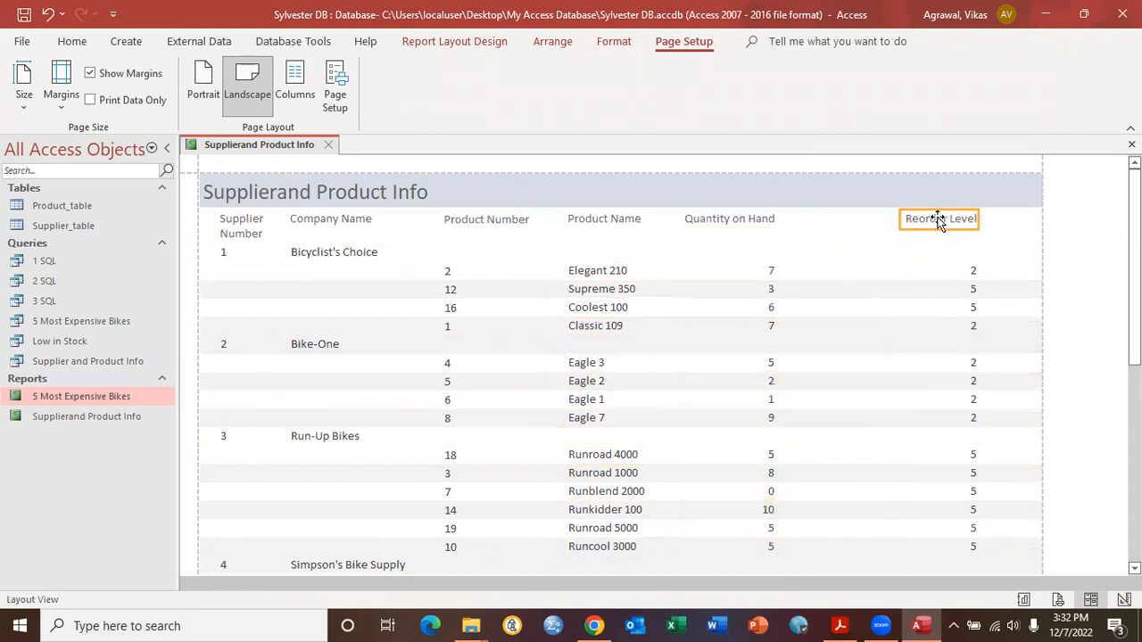
pyautogui.click(972, 309)
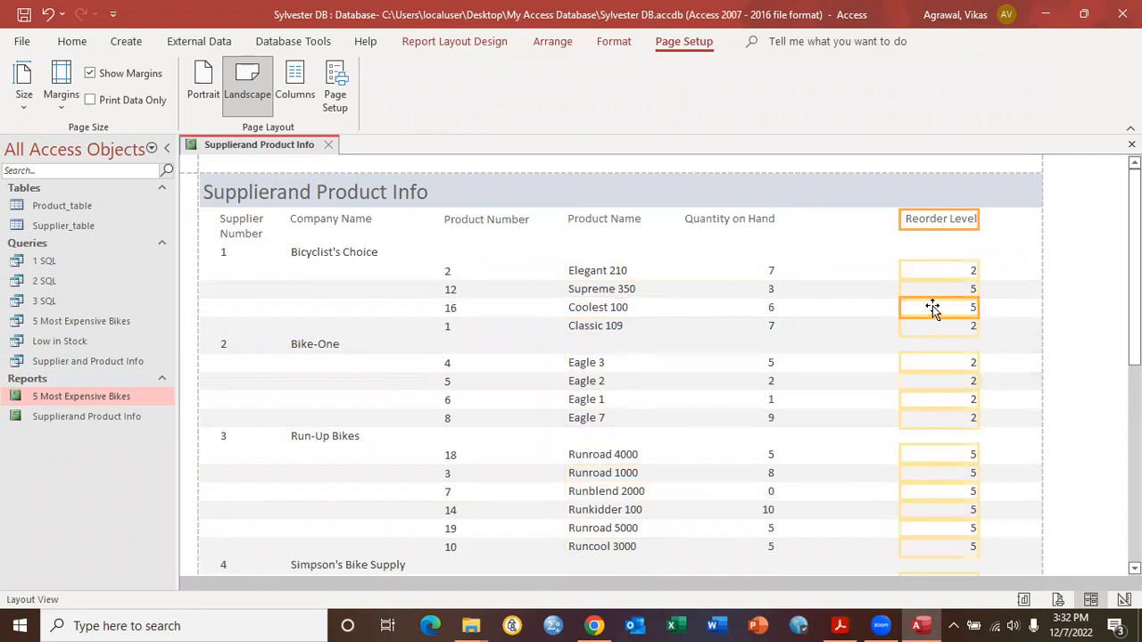
pyautogui.moveTo(845, 309); pyautogui.dragTo(845, 311)
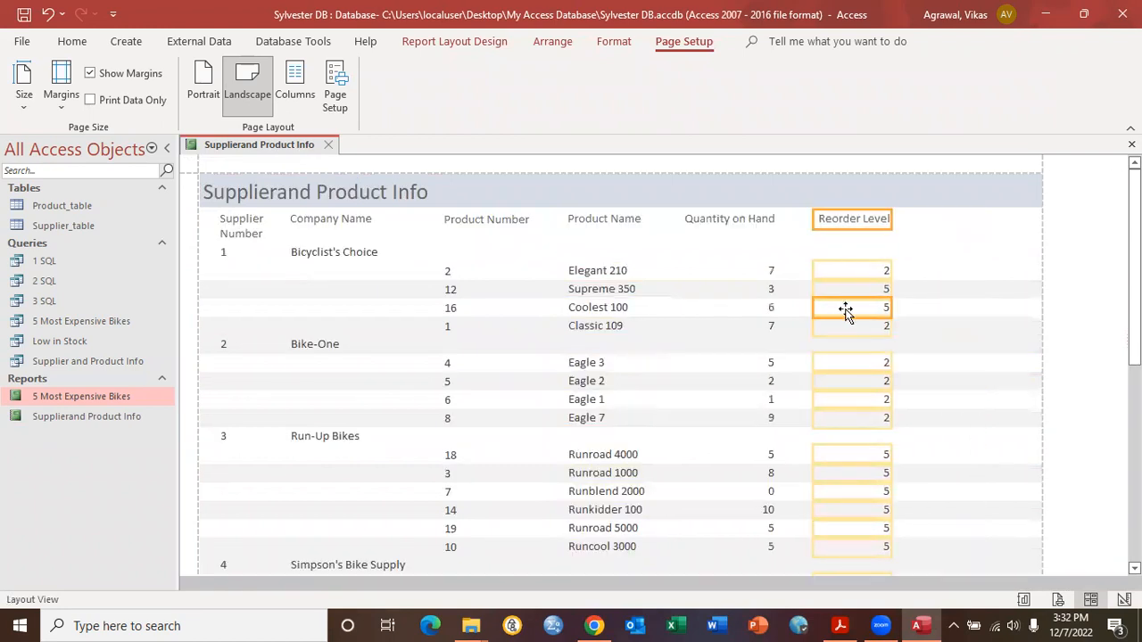
# Step: Switch the Supplierand Product Info report to Report View to look over the rearranged columns
pyautogui.click(970, 344)
pyautogui.click(1035, 330)
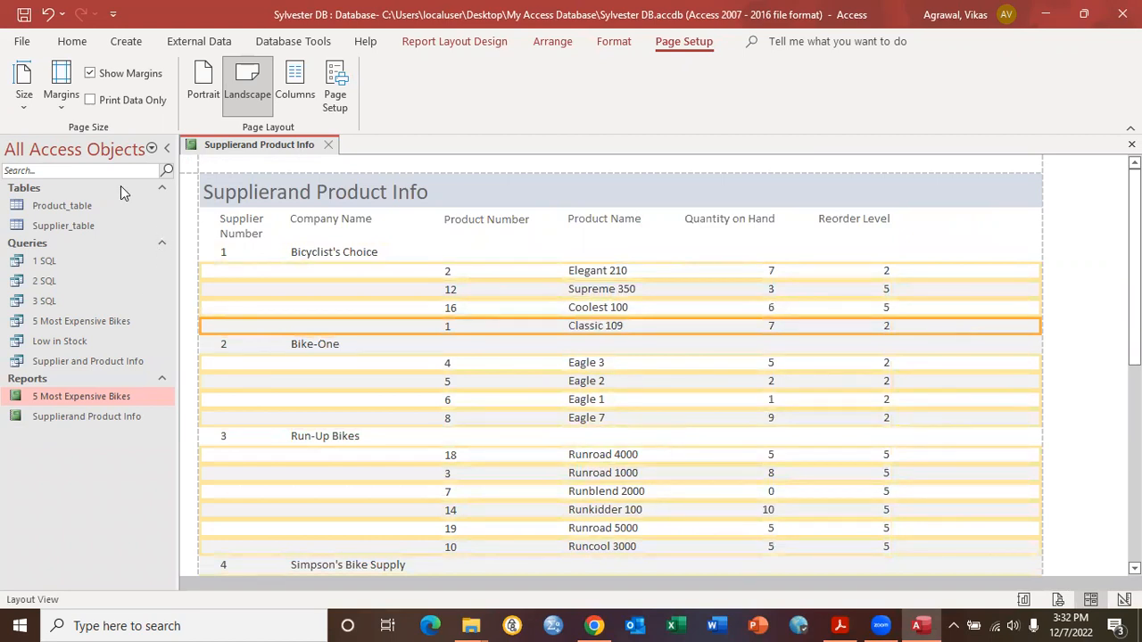
pyautogui.click(1112, 419)
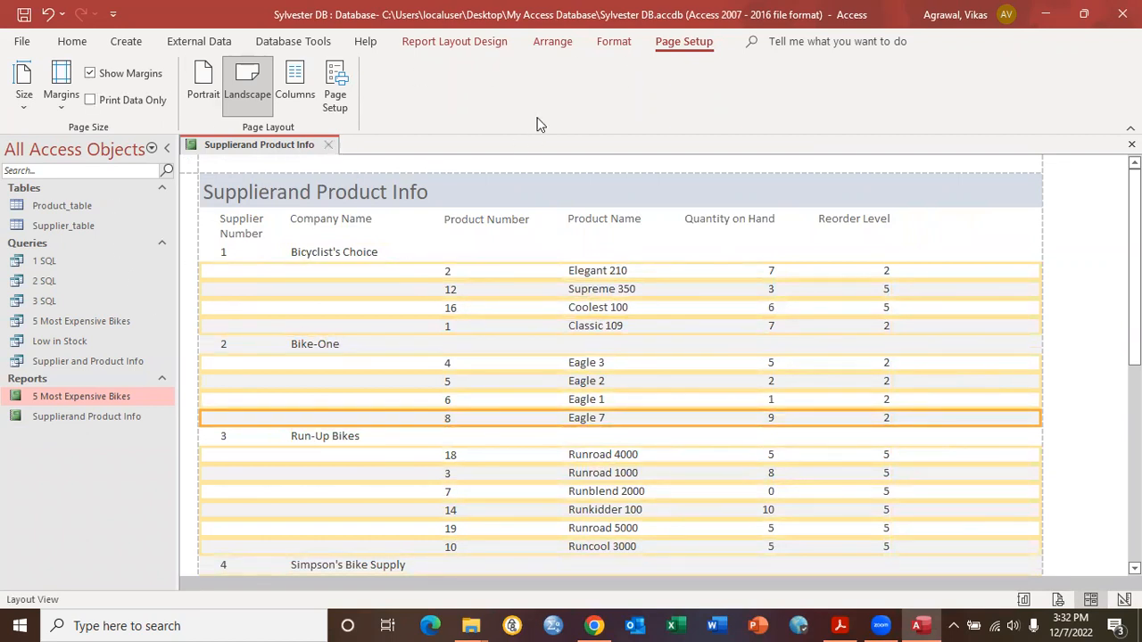
pyautogui.click(442, 42)
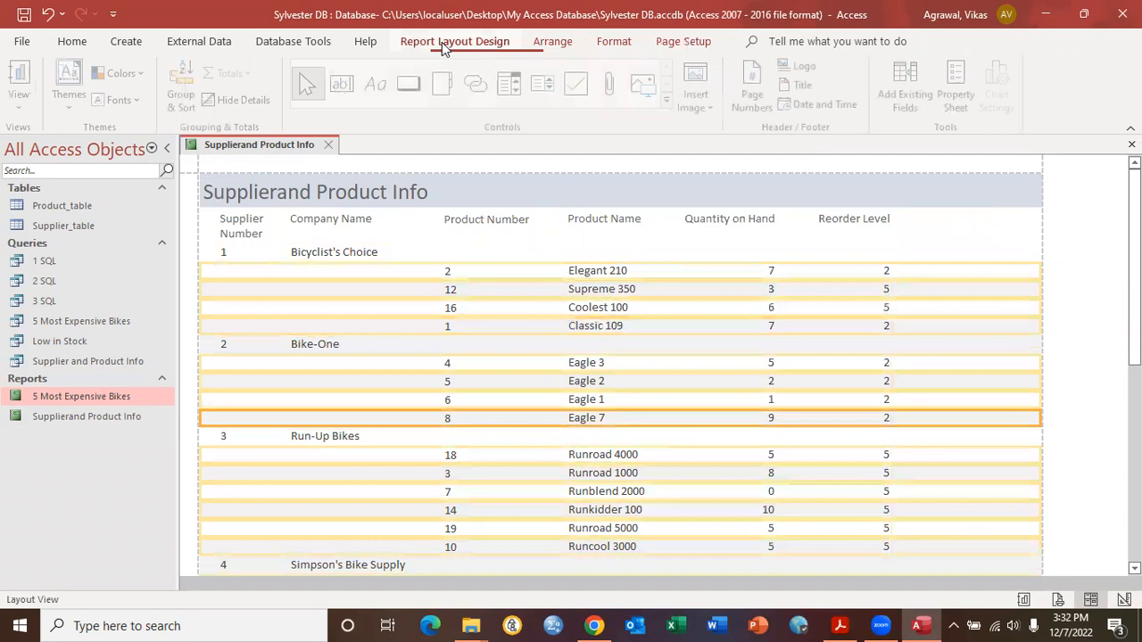
pyautogui.click(21, 77)
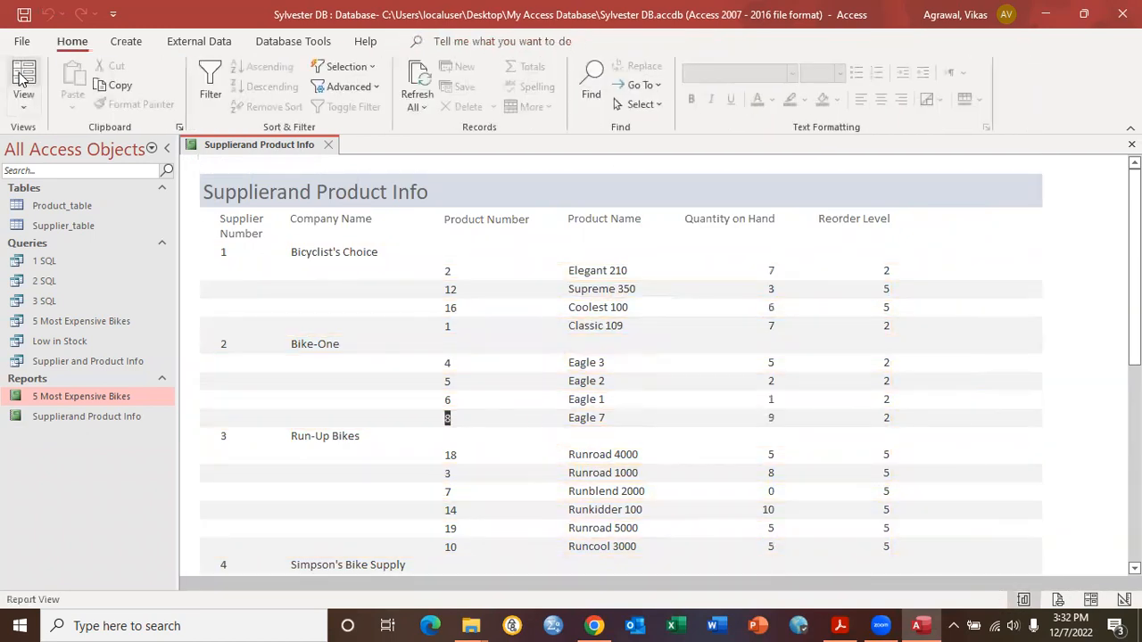
pyautogui.click(522, 257)
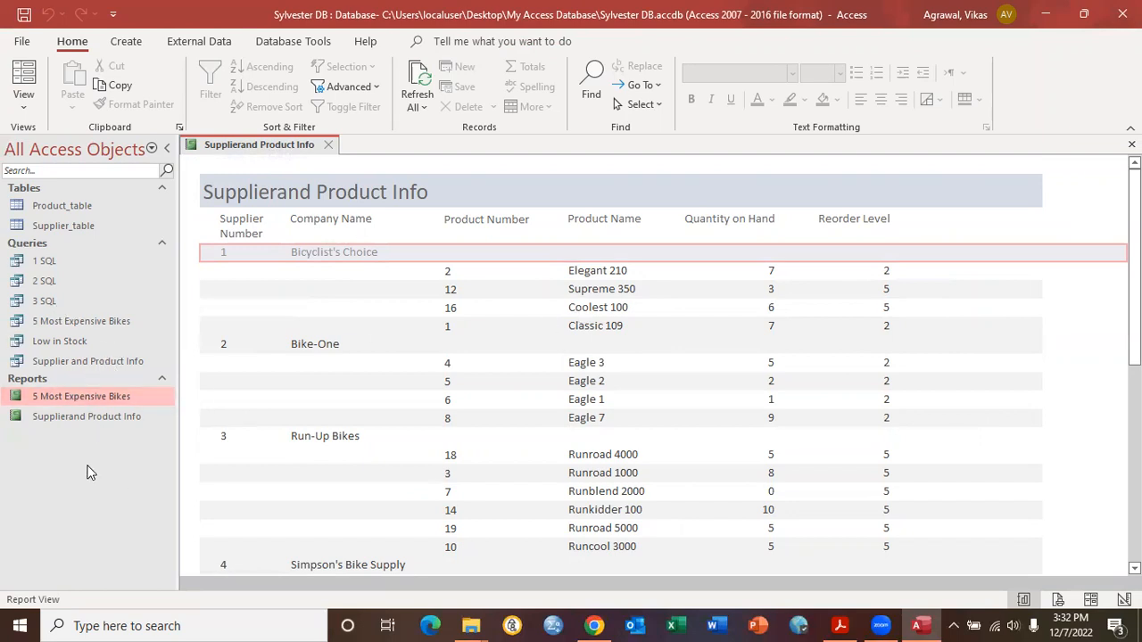
# Step: Open the Supplier and Product Info query in Design View to examine its fields and sort order, and close it
pyautogui.click(94, 361)
pyautogui.doubleClick(95, 364)
pyautogui.click(24, 80)
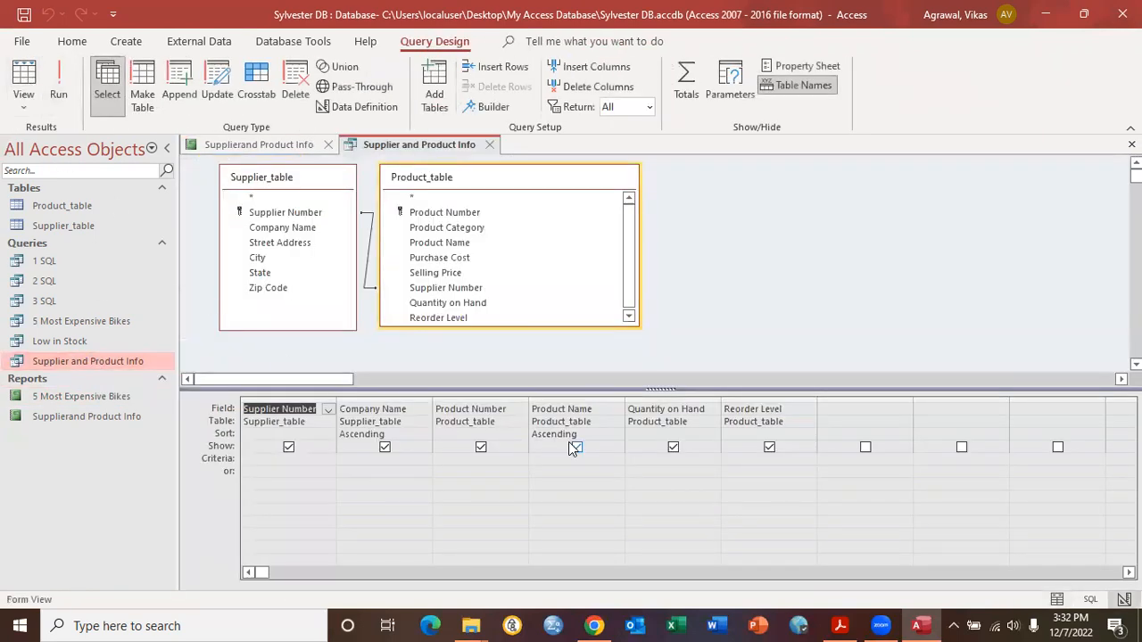
pyautogui.click(489, 146)
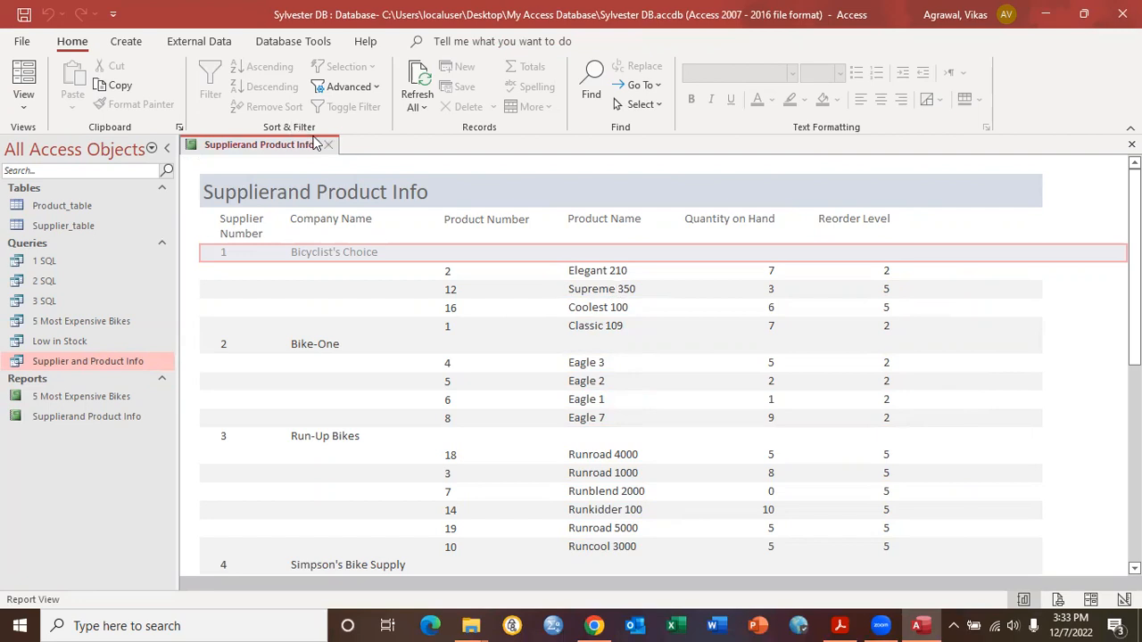
# Step: Switch the Supplierand Product Info report to Design View and inspect its grouping and sorting settings, closing them unchanged
pyautogui.click(72, 418)
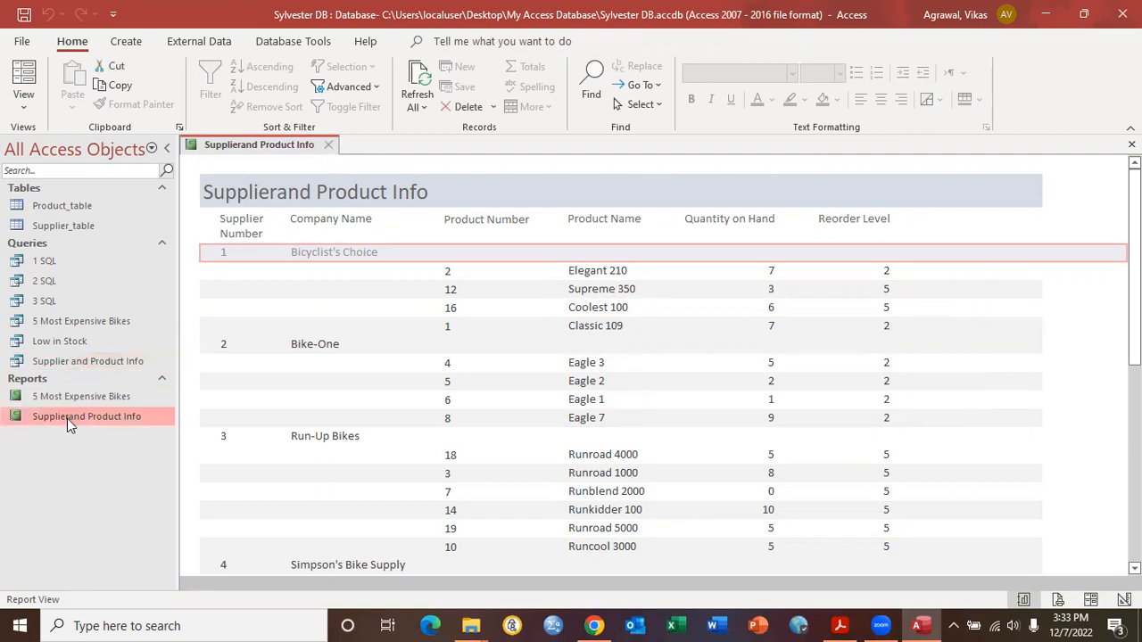
pyautogui.click(20, 75)
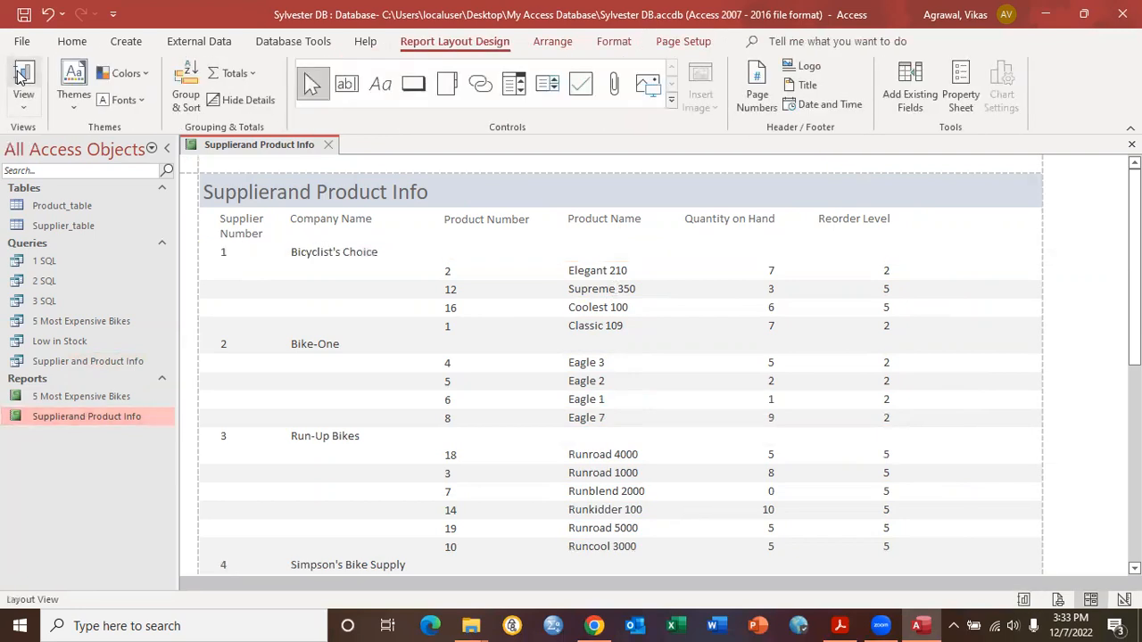
pyautogui.click(26, 108)
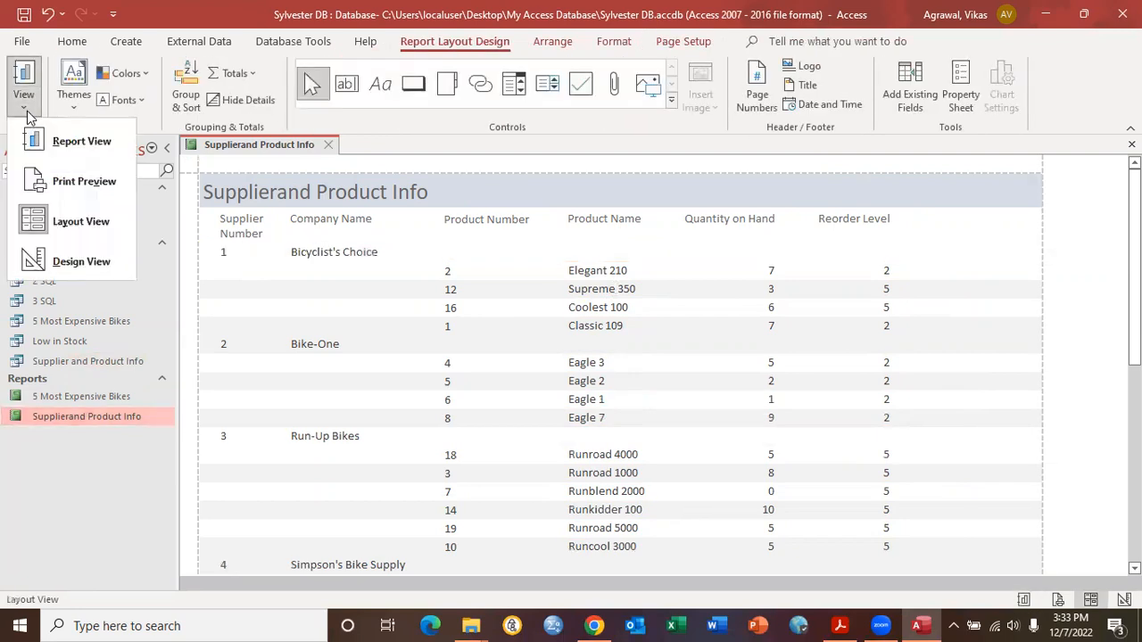
pyautogui.click(67, 259)
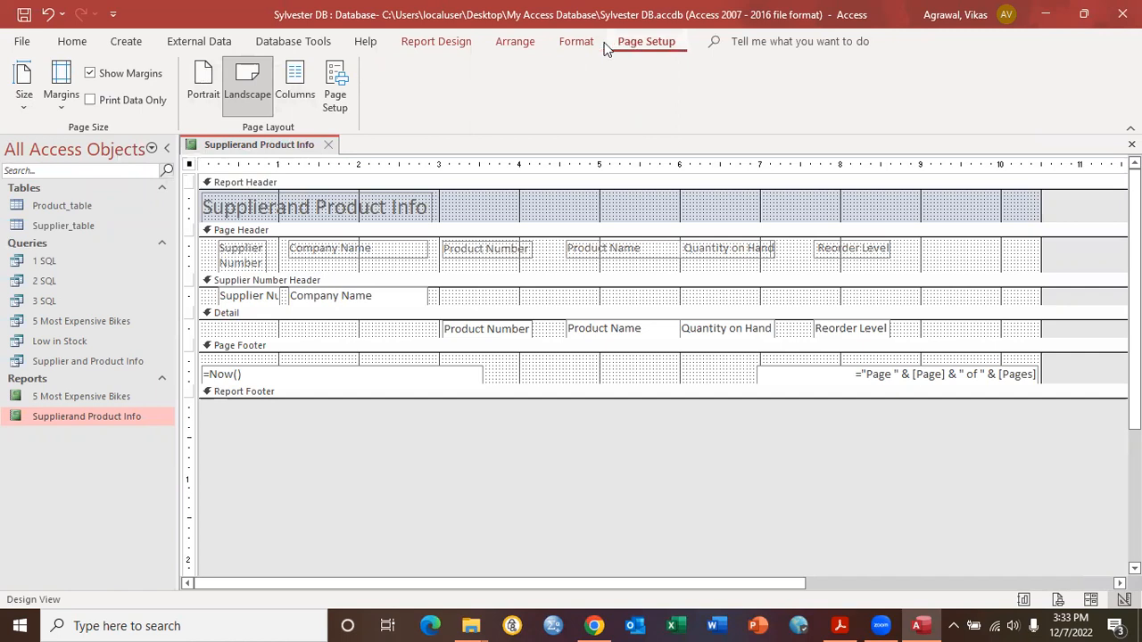
pyautogui.click(444, 43)
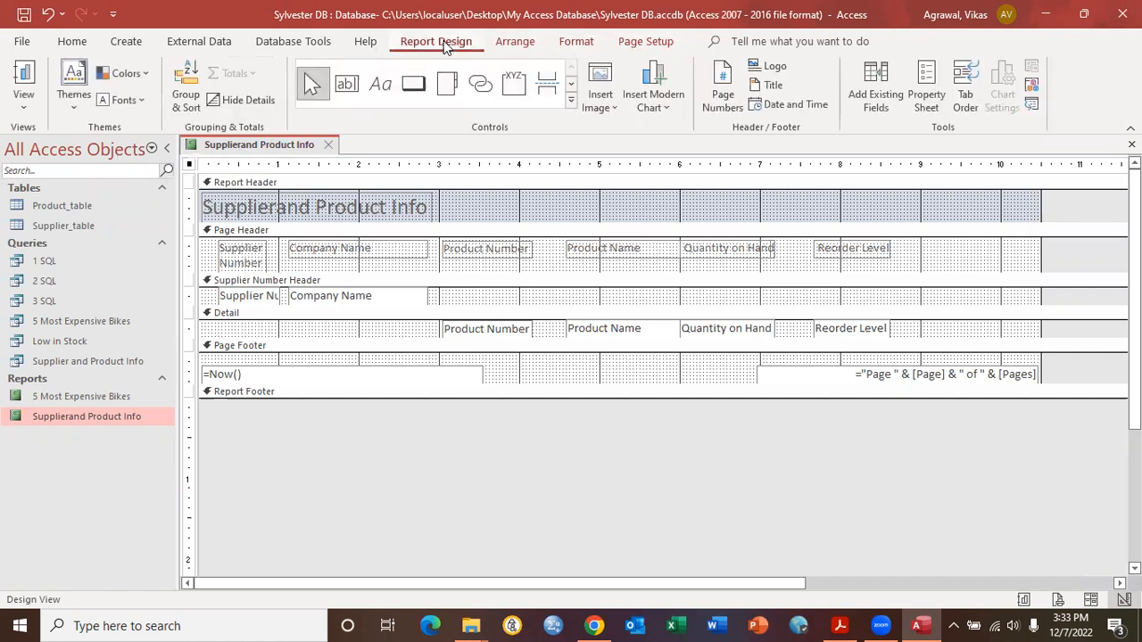
pyautogui.click(184, 100)
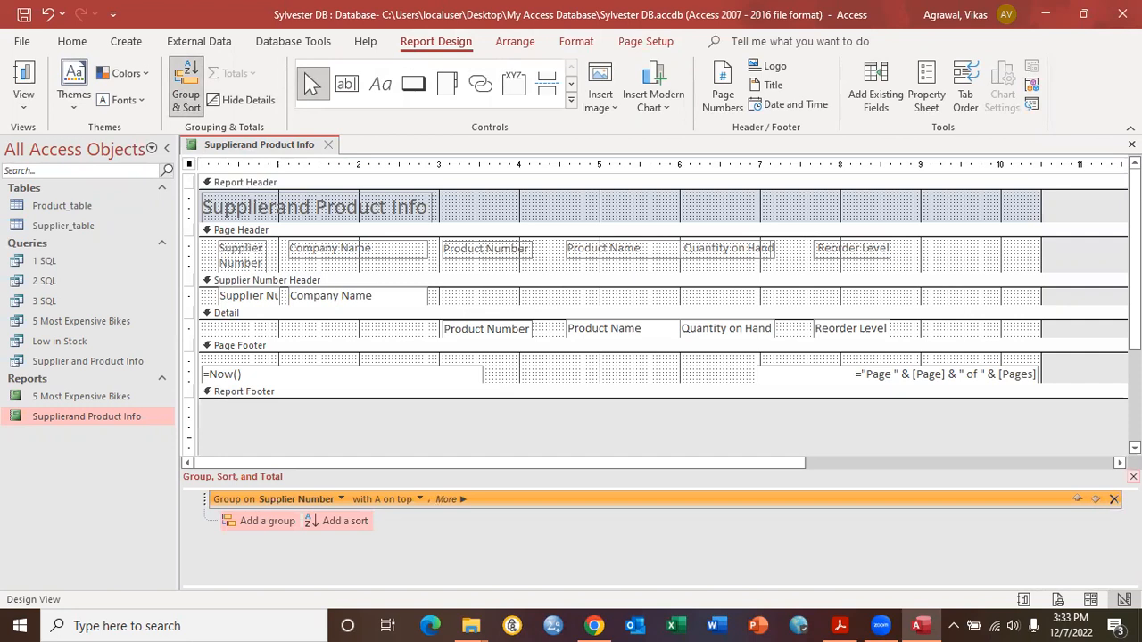
pyautogui.click(1133, 477)
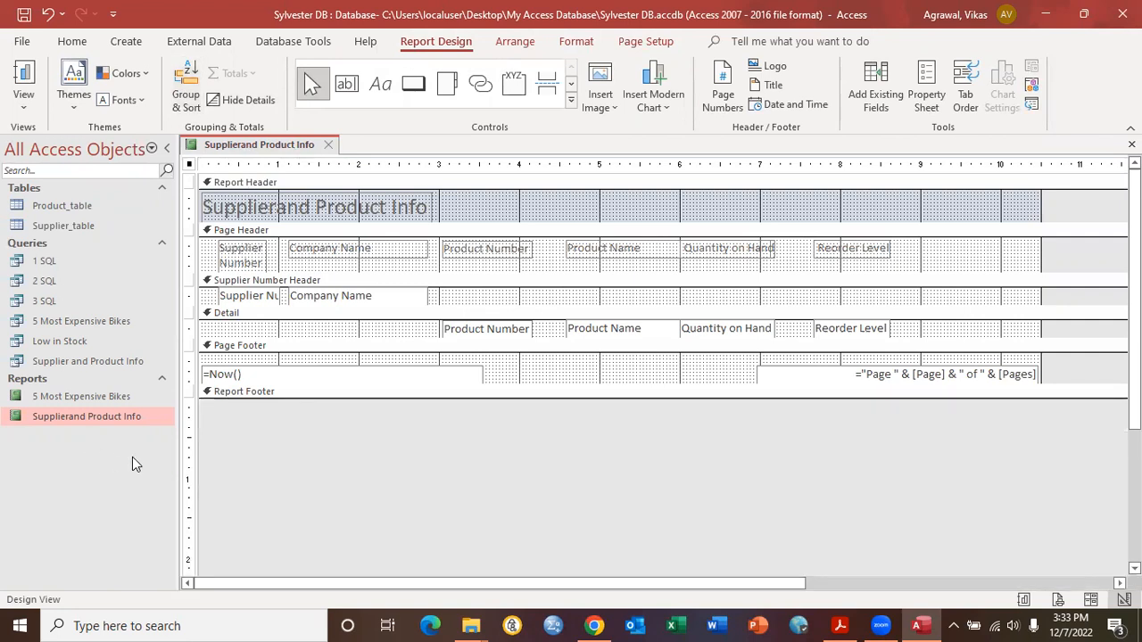
# Step: Close the Supplierand Product Info report with its design changes saved, and reopen it to check the layout before closing it again
pyautogui.click(330, 144)
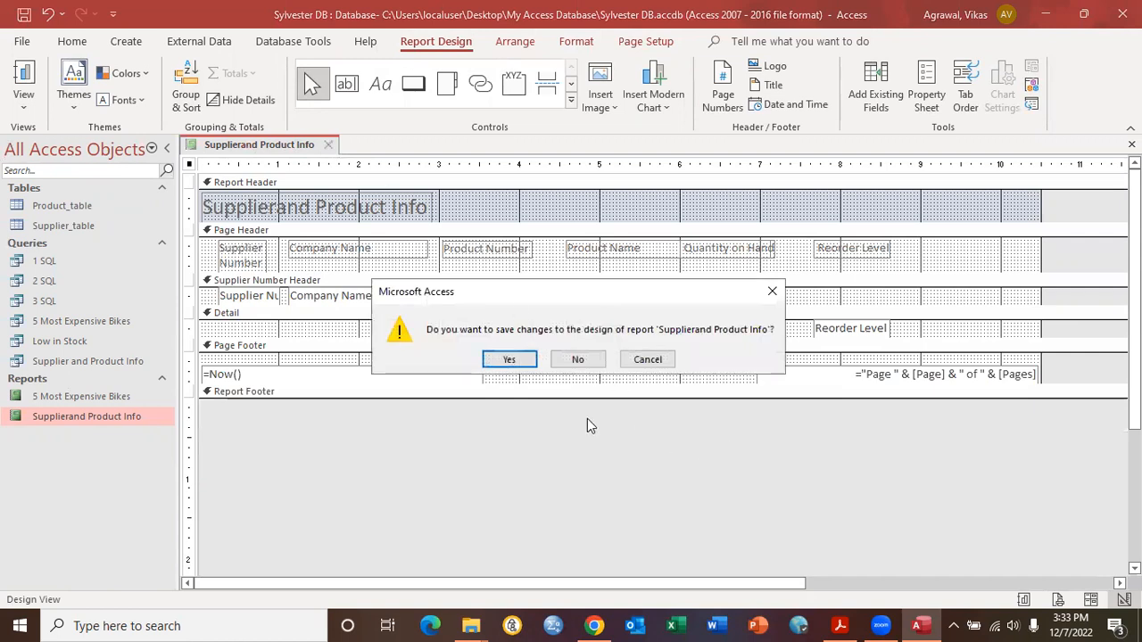
pyautogui.click(508, 360)
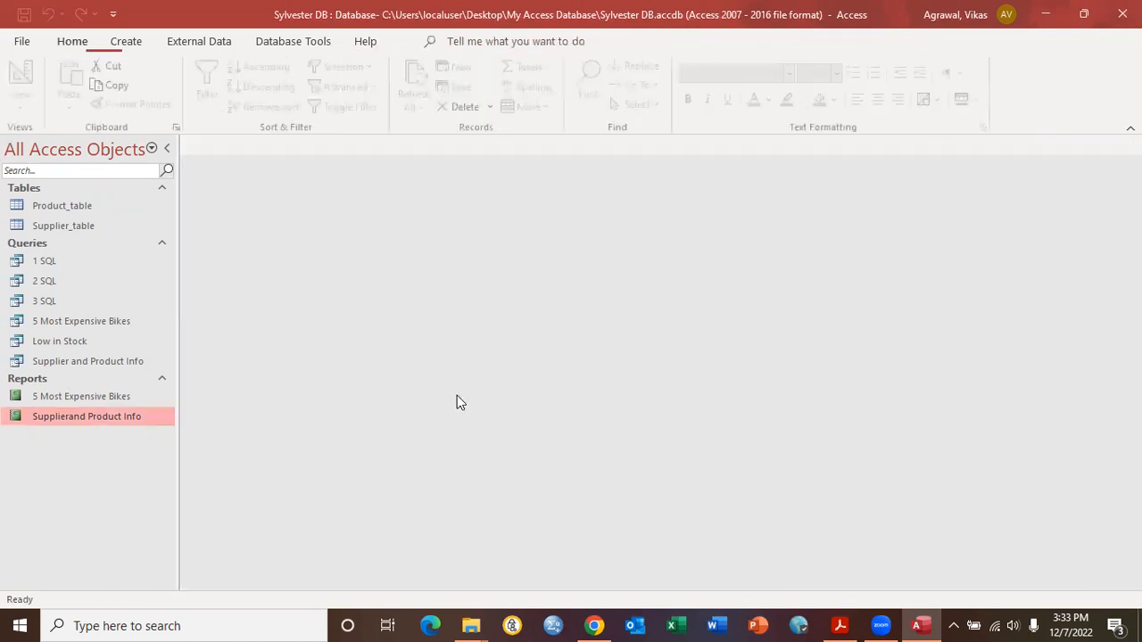
pyautogui.doubleClick(76, 419)
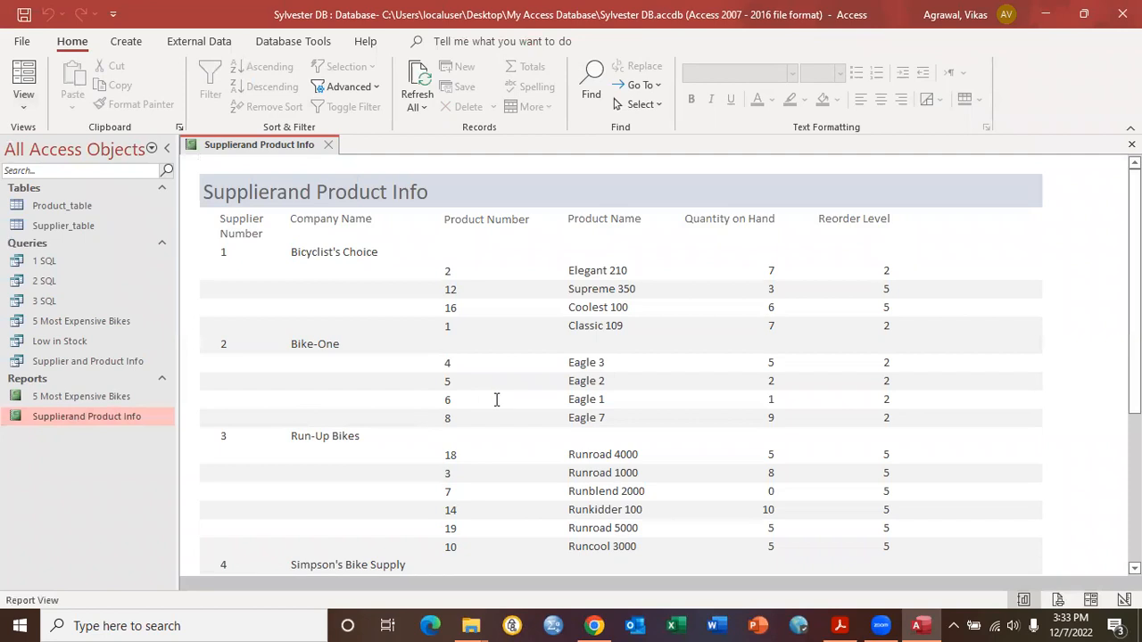
pyautogui.scroll(-5, 495, 400)
pyautogui.scroll(5, 495, 400)
pyautogui.click(328, 144)
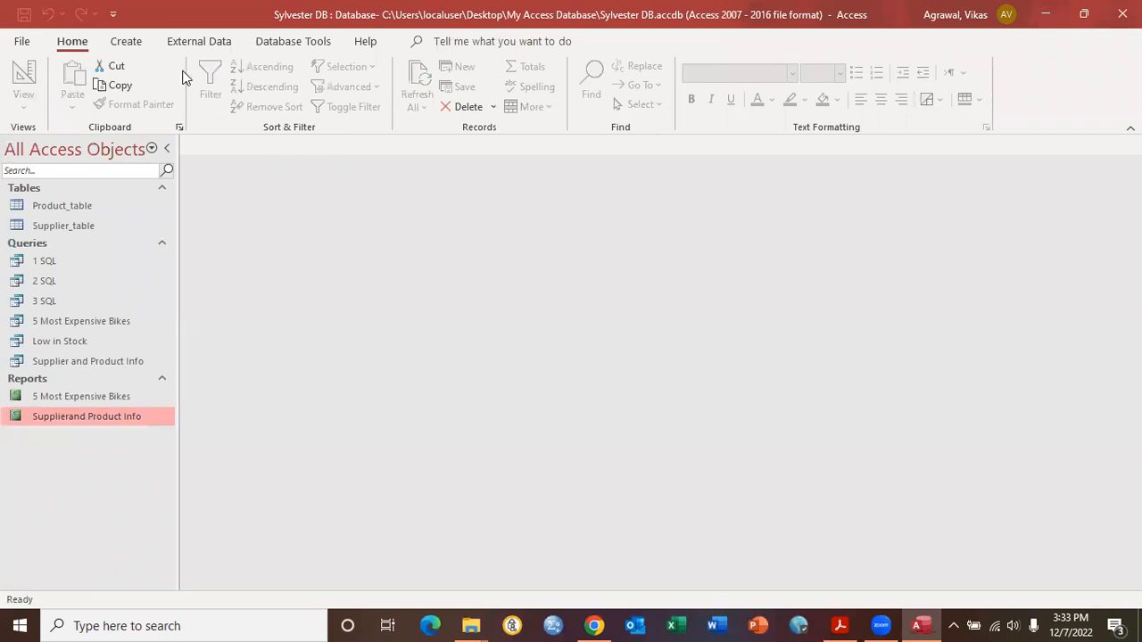
# Step: Start a Report Wizard report with all fields of the Low in Stock query, viewed by Supplier_table without extra grouping levels
pyautogui.click(126, 41)
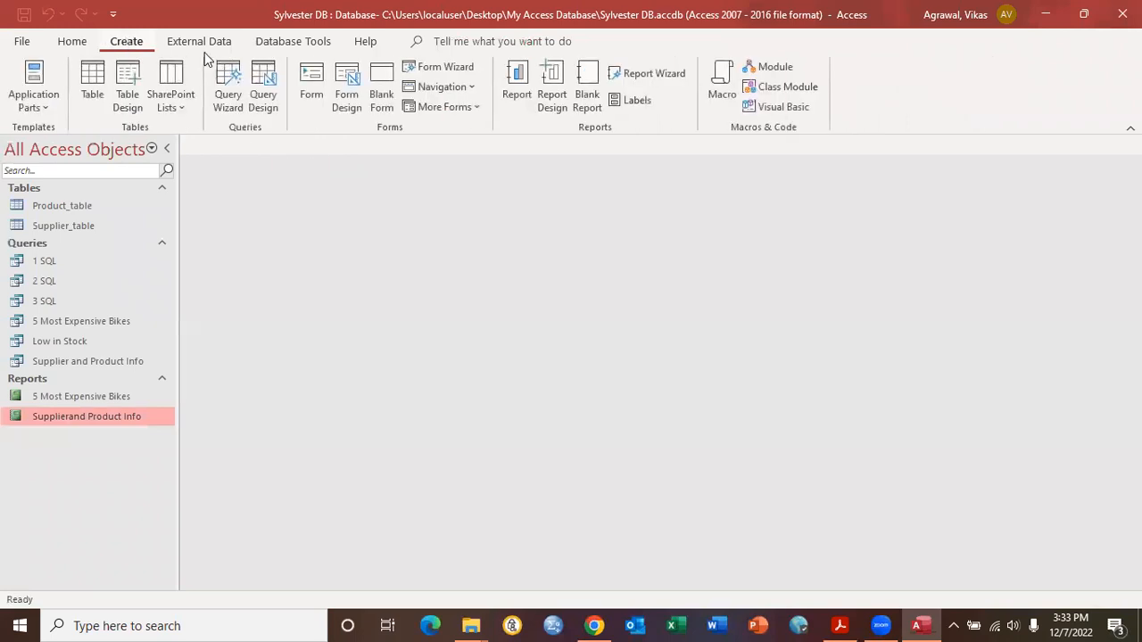
pyautogui.click(660, 75)
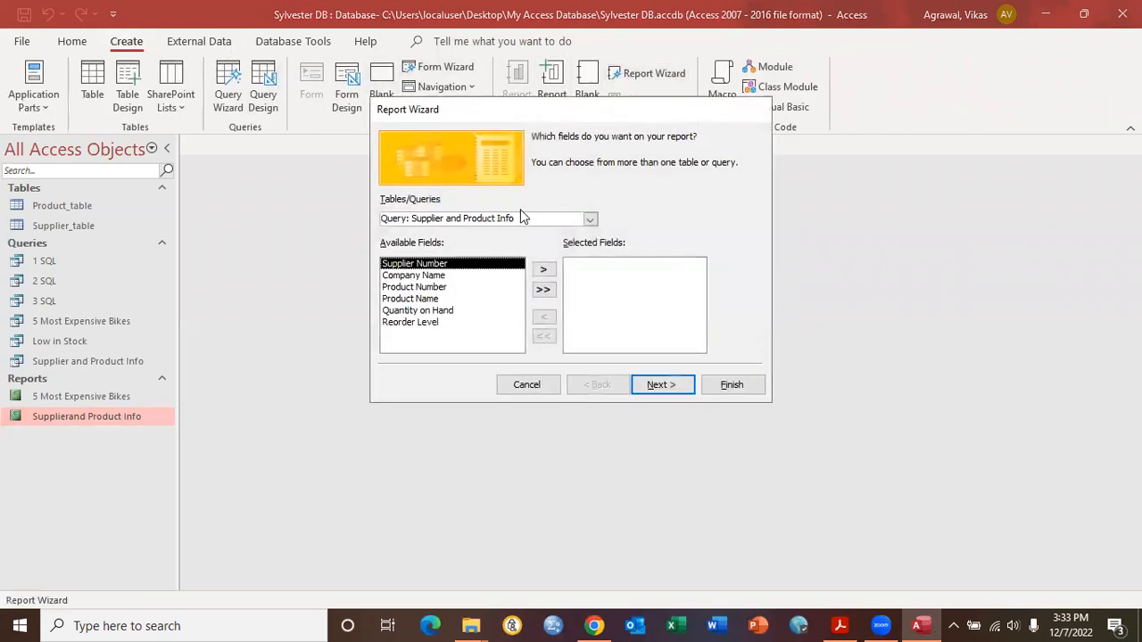
pyautogui.click(589, 219)
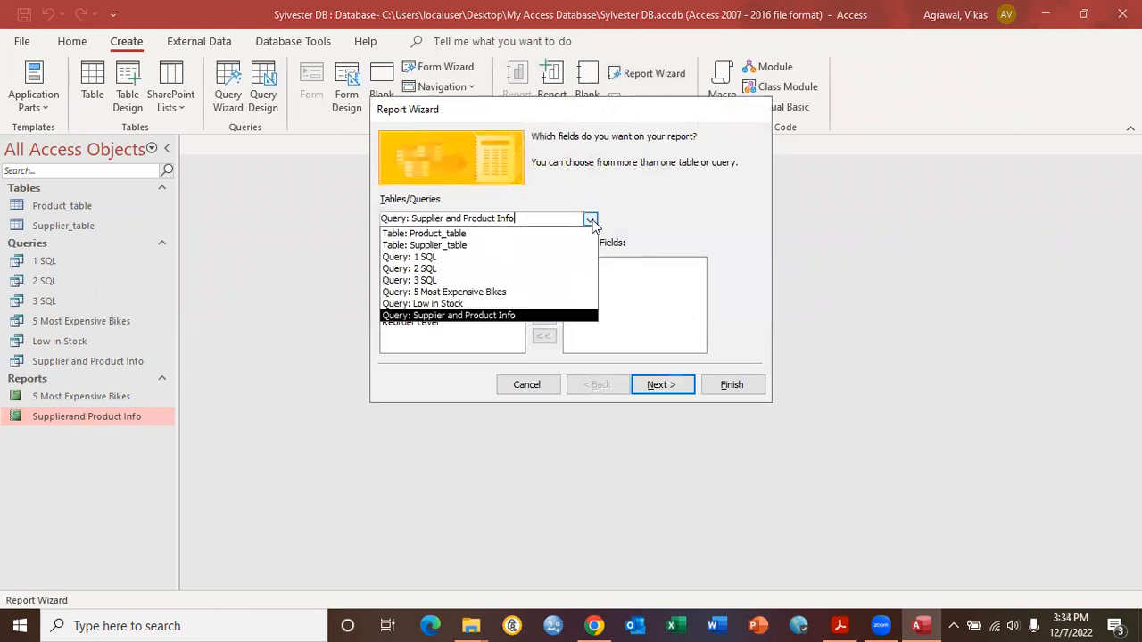
pyautogui.click(450, 304)
pyautogui.click(543, 289)
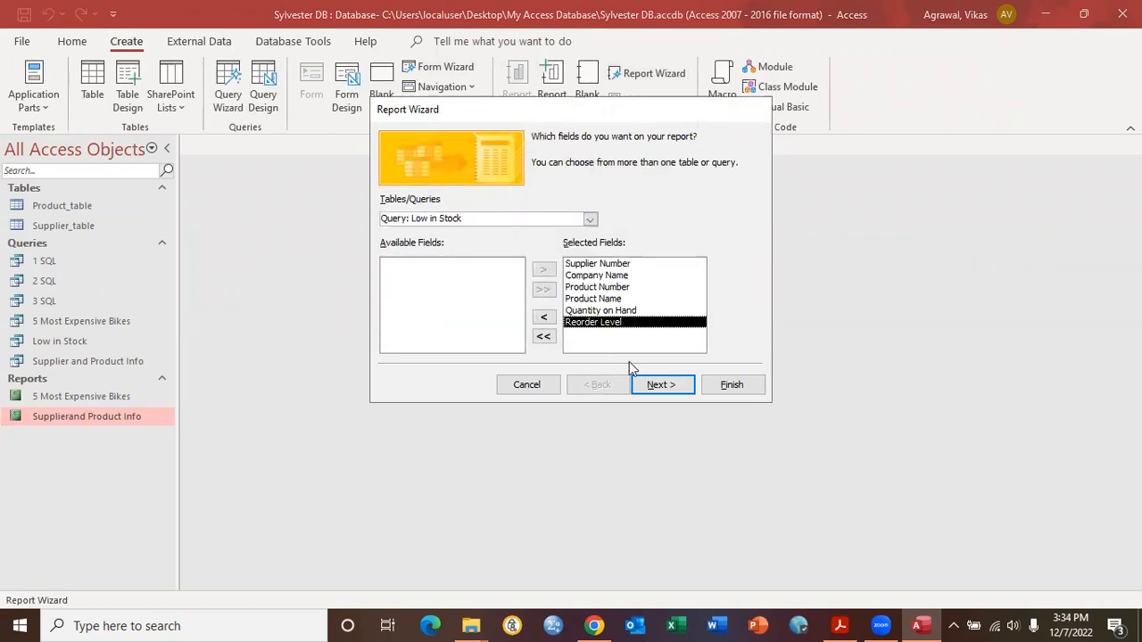
pyautogui.click(656, 389)
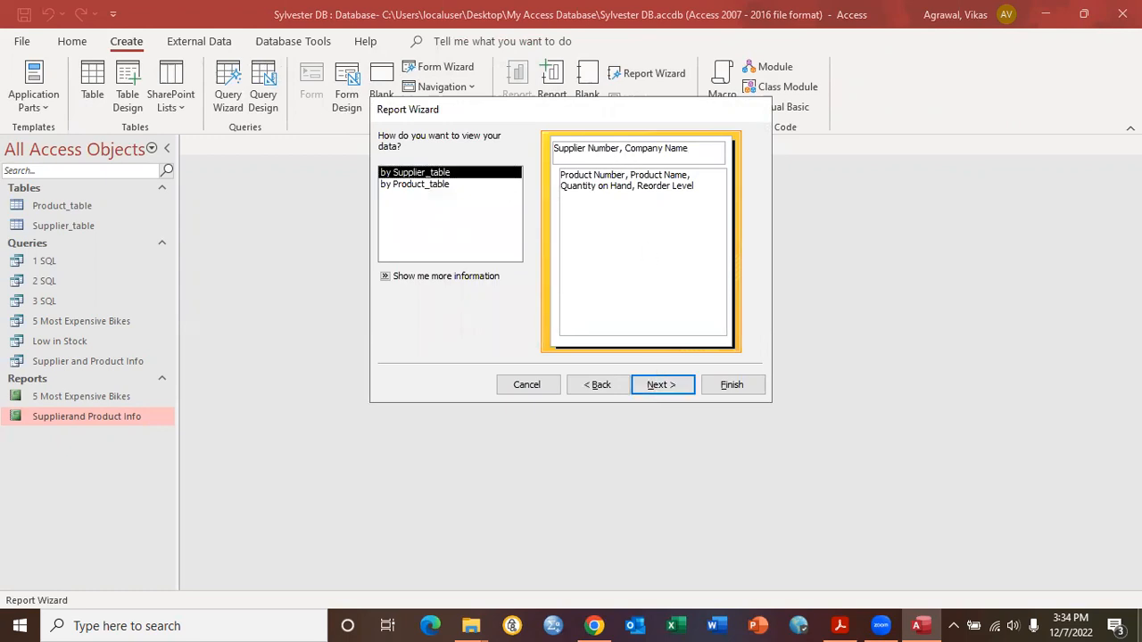
pyautogui.click(666, 387)
pyautogui.click(664, 389)
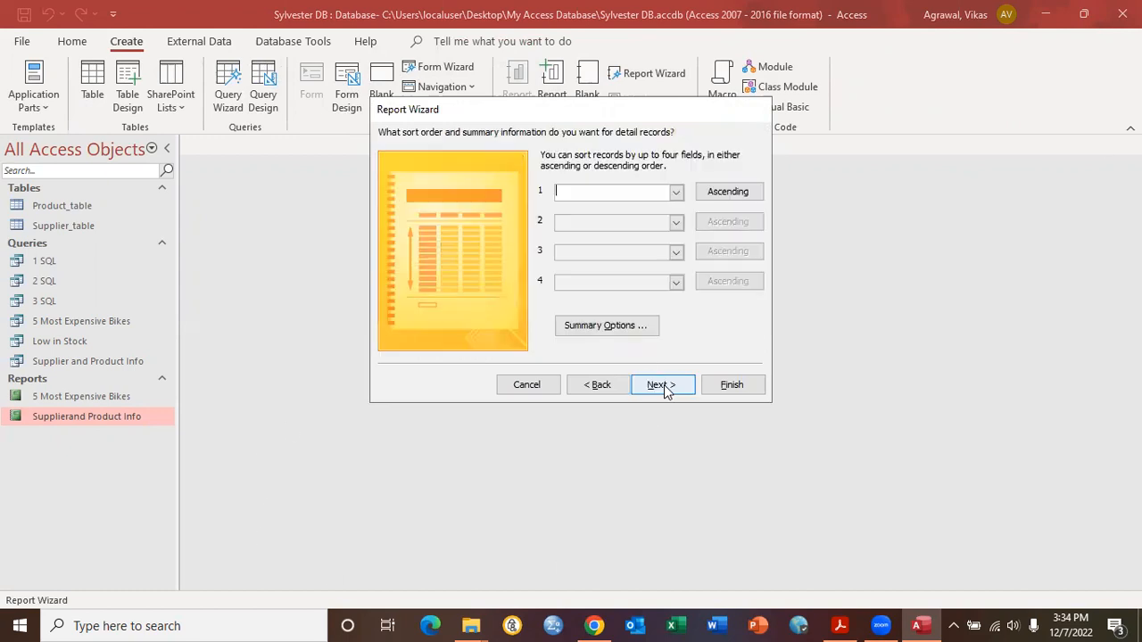
# Step: Sort the detail records by Product Name in ascending order, choose landscape orientation and finish the report
pyautogui.click(675, 192)
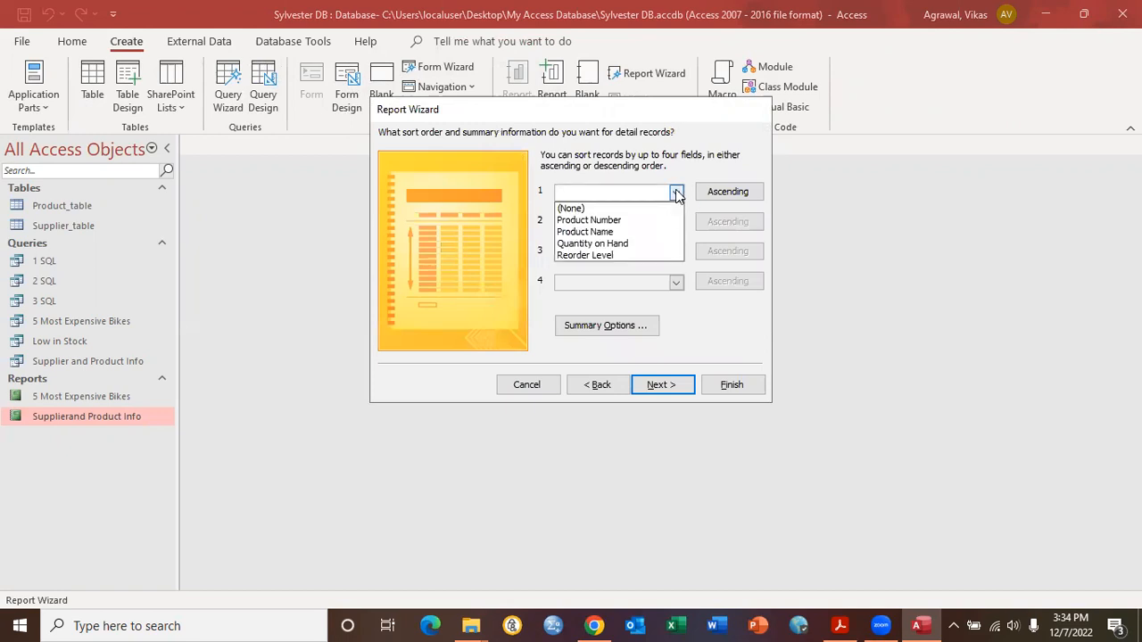
pyautogui.click(620, 236)
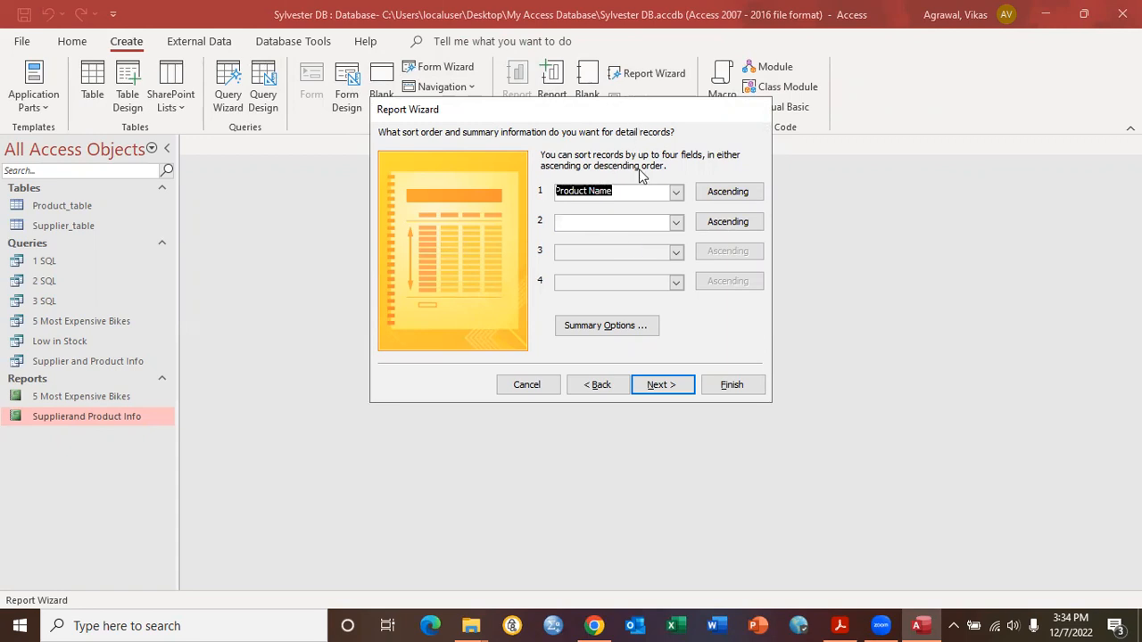
pyautogui.click(599, 386)
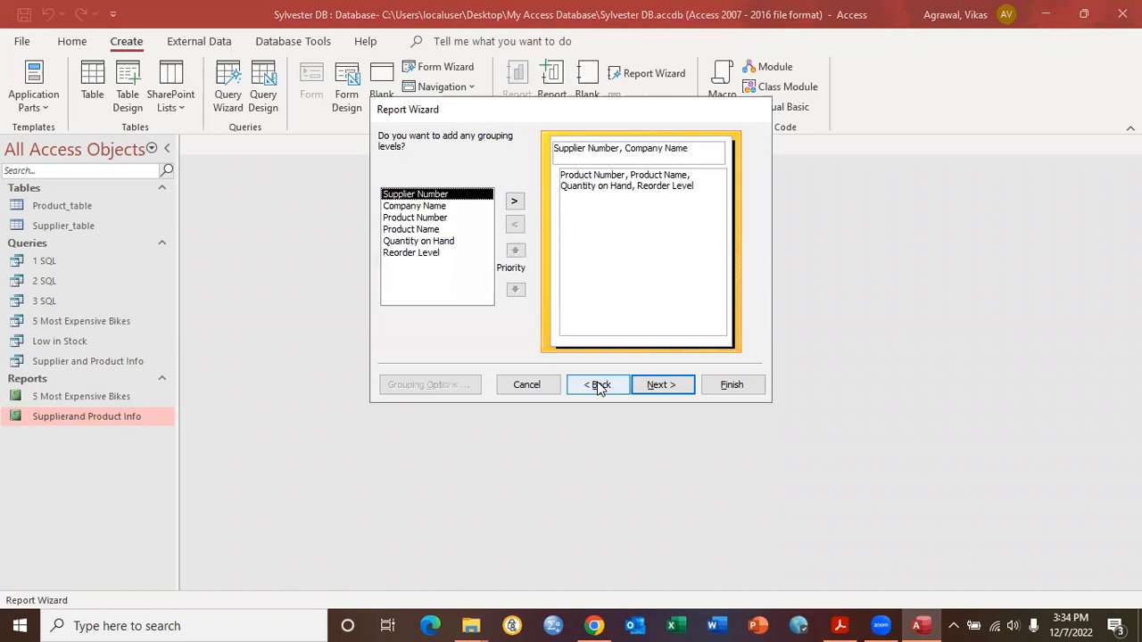
pyautogui.click(648, 393)
pyautogui.click(670, 380)
pyautogui.click(706, 194)
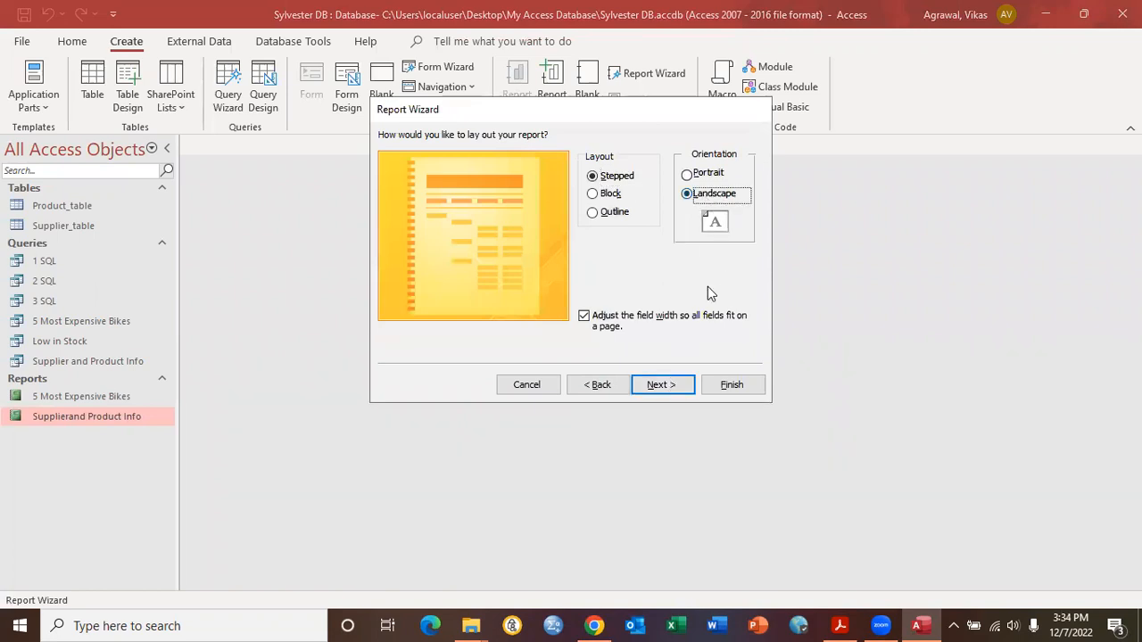
pyautogui.click(731, 386)
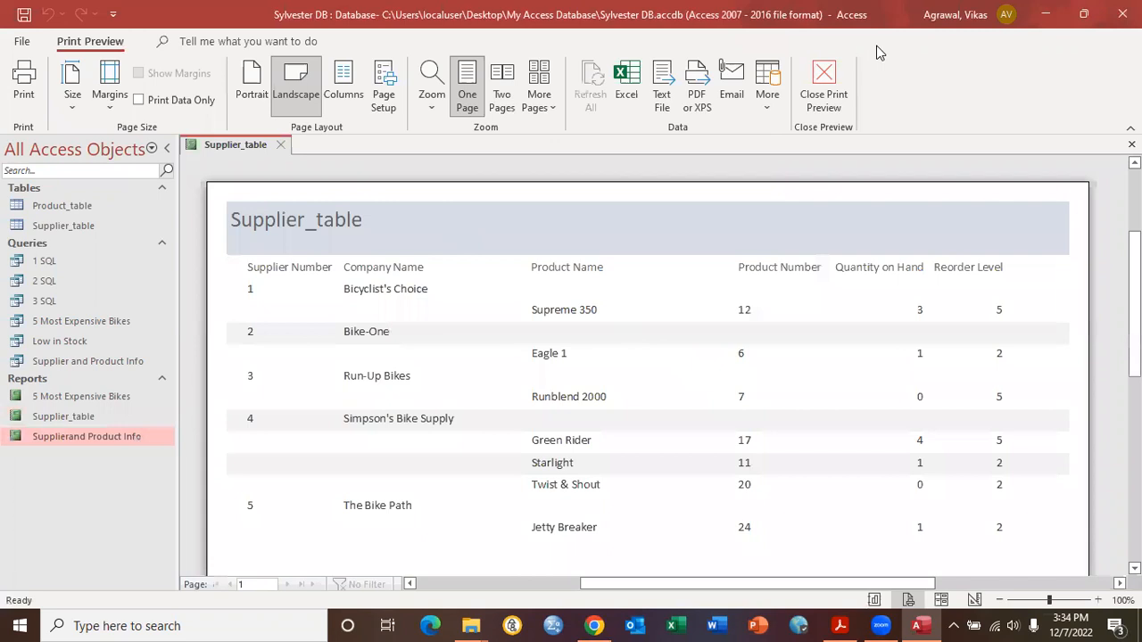
# Step: Switch the new report from the print preview to Layout View and break the Supplier Number heading onto two lines
pyautogui.click(821, 82)
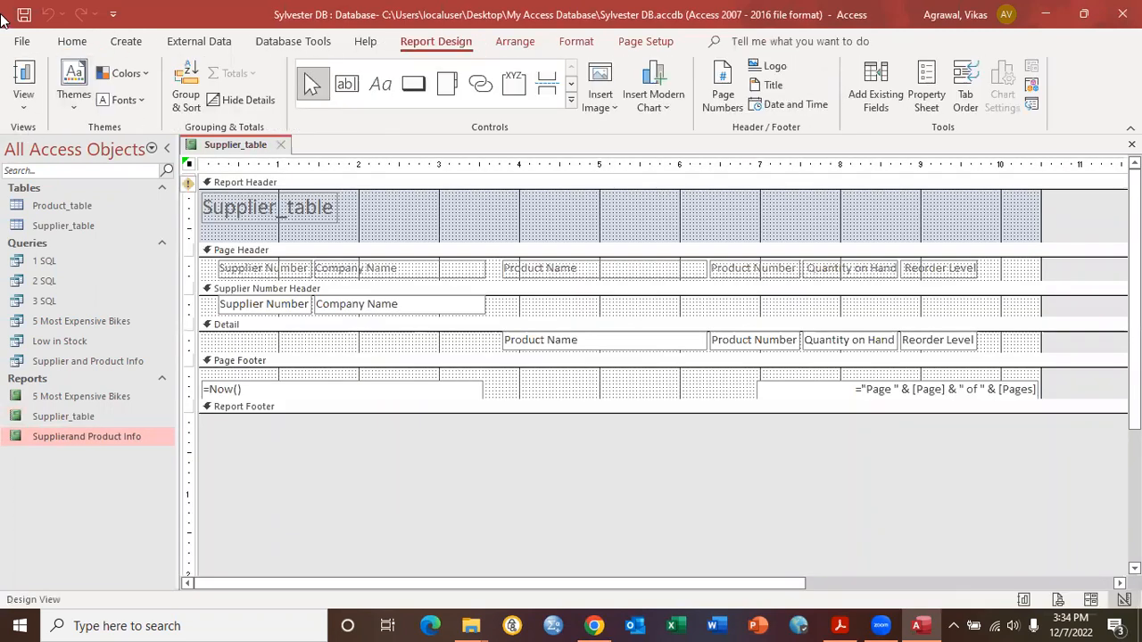
pyautogui.click(27, 107)
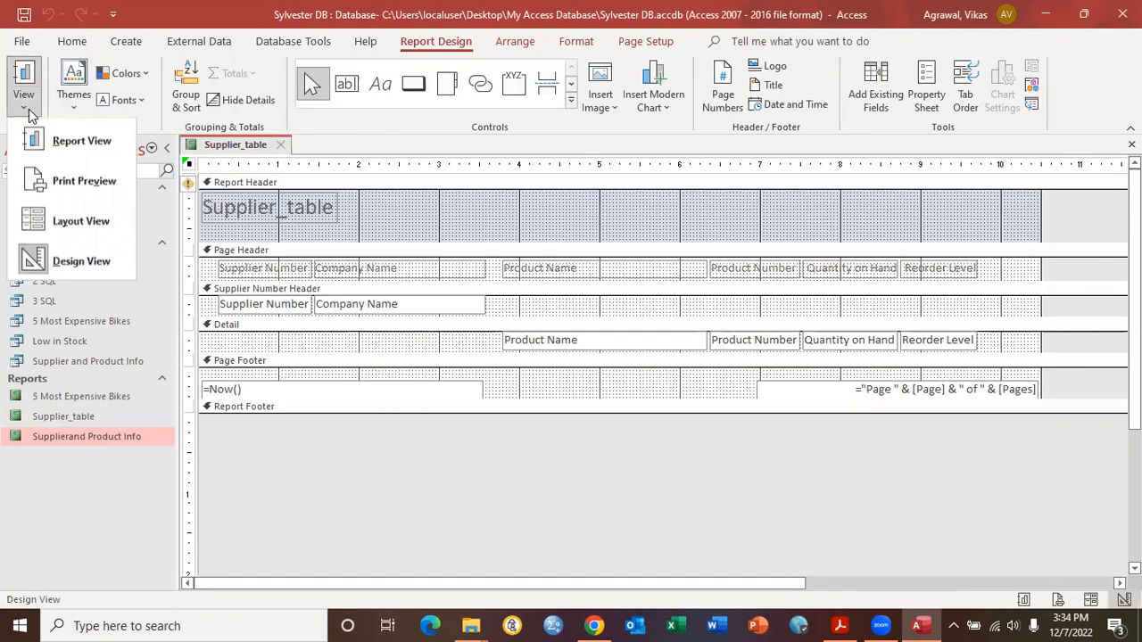
pyautogui.click(70, 223)
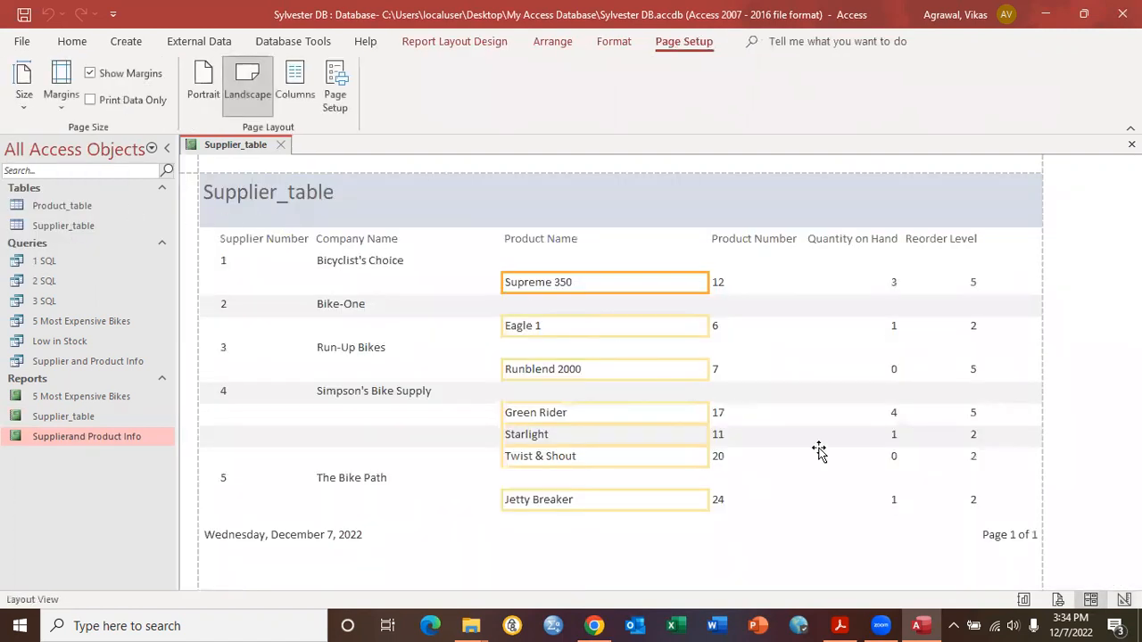
pyautogui.click(268, 239)
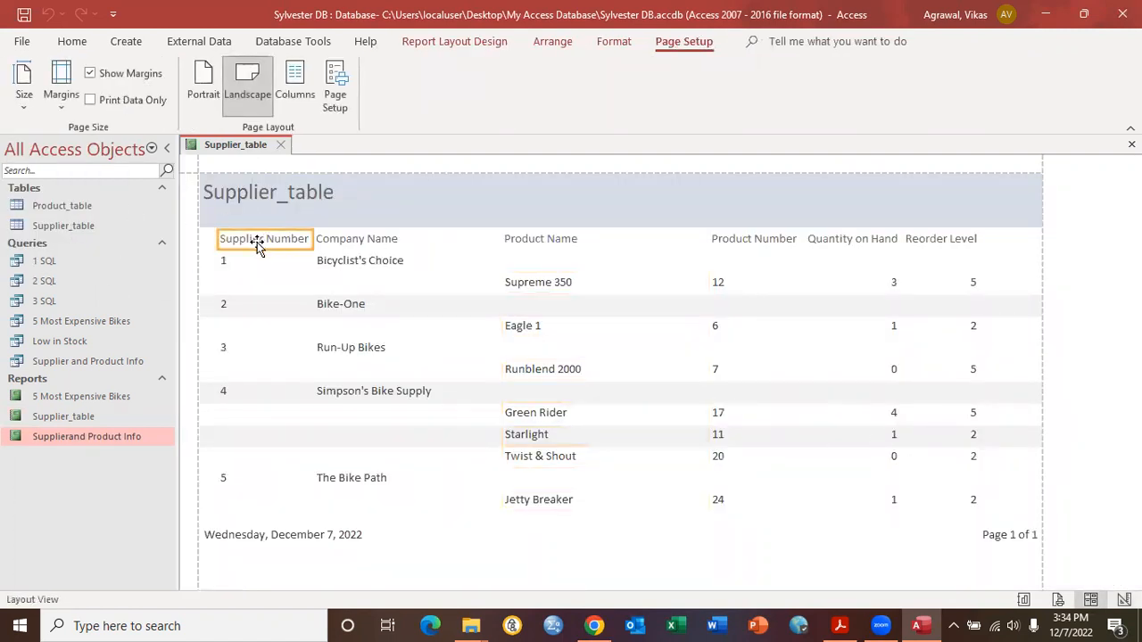
pyautogui.doubleClick(268, 239)
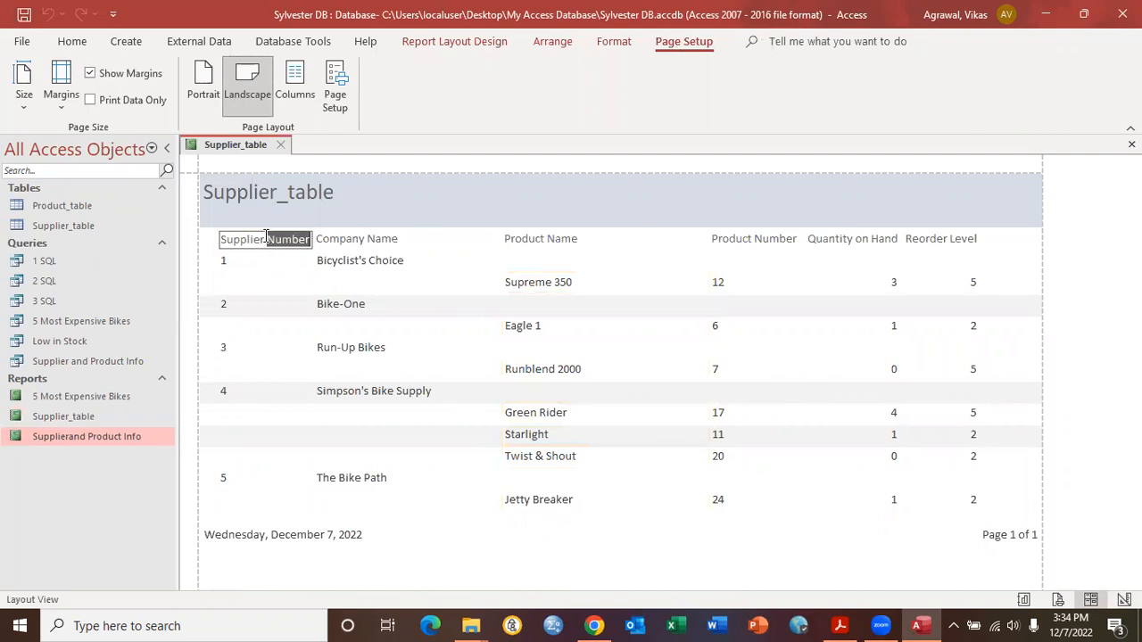
pyautogui.click(266, 238)
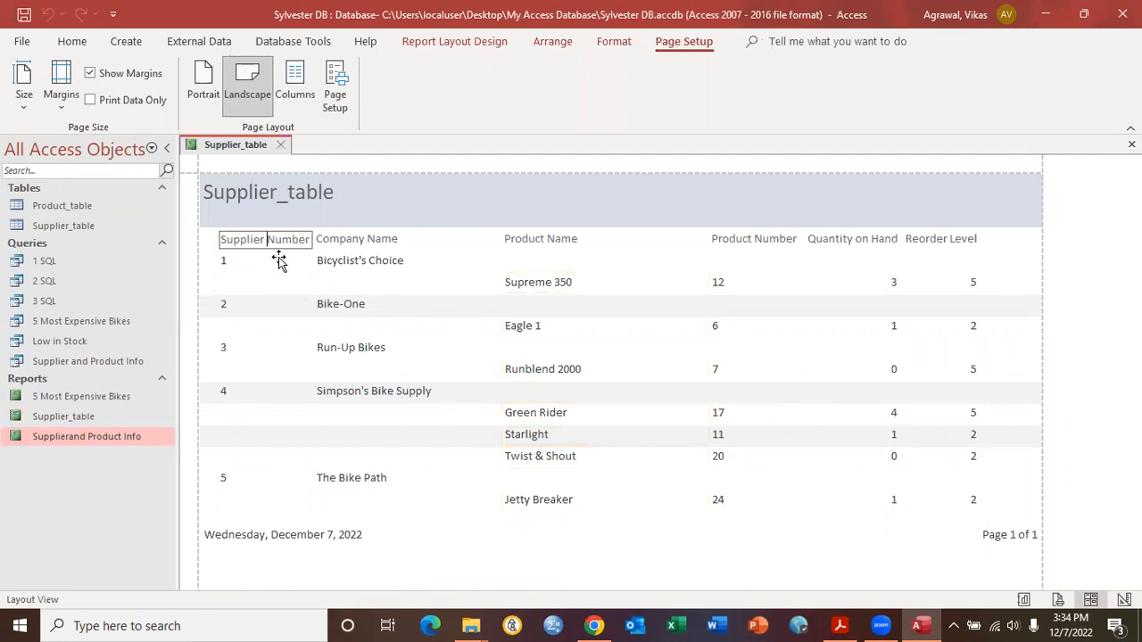
pyautogui.press('BackSpace')
pyautogui.hotkey('ctrl', 'Return')
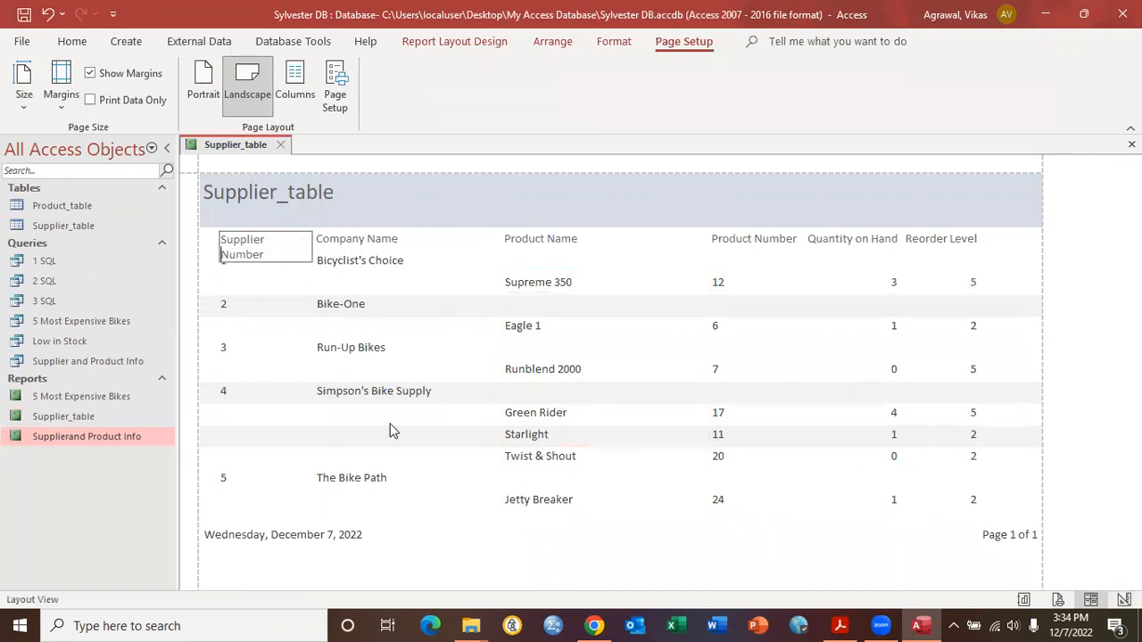
pyautogui.click(468, 575)
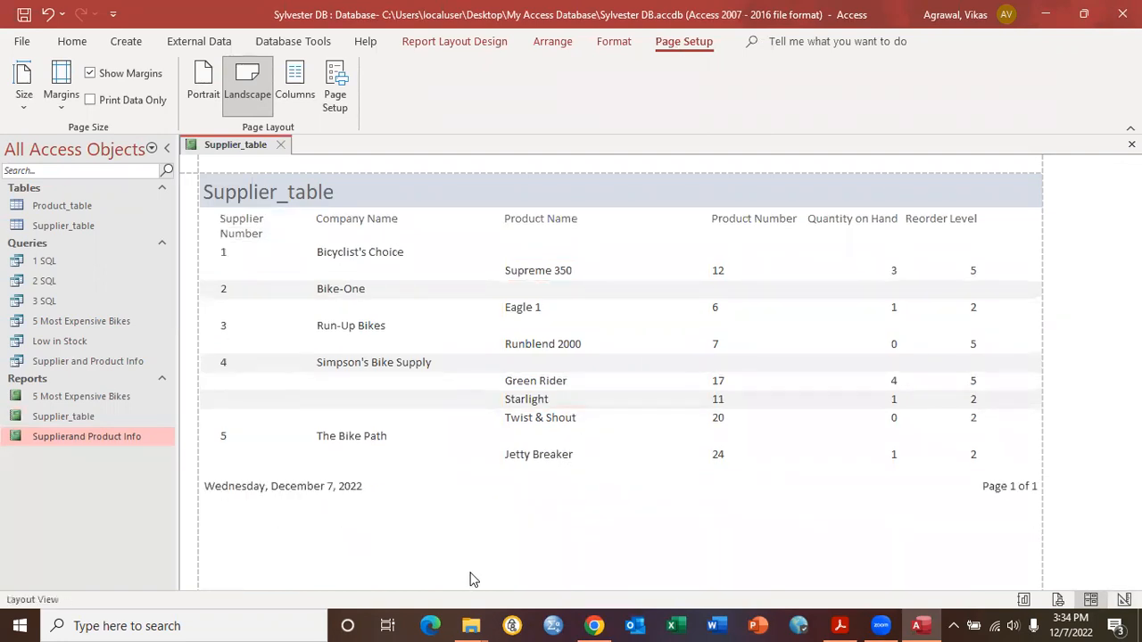
# Step: Narrow the Supplier Number values and the Product Name column, and shift the Product Name column closer to Company Name
pyautogui.click(238, 251)
pyautogui.moveTo(314, 254); pyautogui.dragTo(291, 254)
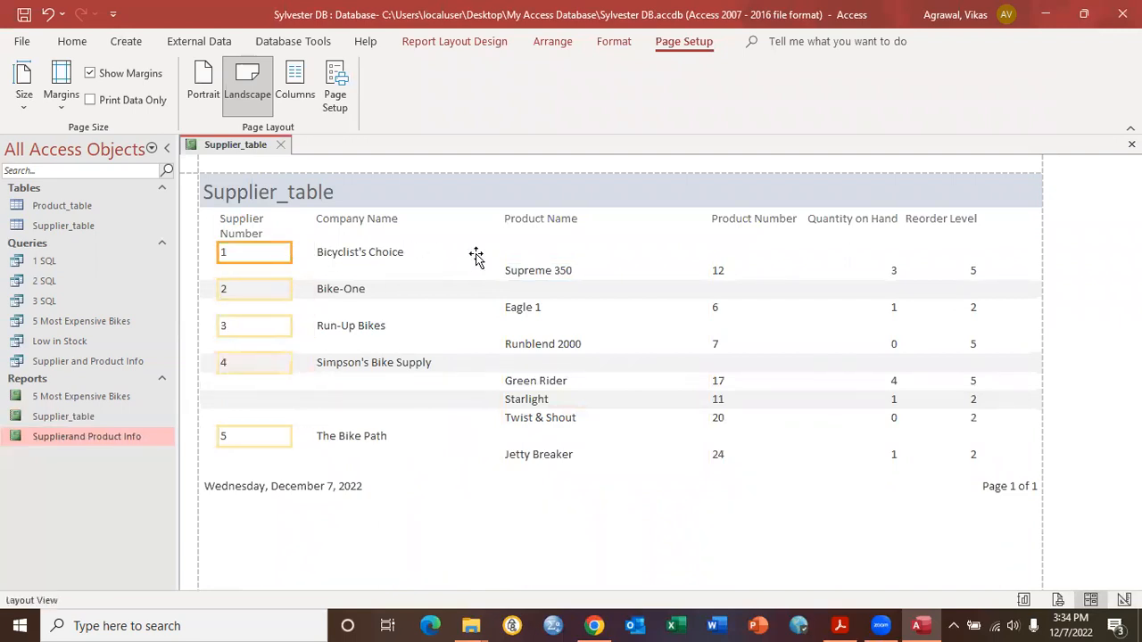
pyautogui.click(523, 217)
pyautogui.click(540, 272)
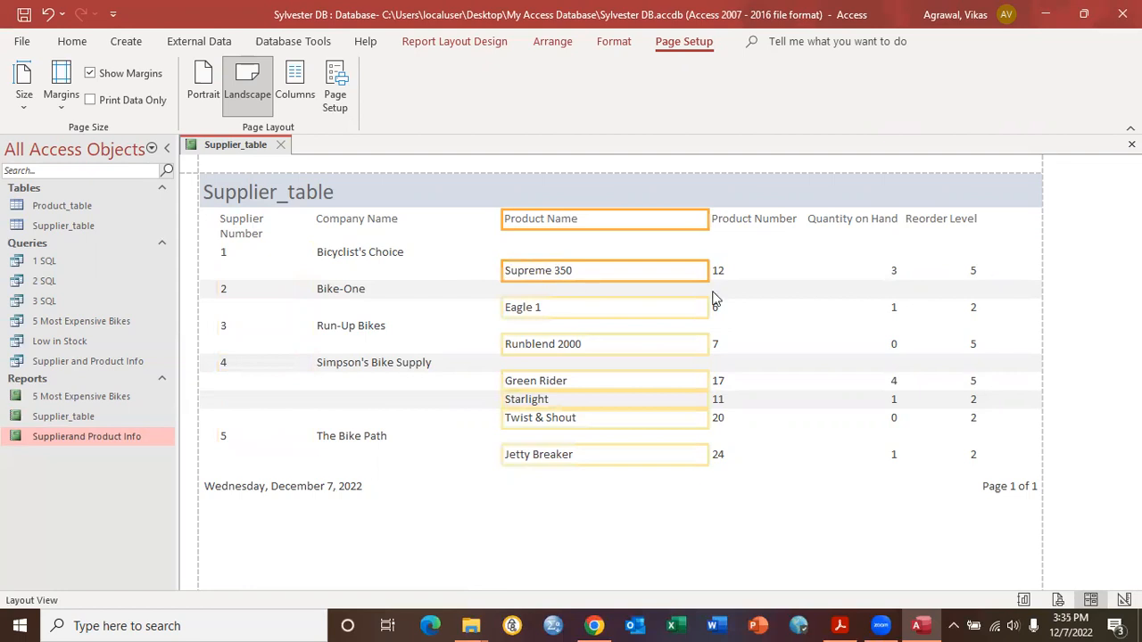
pyautogui.click(562, 254)
pyautogui.click(553, 220)
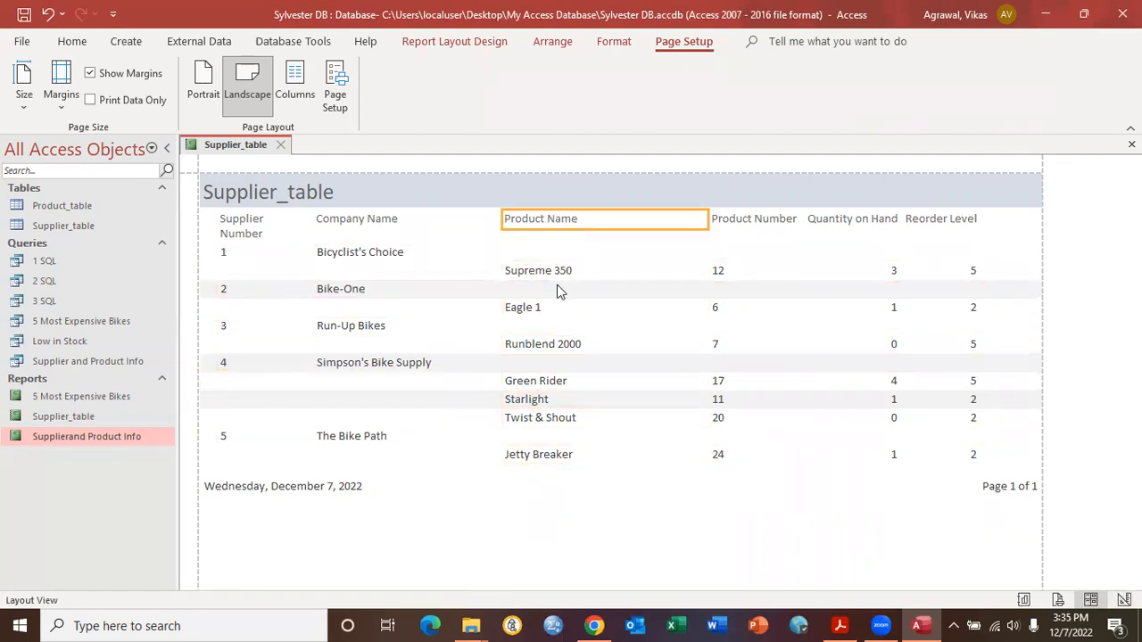
pyautogui.click(526, 309)
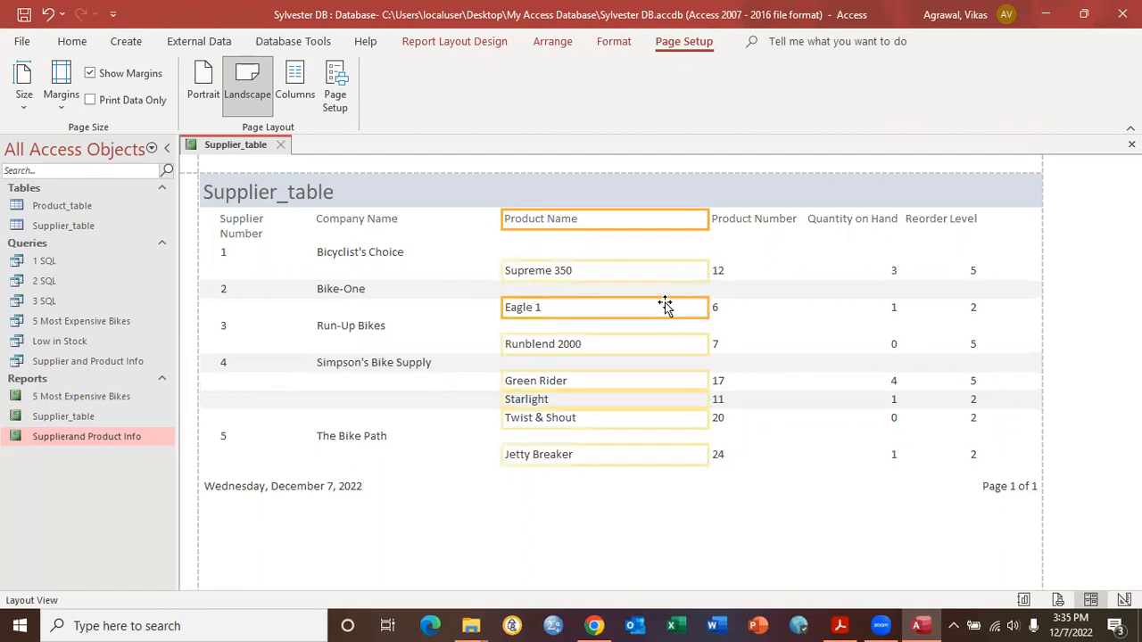
pyautogui.moveTo(704, 307); pyautogui.dragTo(560, 310)
# Step: Shift the Company Name heading and its values left, next to the narrowed Supplier Number column
pyautogui.click(338, 223)
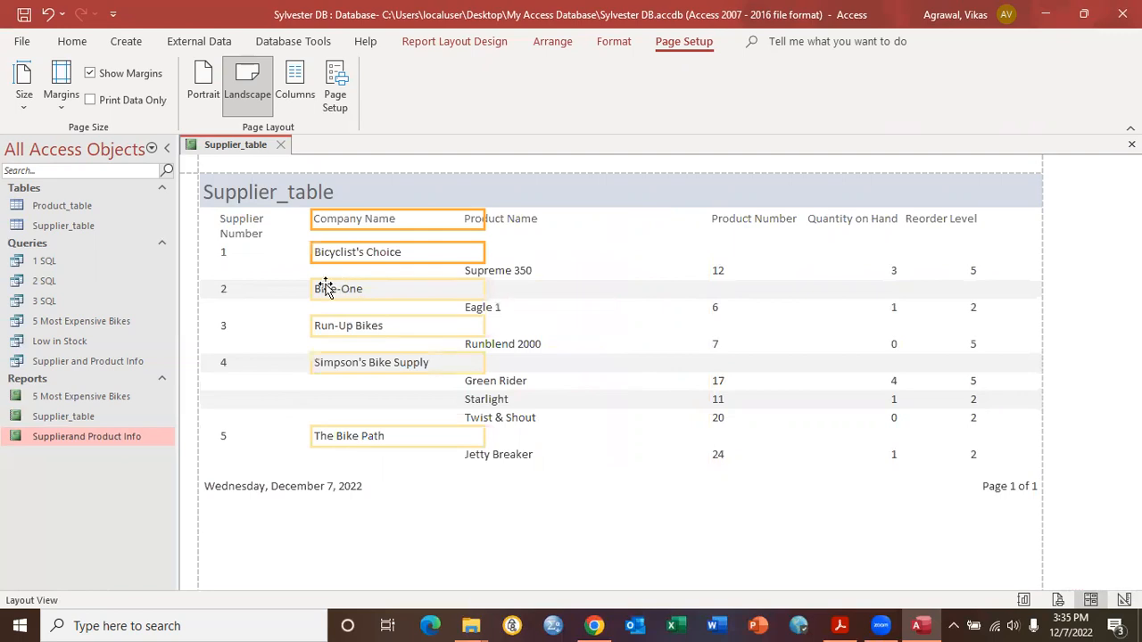
pyautogui.moveTo(324, 286); pyautogui.dragTo(325, 287)
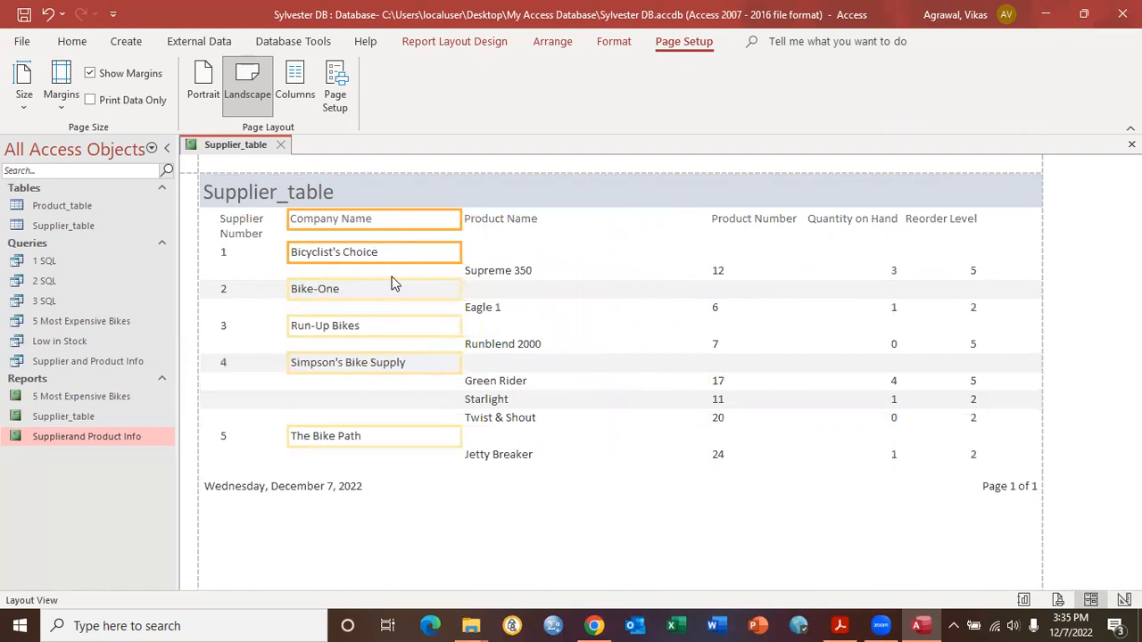
pyautogui.click(542, 512)
# Step: Shift the Product Number heading and its values left, closer to the Product Name column
pyautogui.click(729, 227)
pyautogui.keyDown('ctrl'); pyautogui.click(717, 273); pyautogui.keyUp('ctrl')
pyautogui.press('Delete')
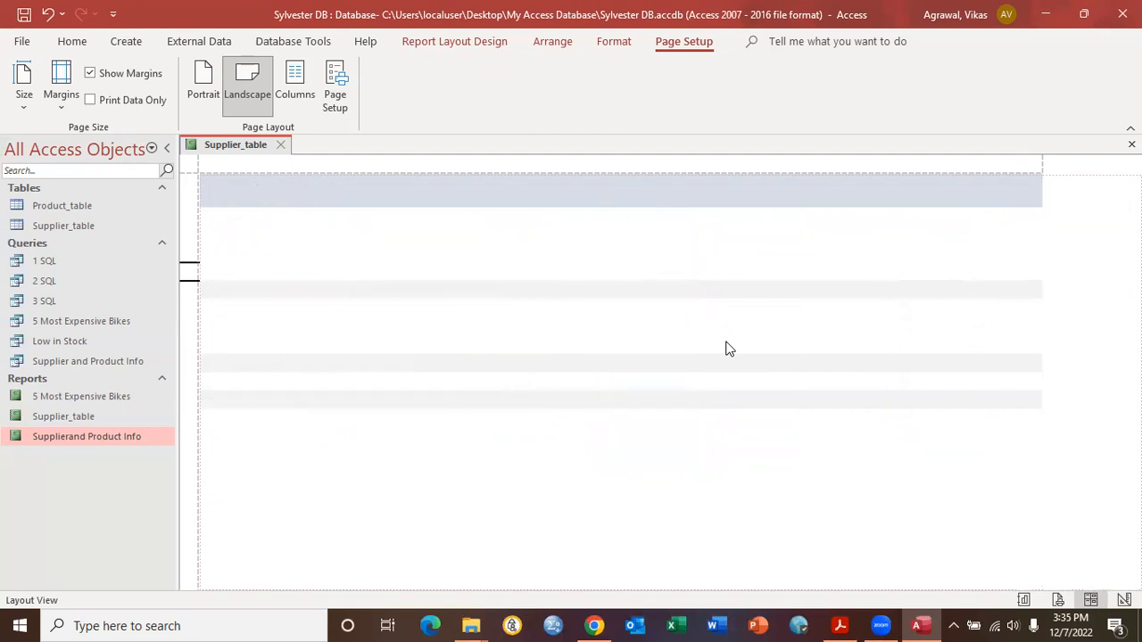
# Step: Shift the Quantity on Hand heading and its values left, beside the Product Number column
pyautogui.click(848, 228)
pyautogui.keyDown('ctrl'); pyautogui.click(893, 272); pyautogui.keyUp('ctrl')
pyautogui.press('Left')
pyautogui.press('Left')
pyautogui.press('Left')
pyautogui.press('Left')
pyautogui.press('Left')
pyautogui.press('Left')
pyautogui.press('Left')
pyautogui.press('Left')
pyautogui.press('Left')
pyautogui.press('Left')
pyautogui.press('Left')
pyautogui.press('Left')
pyautogui.press('Left')
pyautogui.press('Left')
pyautogui.press('Left')
pyautogui.press('Left')
pyautogui.press('Left')
pyautogui.press('Left')
pyautogui.press('Left')
pyautogui.press('Left')
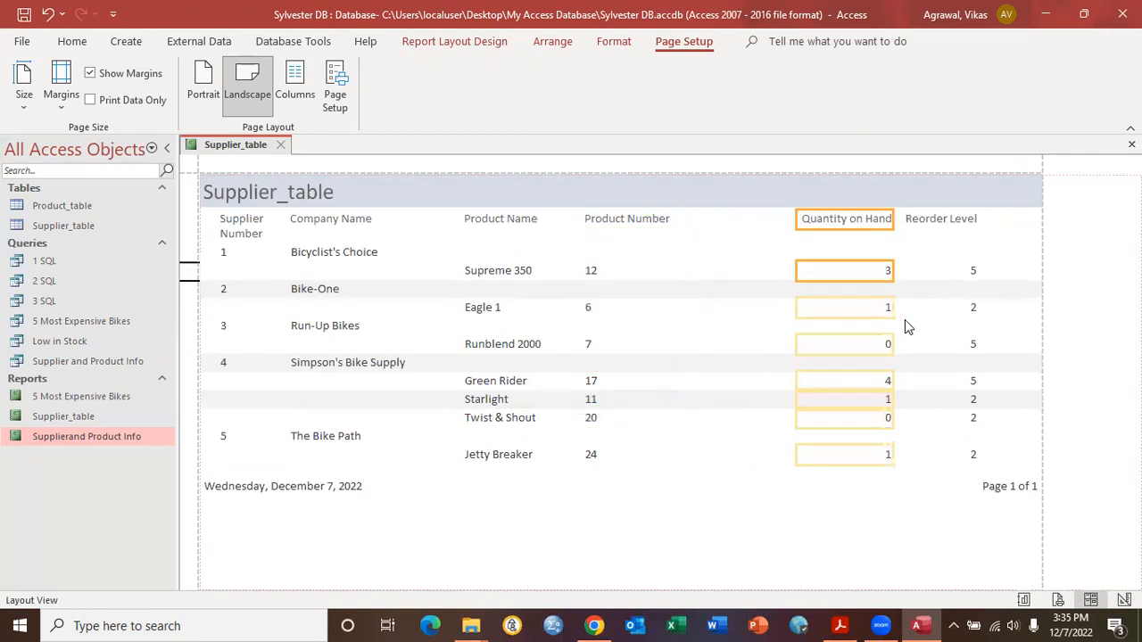
pyautogui.click(905, 320)
# Step: Shift the Reorder Level heading and its values left toward Quantity on Hand, and close the report with its design changes saved
pyautogui.click(919, 223)
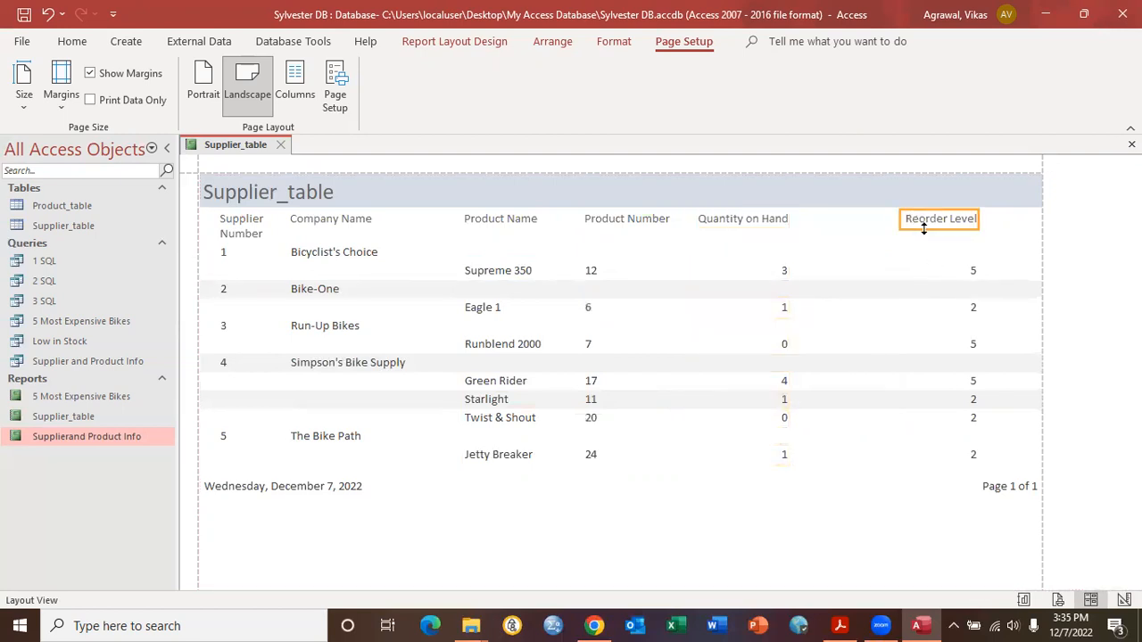
pyautogui.keyDown('ctrl'); pyautogui.click(971, 400); pyautogui.keyUp('ctrl')
pyautogui.press('Left')
pyautogui.press('Left')
pyautogui.press('Left')
pyautogui.press('Left')
pyautogui.press('Left')
pyautogui.press('Left')
pyautogui.press('Left')
pyautogui.press('Left')
pyautogui.press('Left')
pyautogui.press('Left')
pyautogui.press('Left')
pyautogui.press('Left')
pyautogui.press('Left')
pyautogui.press('Left')
pyautogui.press('Left')
pyautogui.press('Left')
pyautogui.press('Left')
pyautogui.press('Left')
pyautogui.press('Left')
pyautogui.press('Left')
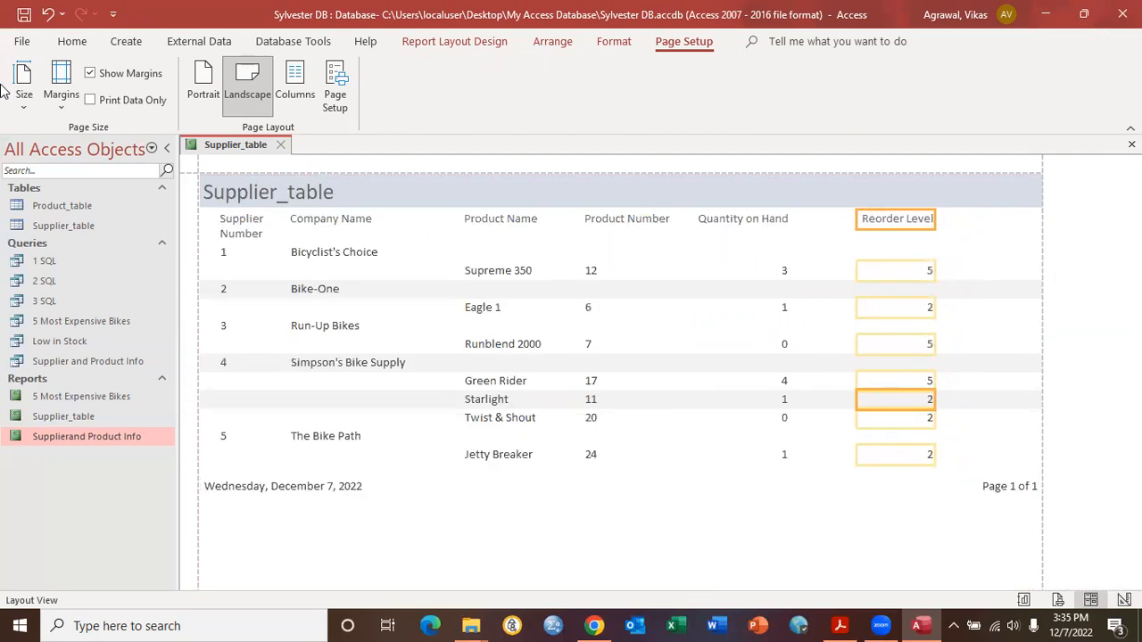
pyautogui.click(281, 146)
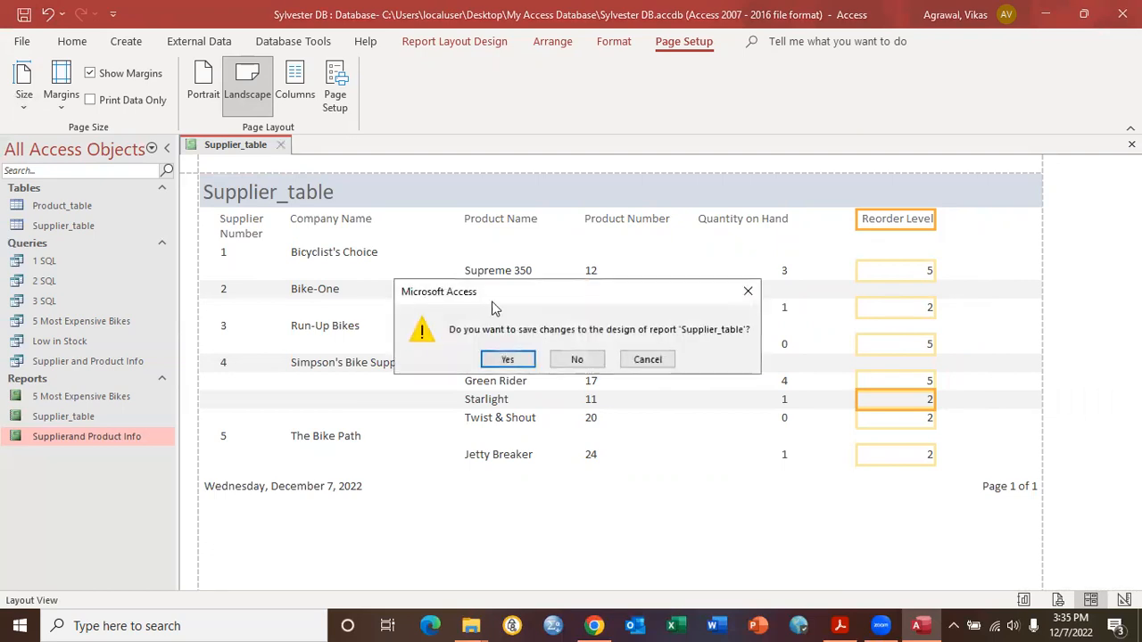
pyautogui.click(507, 361)
# Step: Rename the Supplier_table report as Low in Stock
pyautogui.click(62, 417)
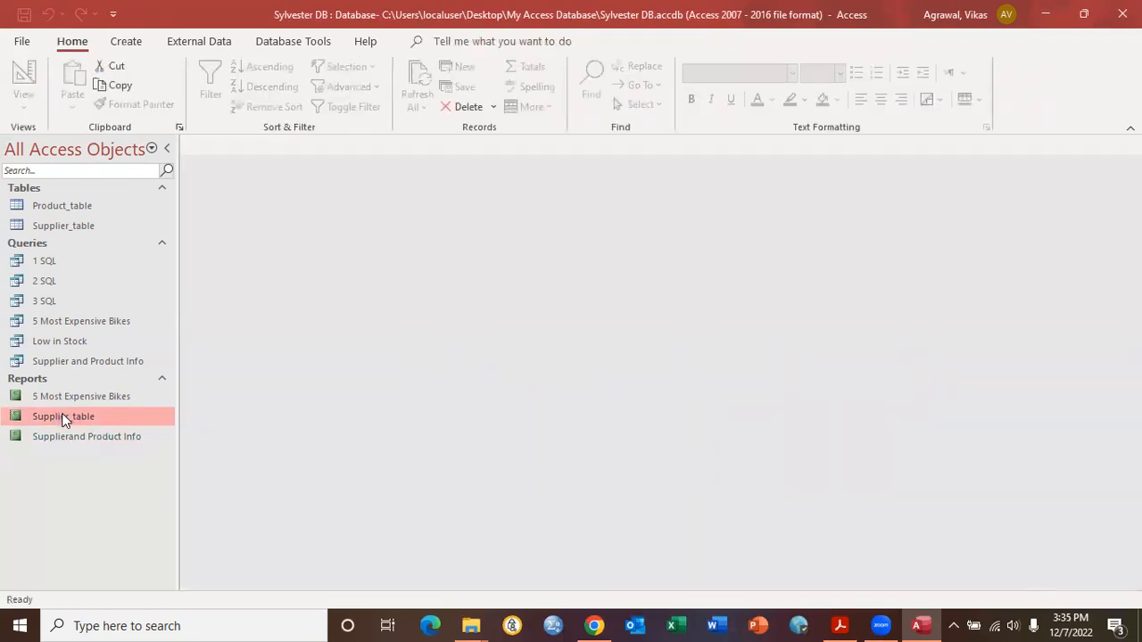
pyautogui.rightClick(79, 419)
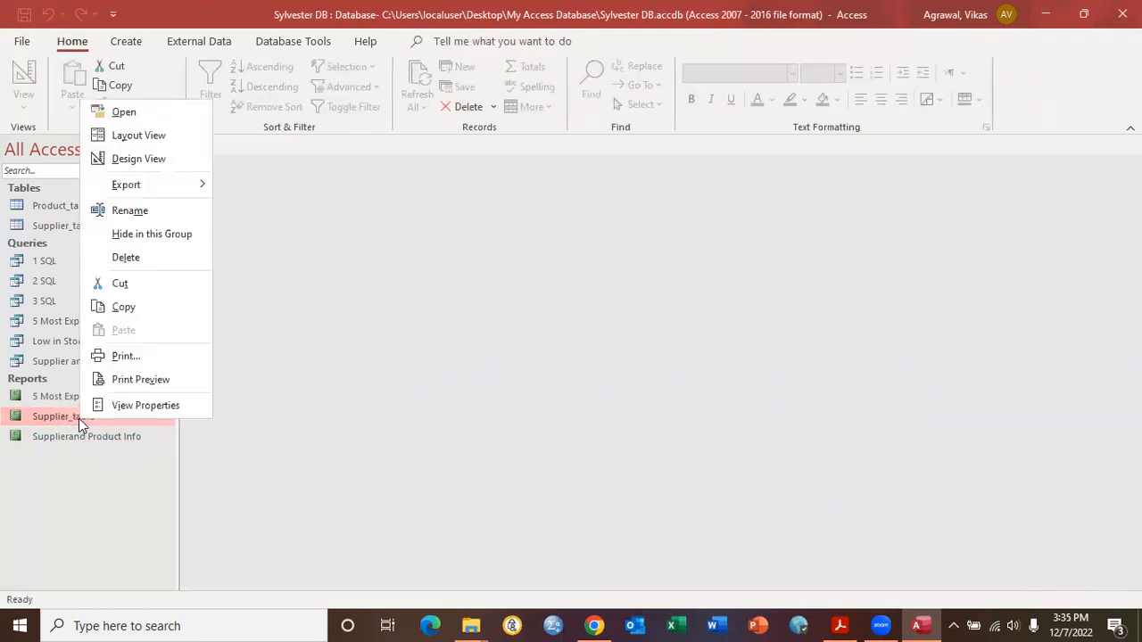
pyautogui.click(125, 210)
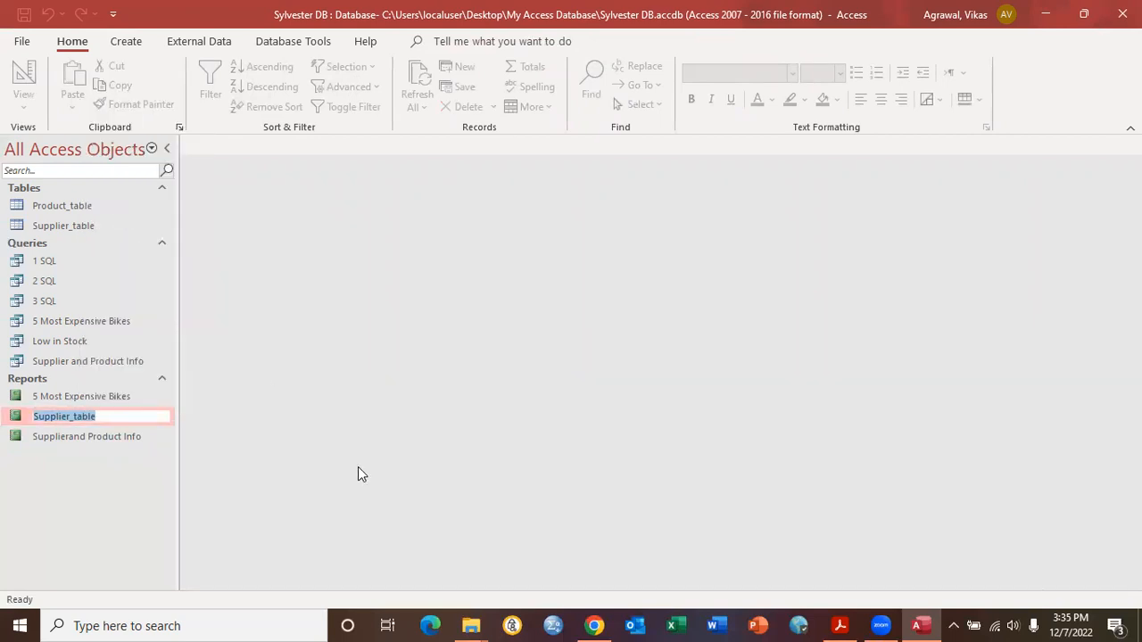
pyautogui.write('Lo')
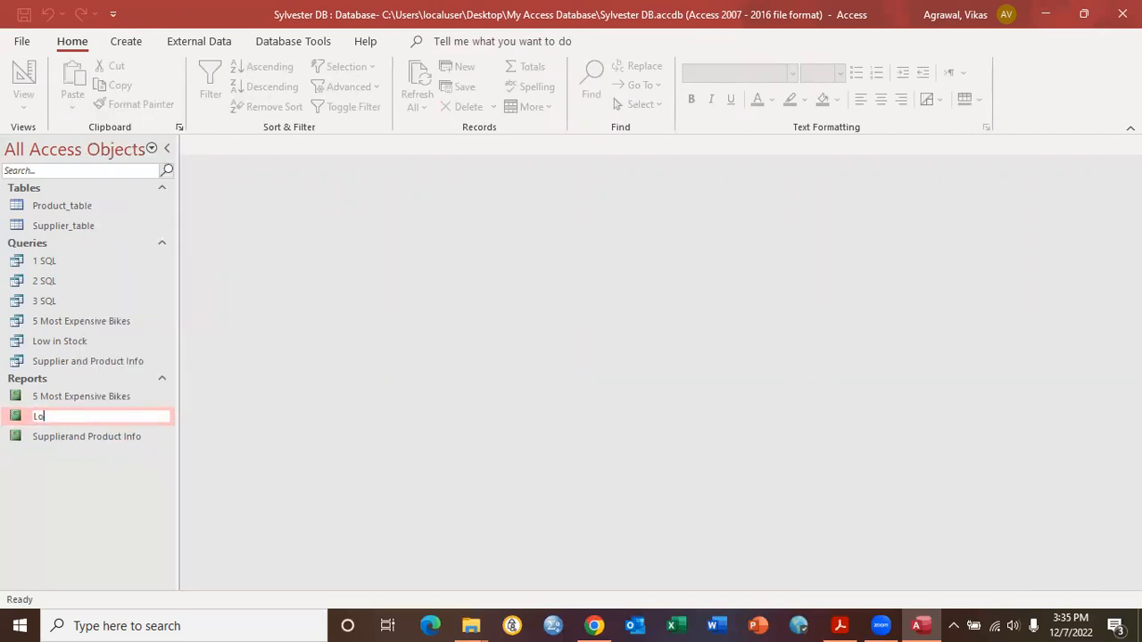
pyautogui.write('w in Stock')
pyautogui.press('Return')
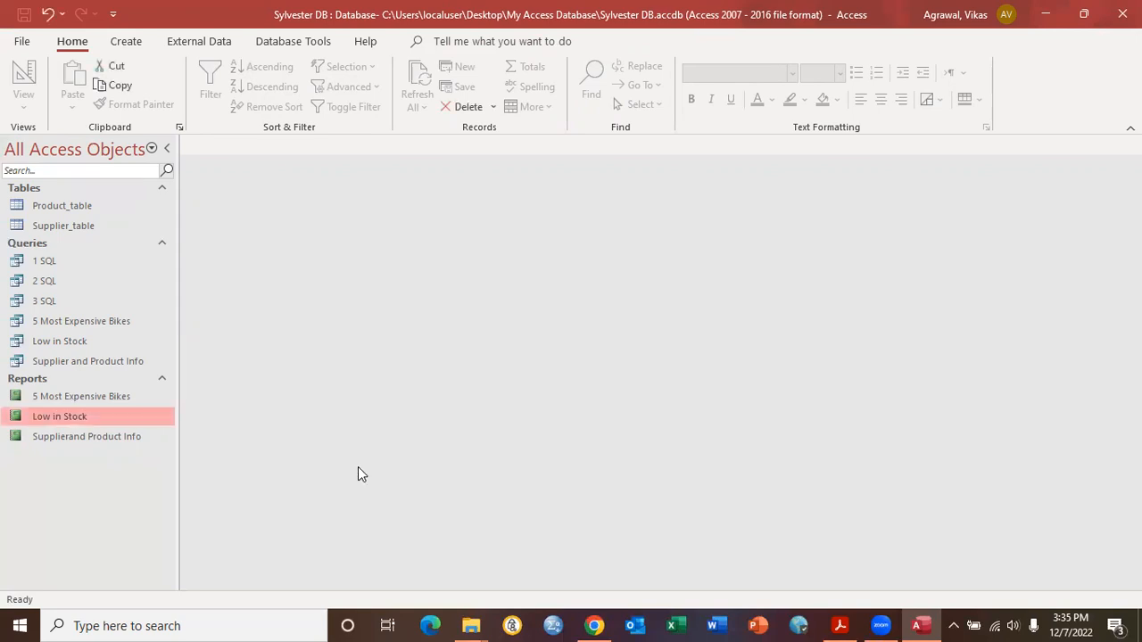
# Step: Open the Low in Stock report and switch it to Layout View for editing
pyautogui.doubleClick(50, 415)
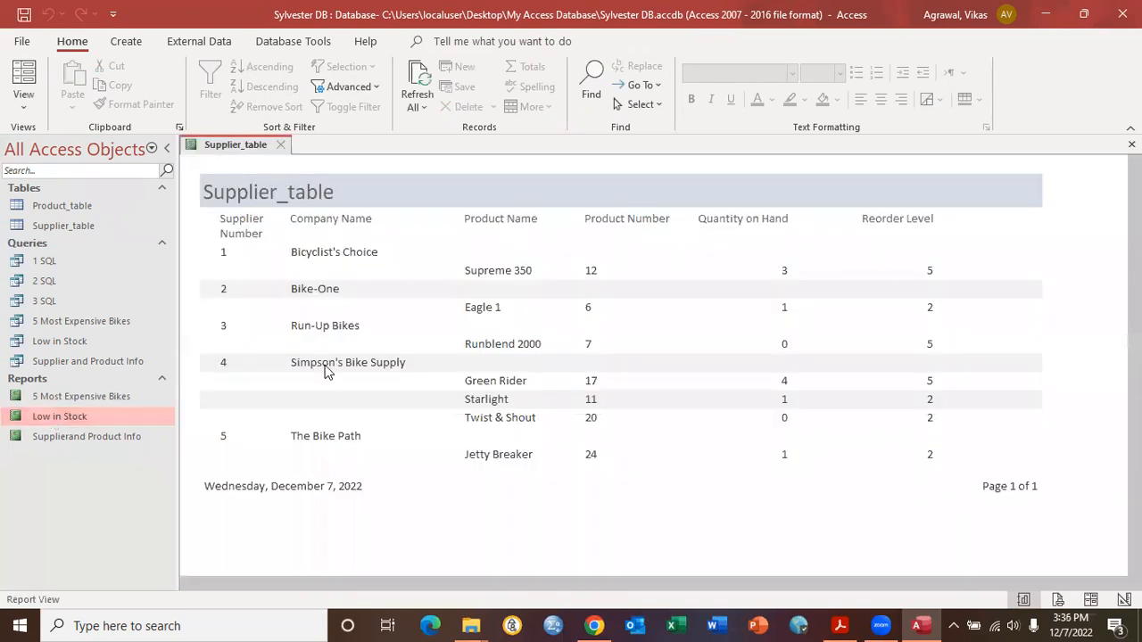
pyautogui.click(284, 191)
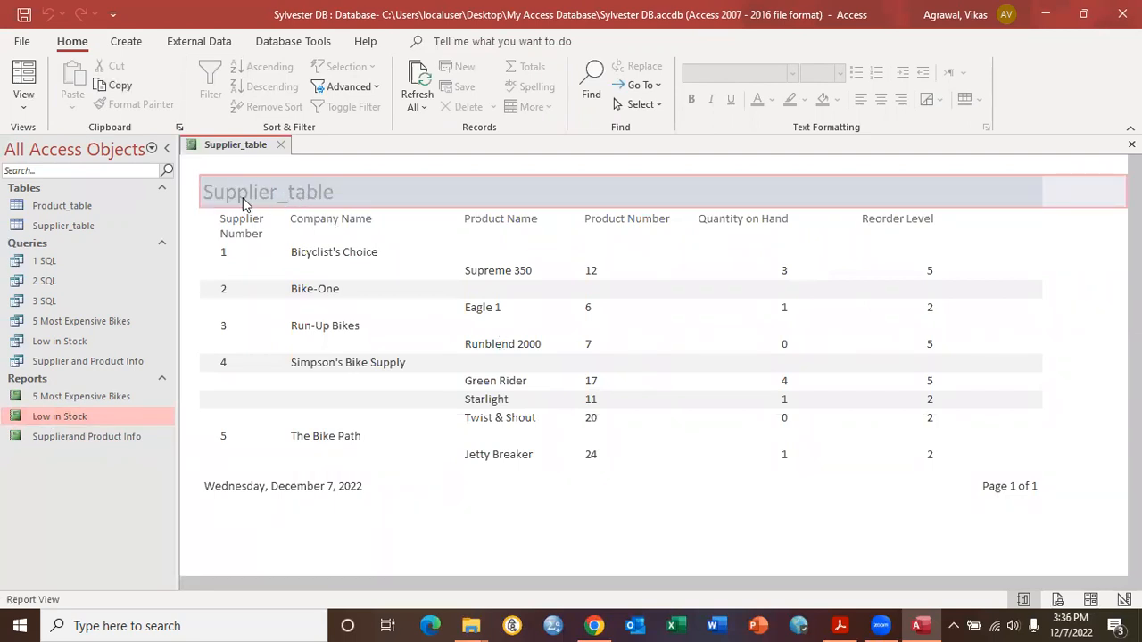
pyautogui.click(23, 103)
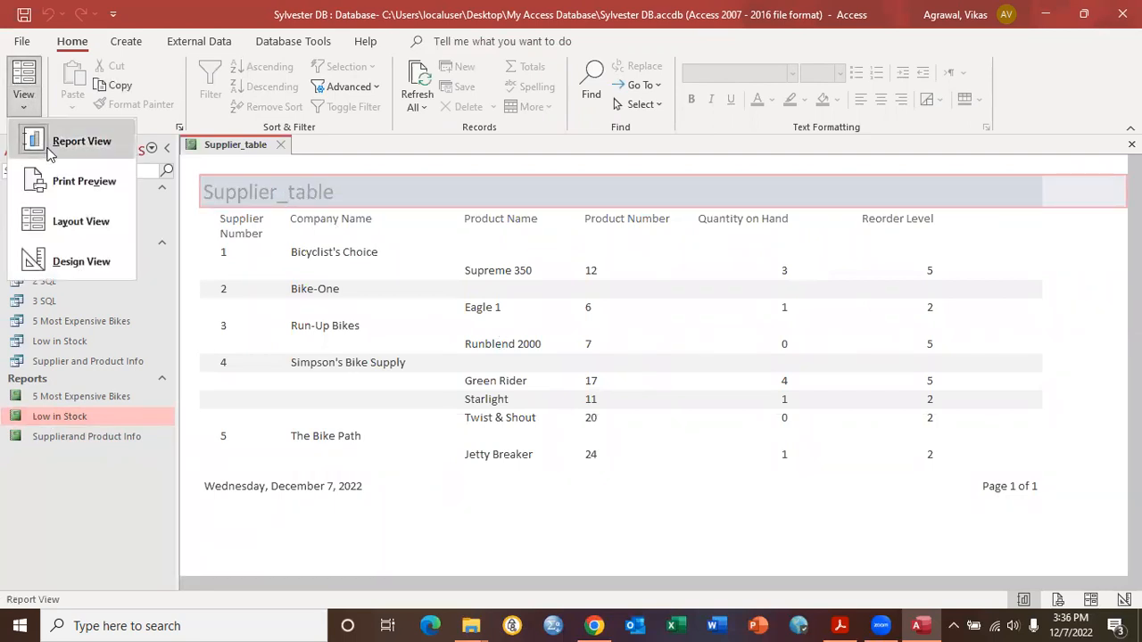
pyautogui.click(67, 260)
pyautogui.click(274, 205)
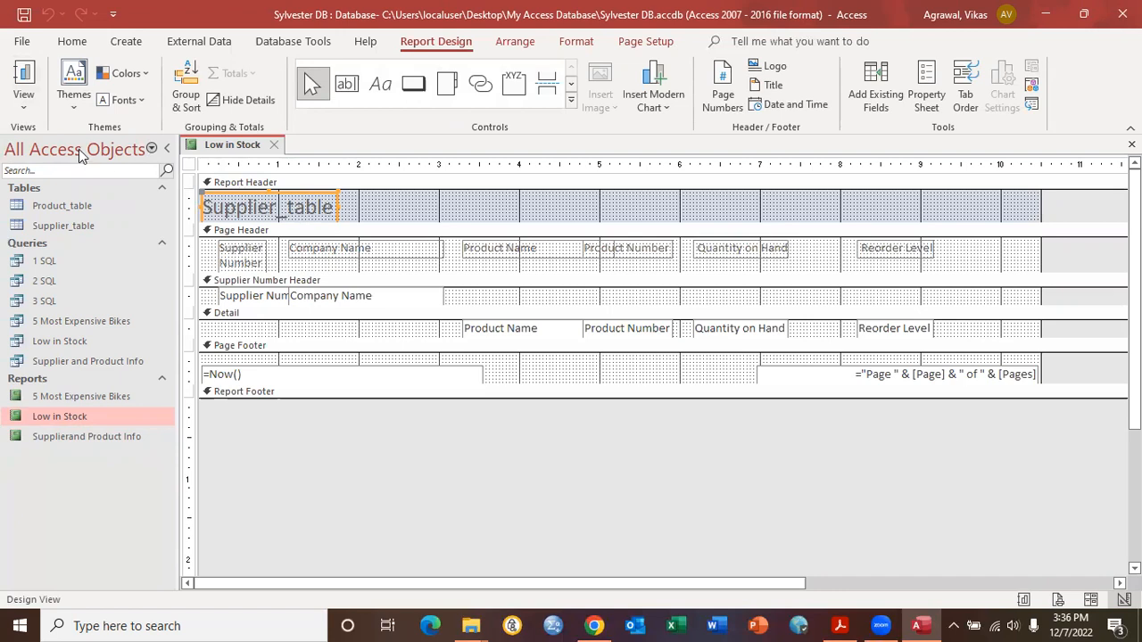
pyautogui.click(25, 100)
pyautogui.click(64, 221)
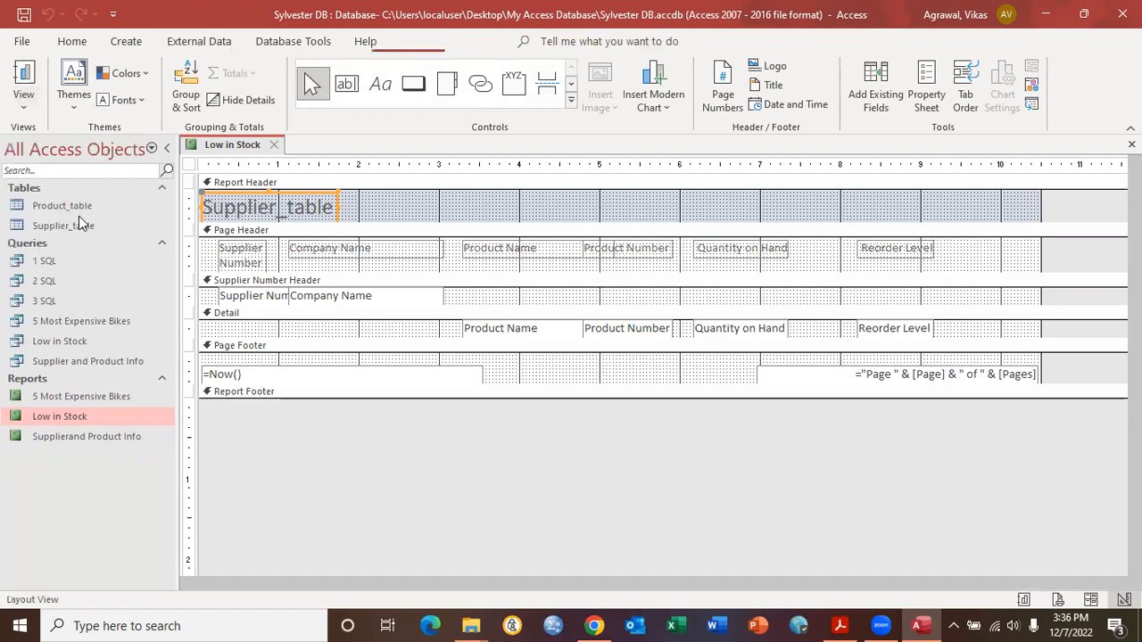
# Step: Replace the Supplier_table title in the report header with "Low in Stock Bikes"
pyautogui.click(290, 198)
pyautogui.doubleClick(288, 195)
pyautogui.click(288, 193)
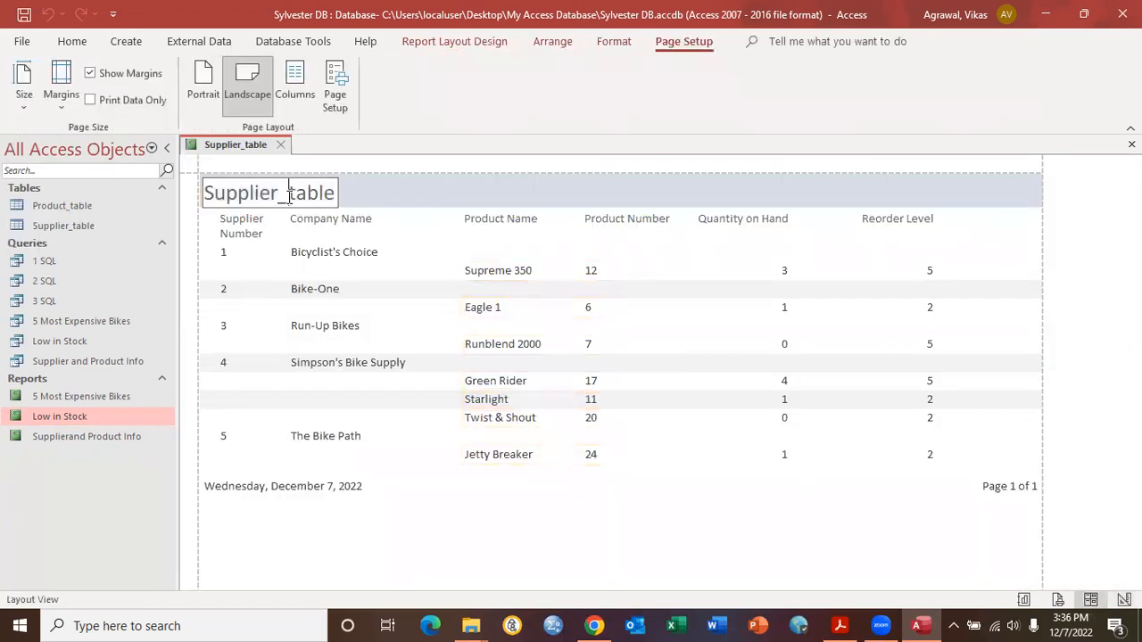
pyautogui.press('BackSpace')
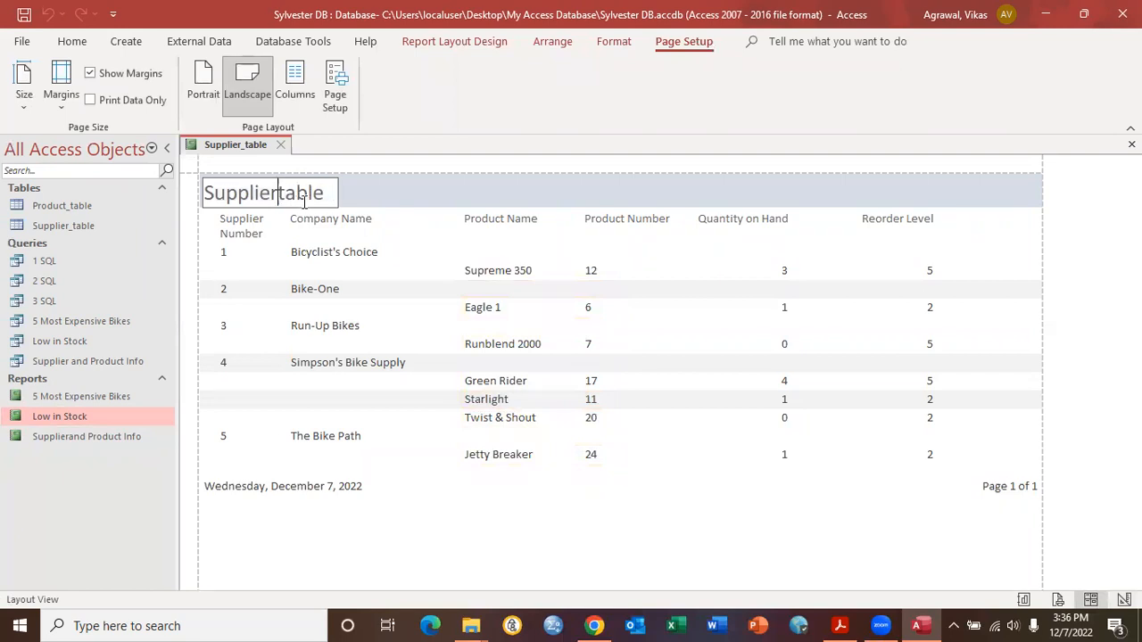
pyautogui.press('Delete')
pyautogui.press('Delete')
pyautogui.press('Delete')
pyautogui.press('Delete')
pyautogui.press('Delete')
pyautogui.press('BackSpace')
pyautogui.press('BackSpace')
pyautogui.press('BackSpace')
pyautogui.press('BackSpace')
pyautogui.press('BackSpace')
pyautogui.press('BackSpace')
pyautogui.press('BackSpace')
pyautogui.press('BackSpace')
pyautogui.write('Low in ')
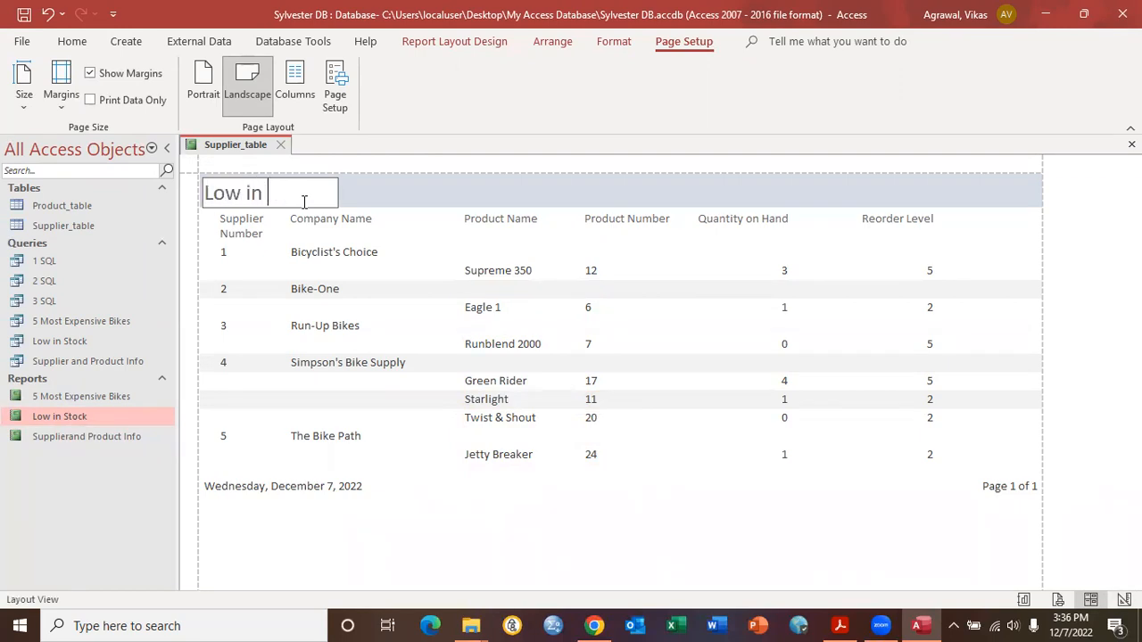
pyautogui.write('Stock Bikes')
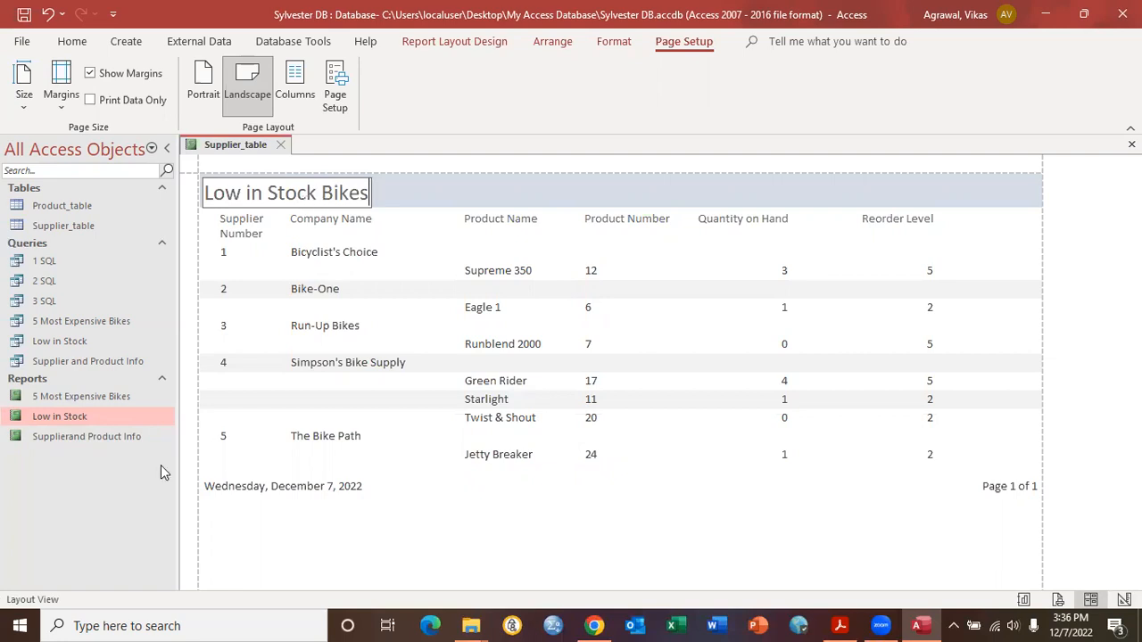
# Step: Save and close the retitled Low in Stock report, and reopen it to check its header
pyautogui.click(24, 15)
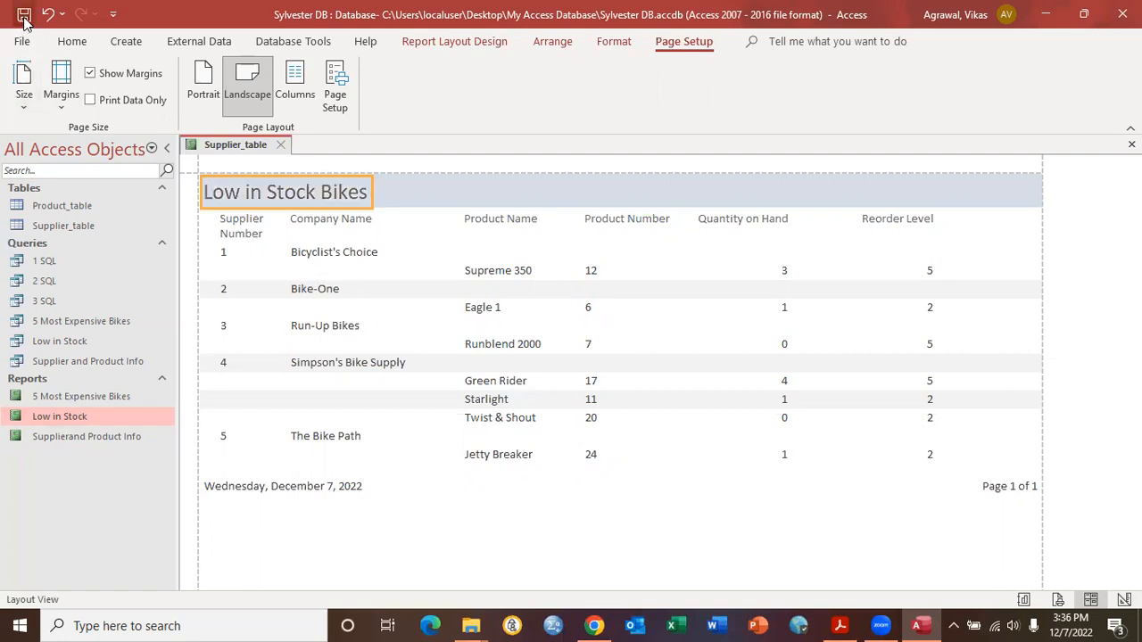
pyautogui.click(282, 147)
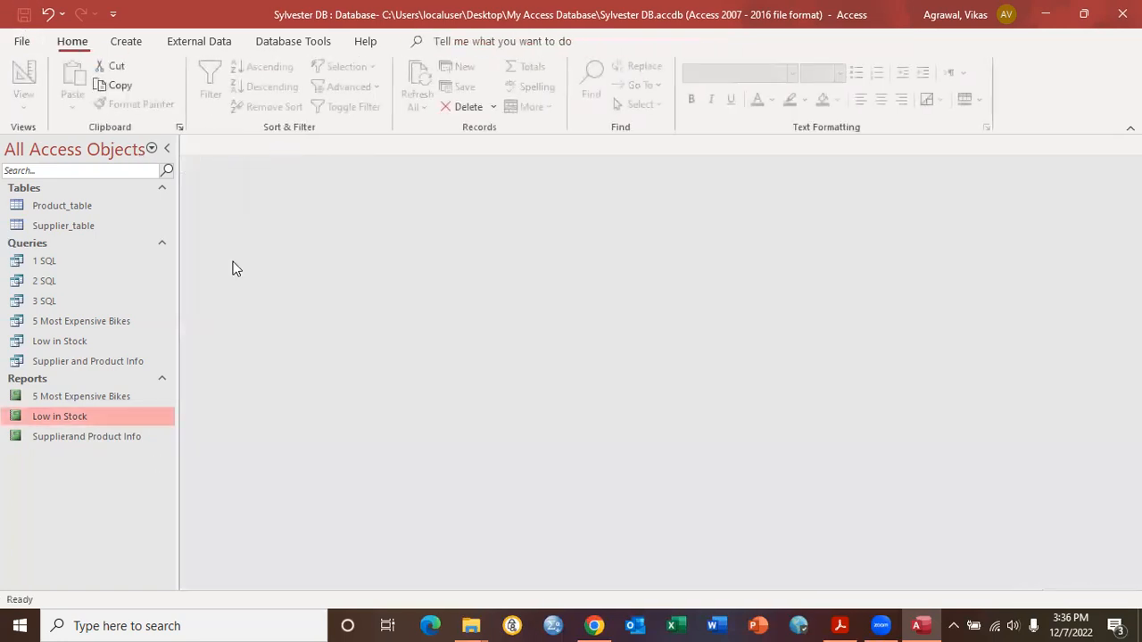
pyautogui.doubleClick(65, 418)
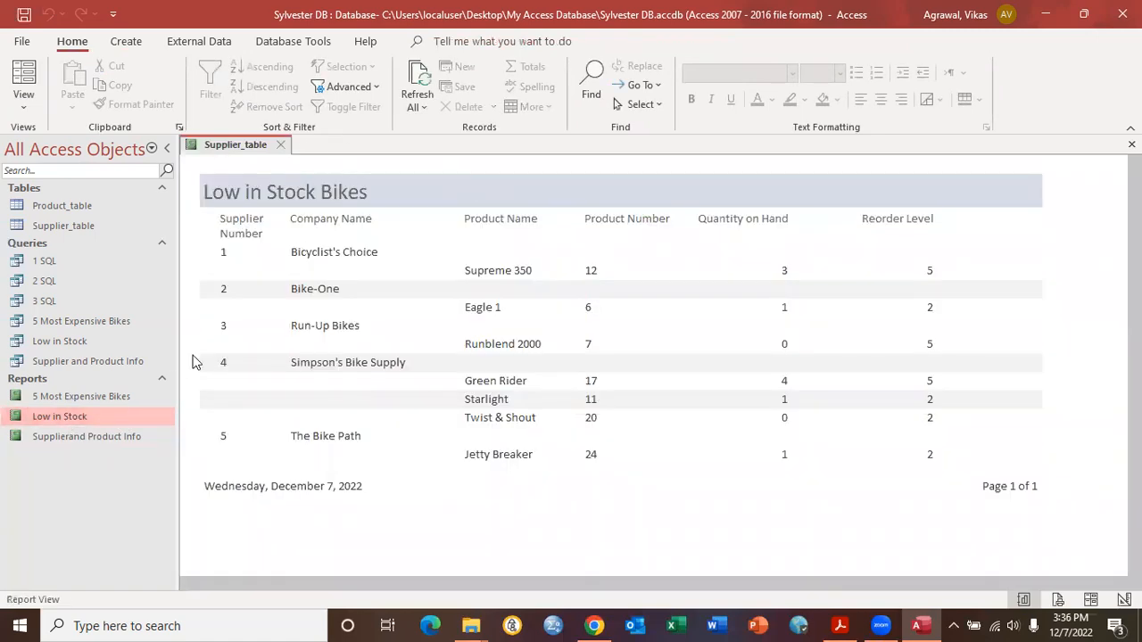
# Step: Correct the header title of the Supplierand Product Info report to "Supplier and Product Info", and close both open reports
pyautogui.doubleClick(100, 437)
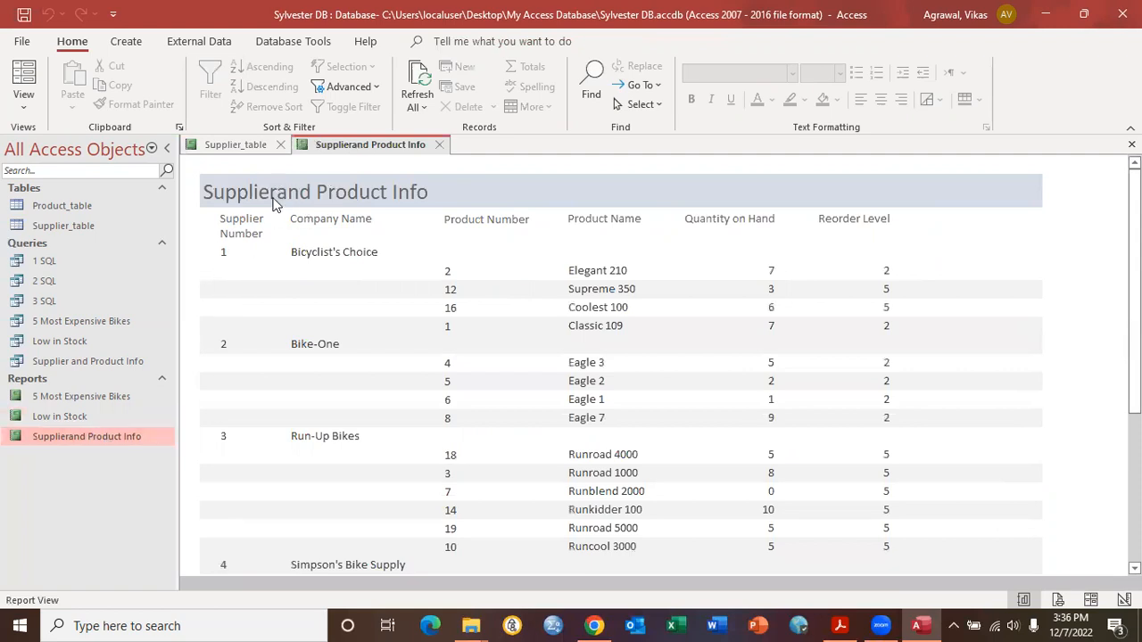
pyautogui.click(26, 109)
pyautogui.click(80, 220)
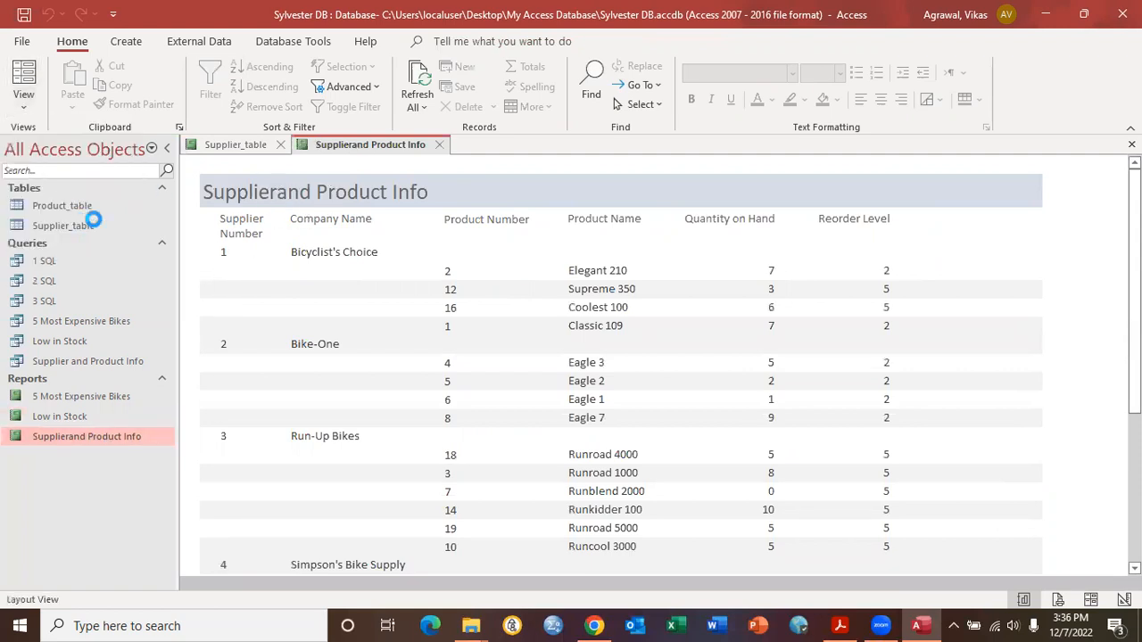
pyautogui.click(276, 189)
pyautogui.click(278, 192)
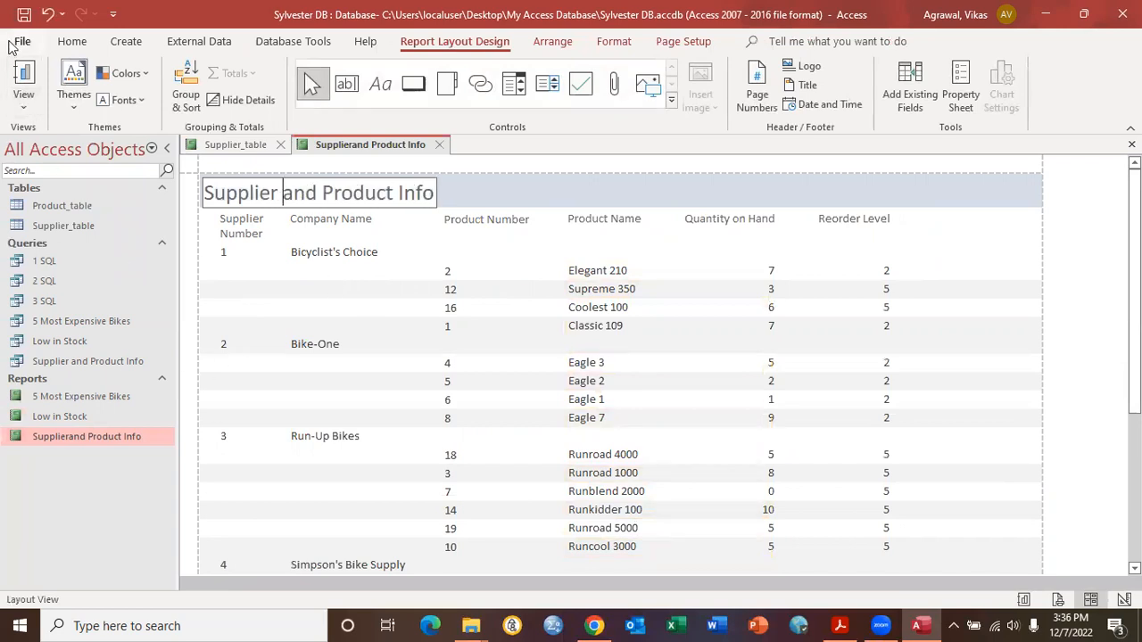
pyautogui.press('Return')
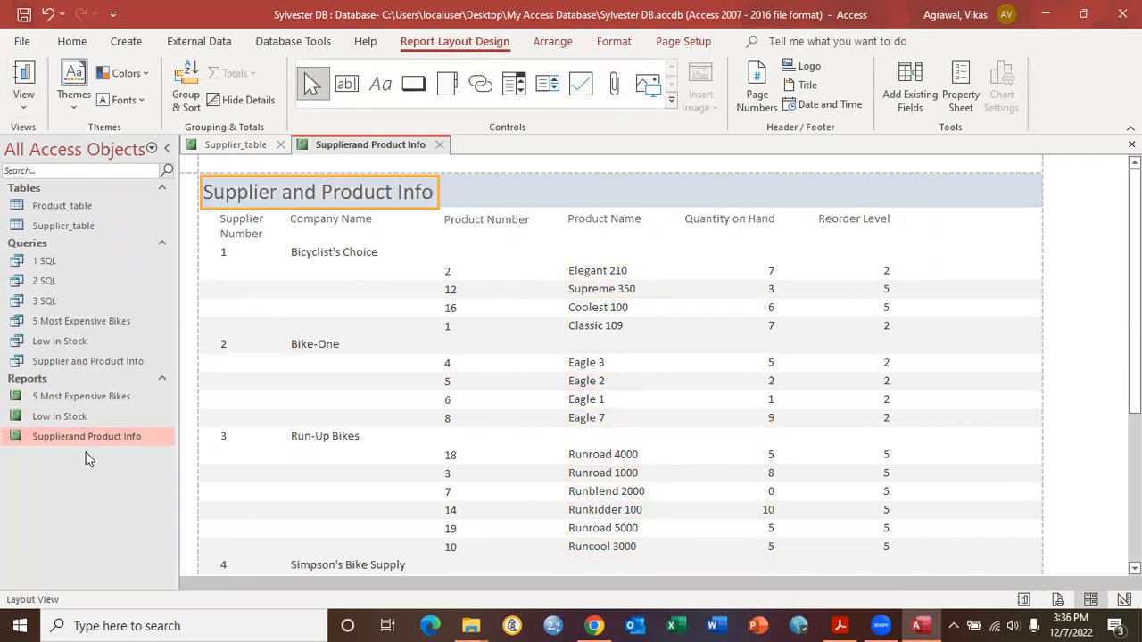
pyautogui.click(250, 148)
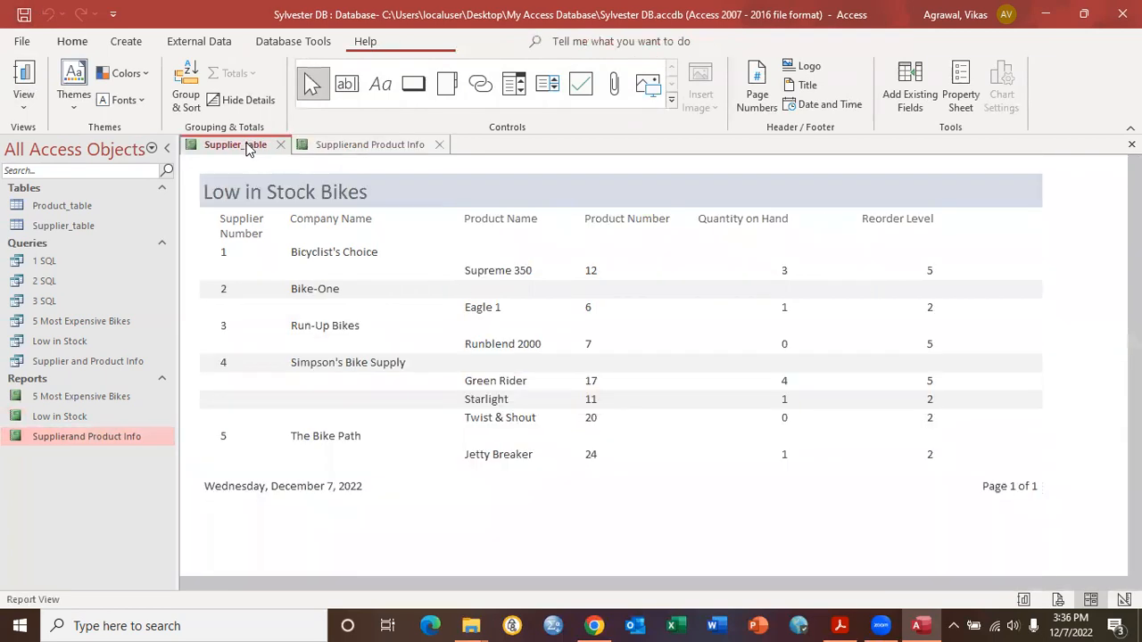
pyautogui.click(281, 145)
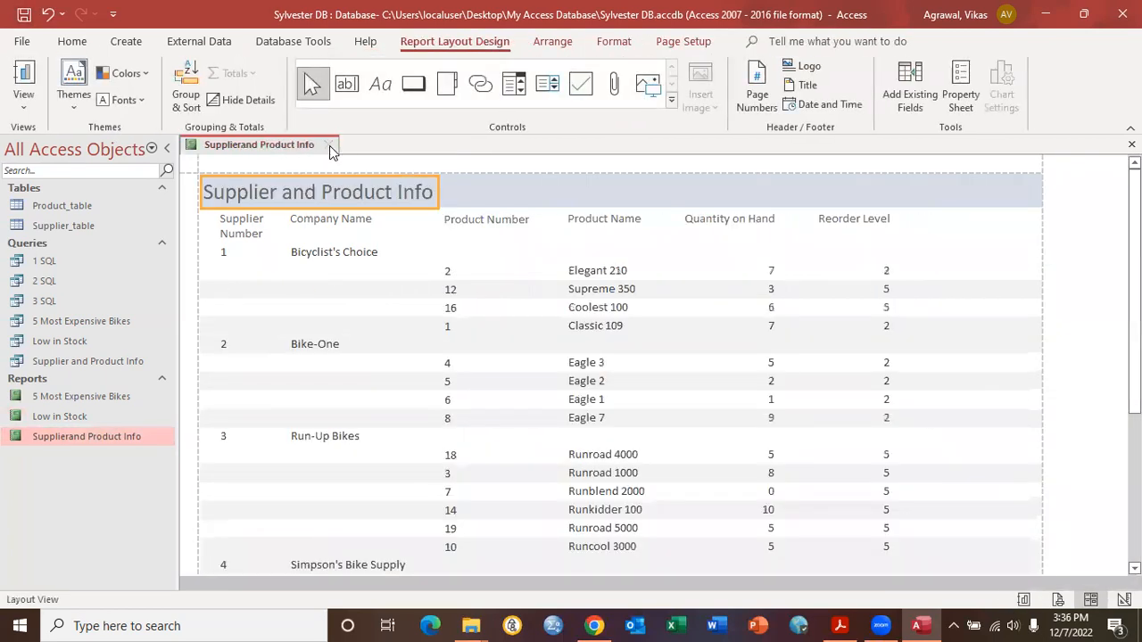
pyautogui.click(329, 146)
# Step: Review the 5 Most Expensive Bikes and Low in Stock reports, closing each one after viewing
pyautogui.doubleClick(67, 396)
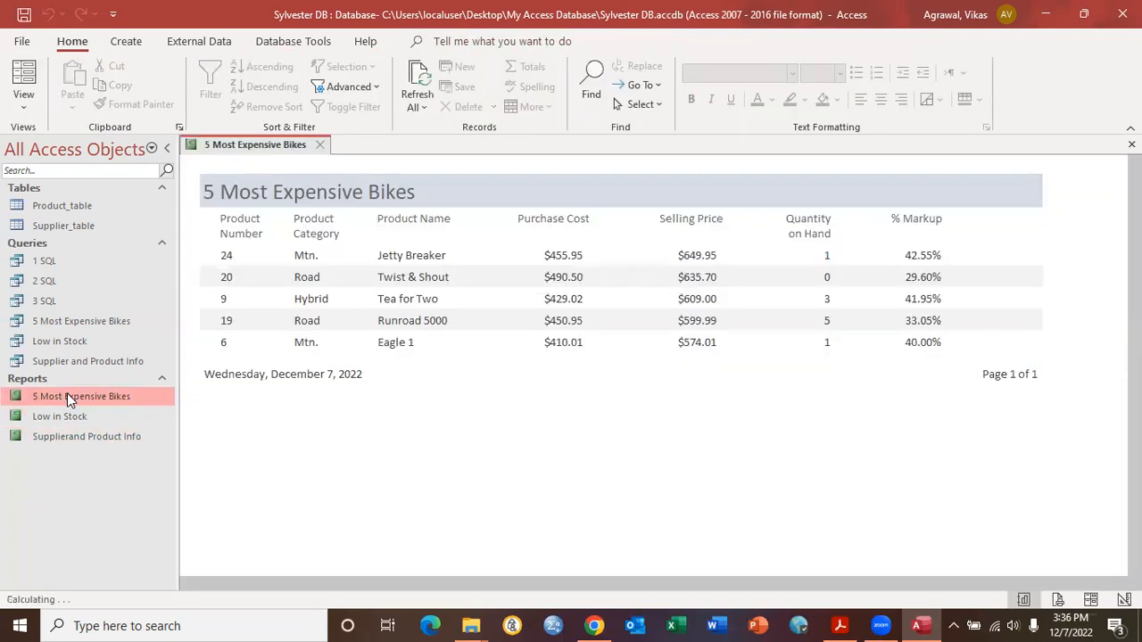
pyautogui.click(319, 145)
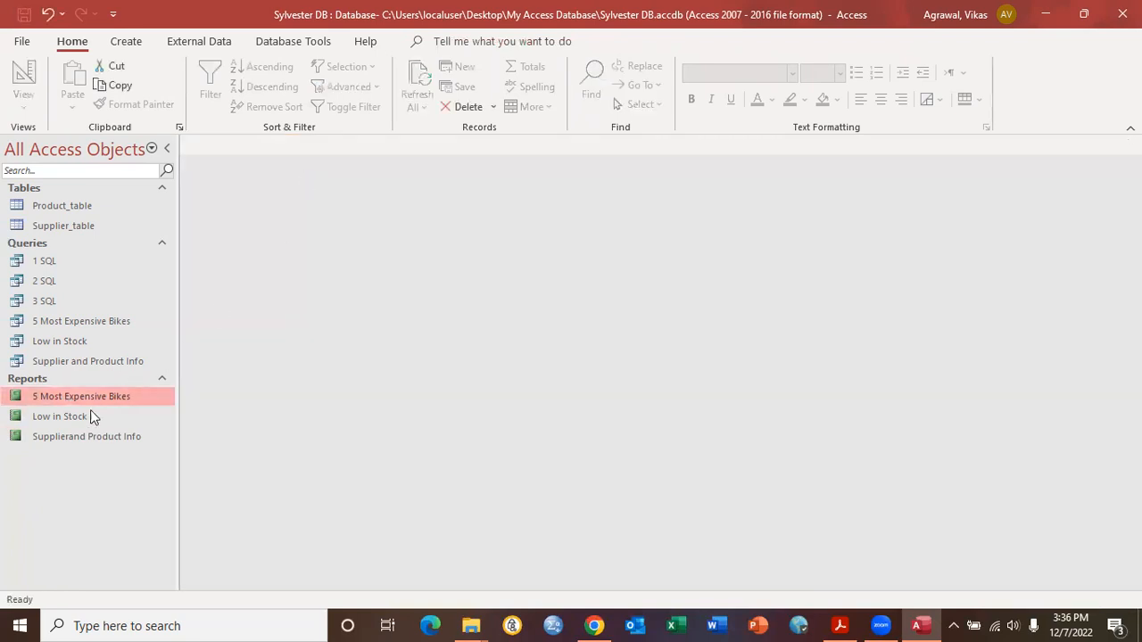
pyautogui.click(79, 422)
pyautogui.doubleClick(78, 423)
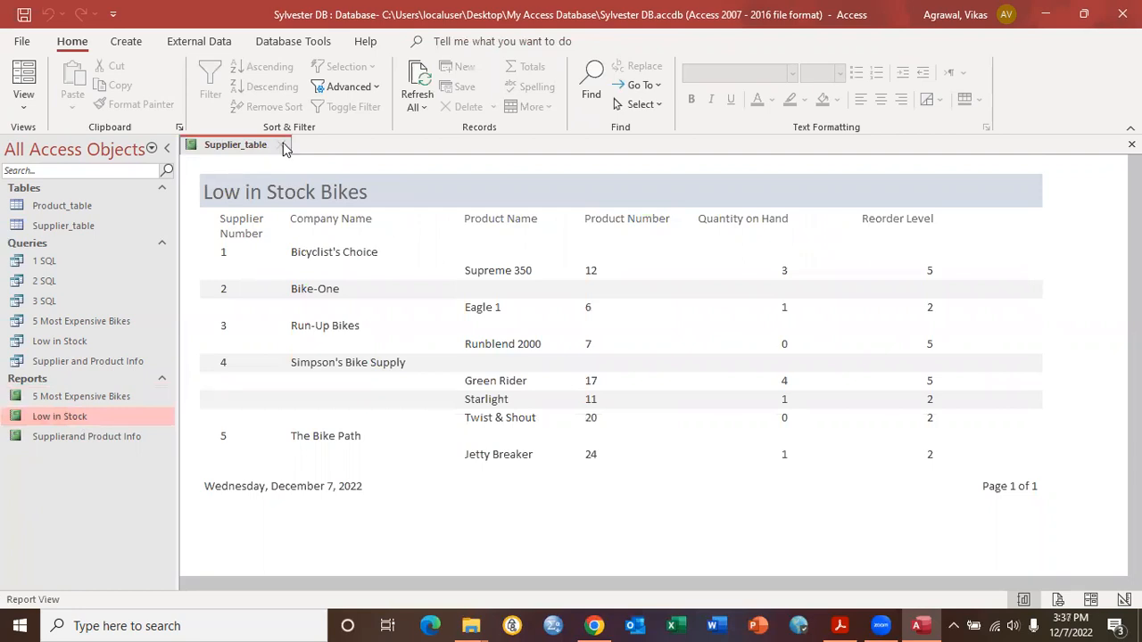
pyautogui.click(284, 146)
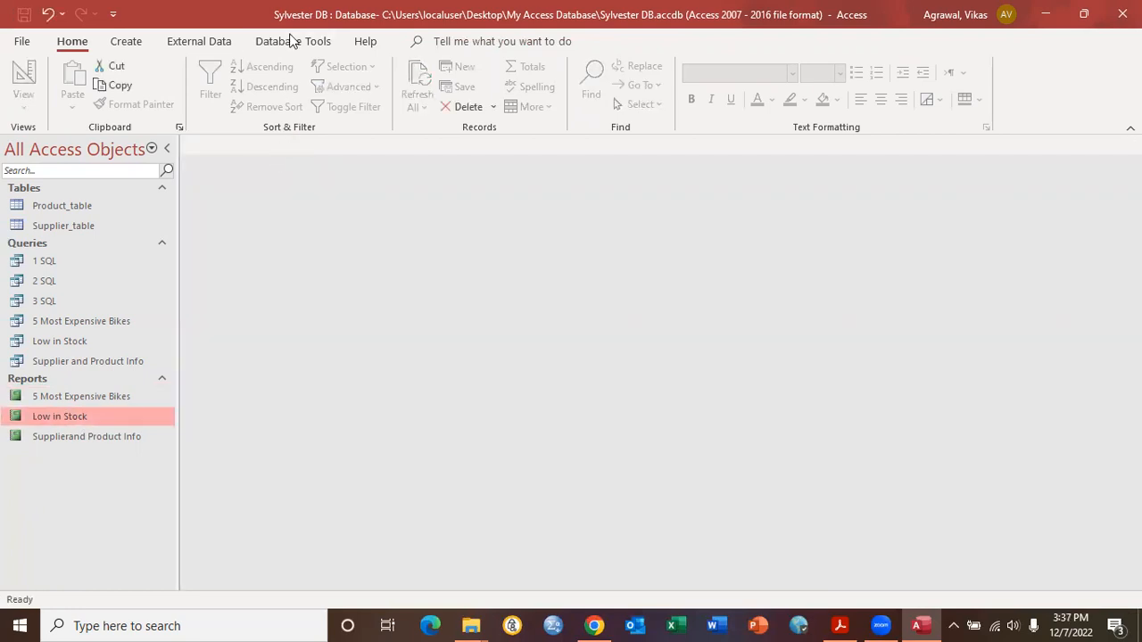